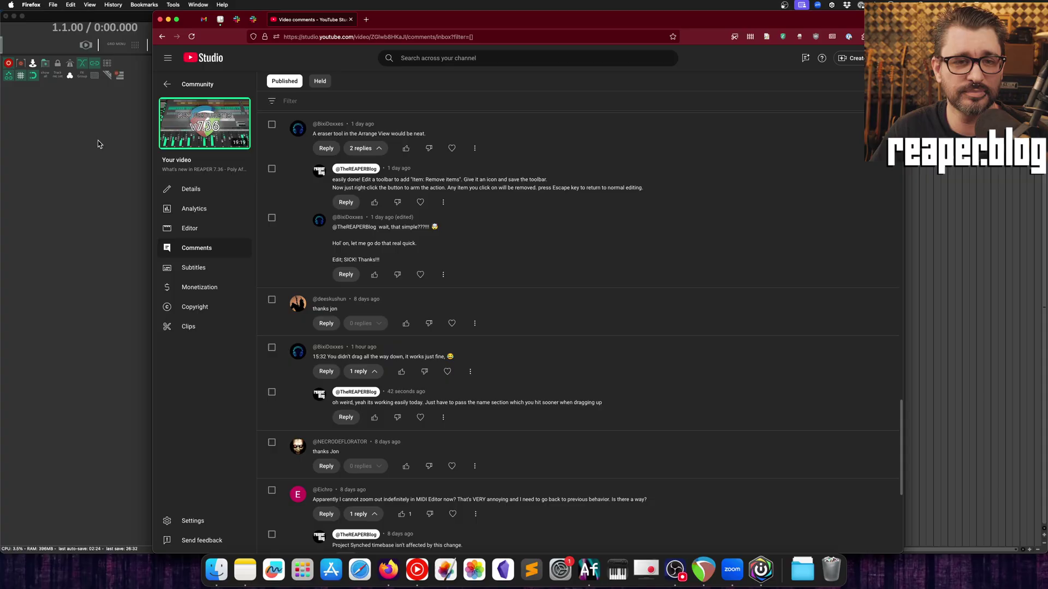
Open Customize menus/toolbars and select Floating toolbar 7 for editing.
{"action": "left_click", "coordinate": [99, 140]}
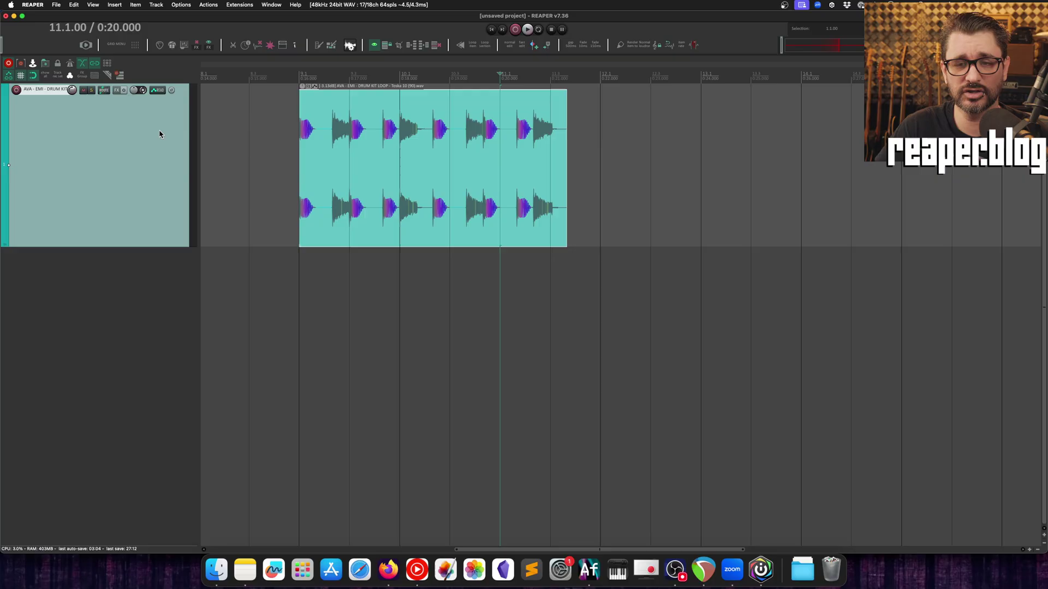
{"action": "left_click", "coordinate": [181, 5]}
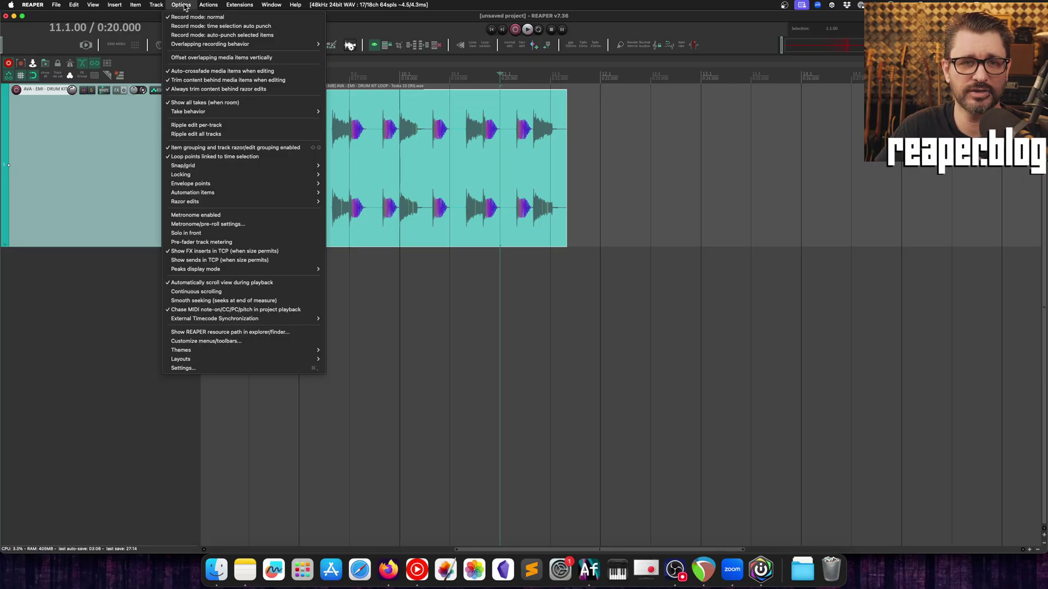
{"action": "left_click", "coordinate": [216, 341]}
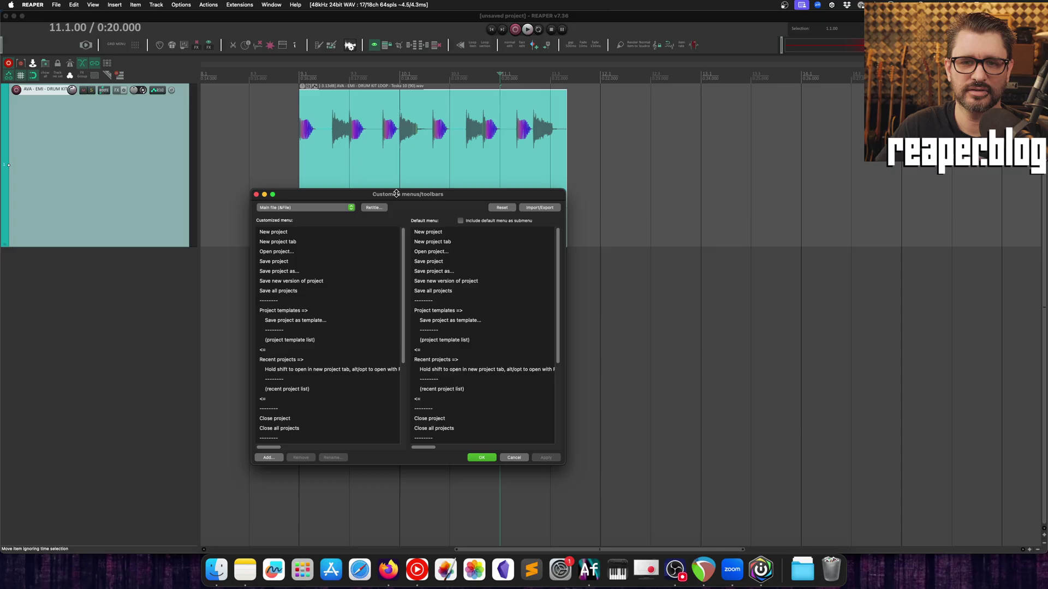
{"action": "left_click_drag", "start_coordinate": [381, 73], "coordinate": [379, 57]}
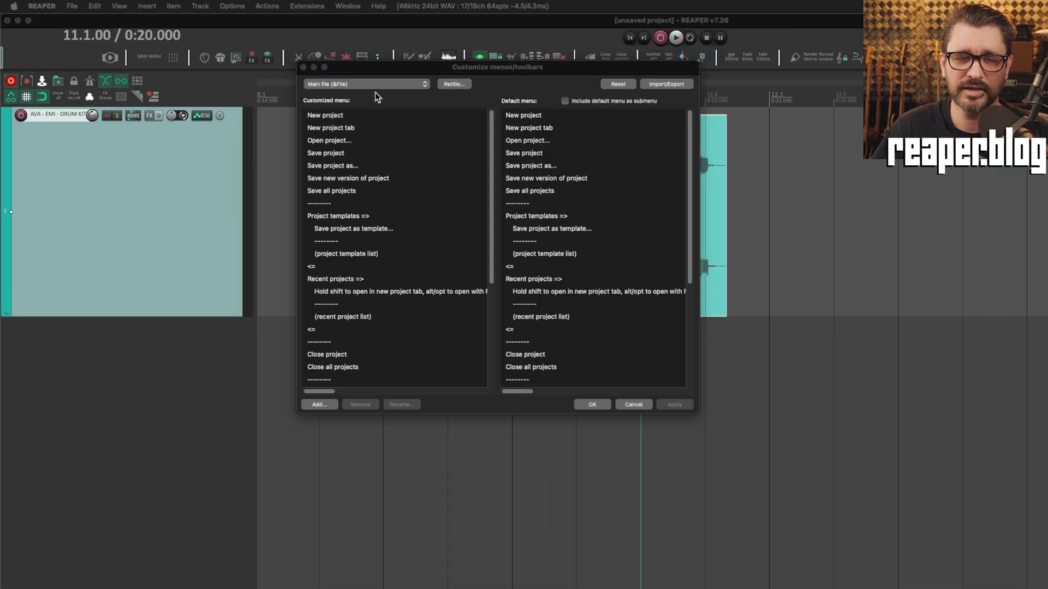
{"action": "left_click", "coordinate": [372, 88]}
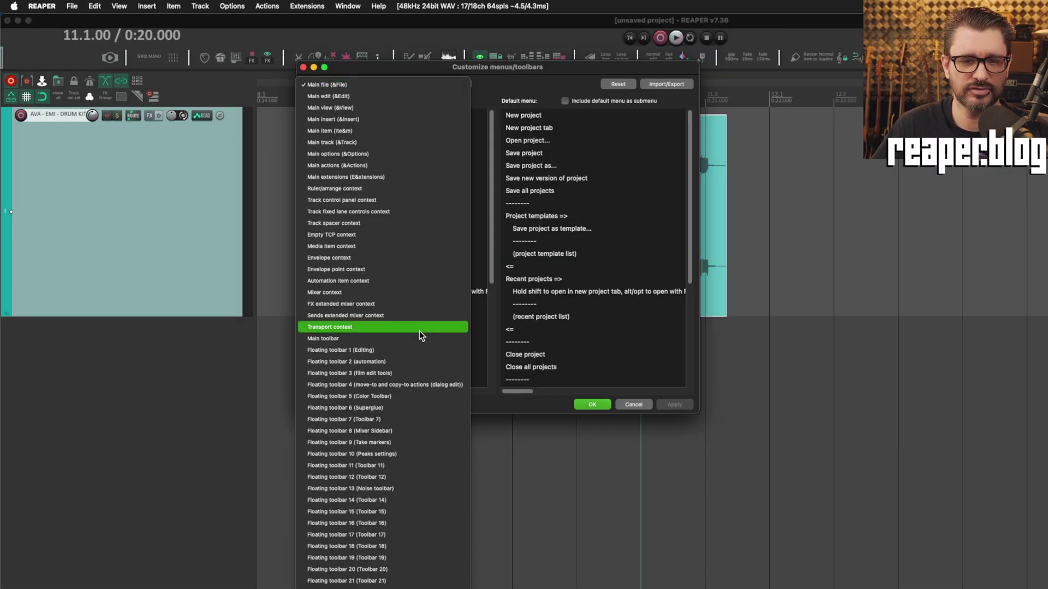
{"action": "left_click", "coordinate": [399, 418]}
{"action": "left_click_drag", "start_coordinate": [447, 70], "coordinate": [426, 89]}
{"action": "left_click", "coordinate": [355, 103]}
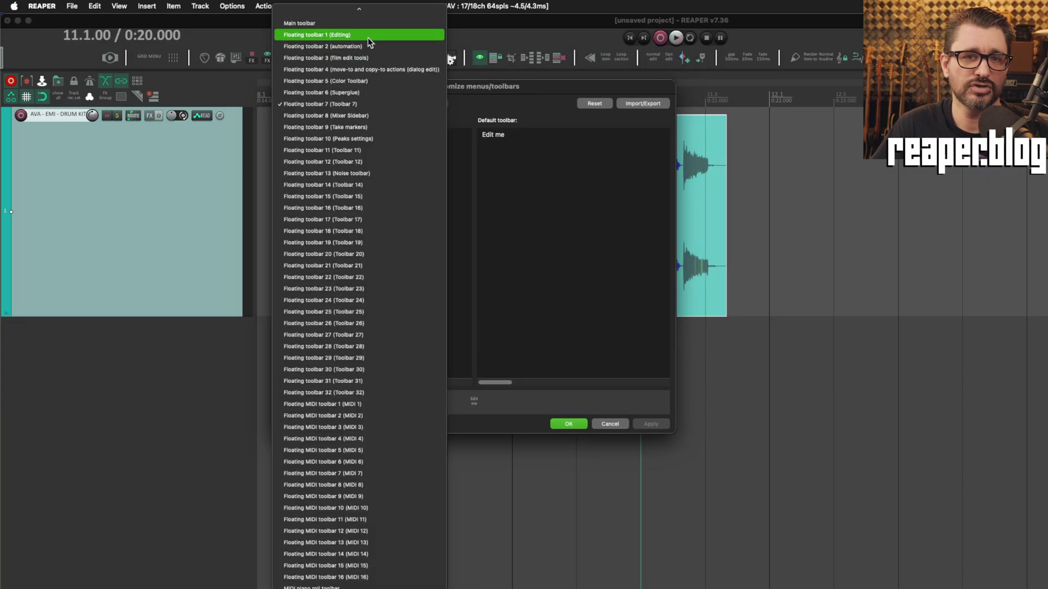
{"action": "left_click", "coordinate": [508, 99]}
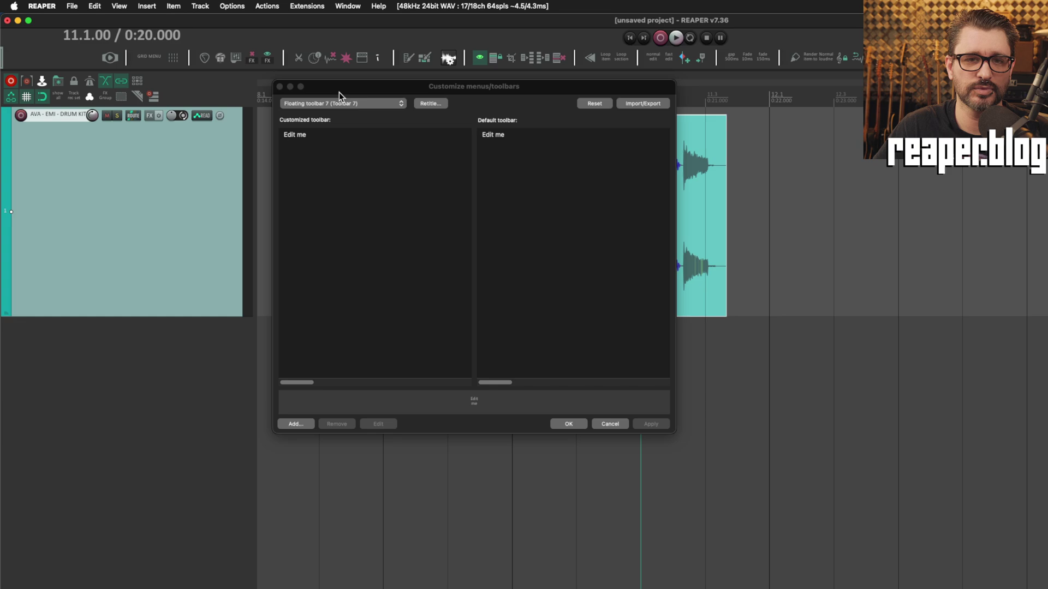
{"action": "left_click_drag", "start_coordinate": [339, 92], "coordinate": [311, 147]}
Open Toolbar 7 as a floating toolbar from the toolbar context menu and move it aside.
{"action": "right_click", "coordinate": [219, 91]}
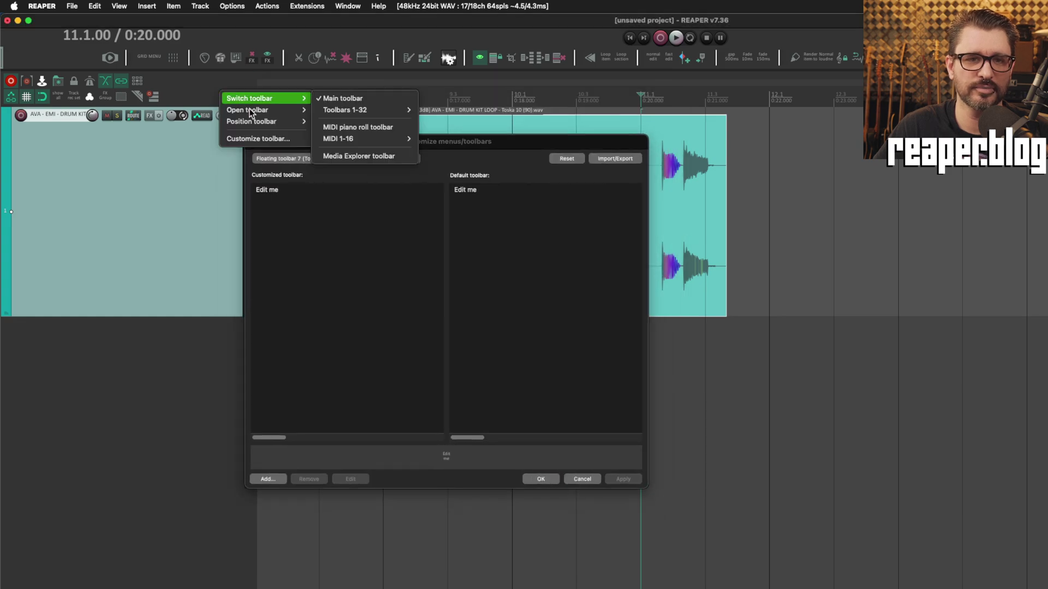
{"action": "left_click", "coordinate": [205, 78]}
{"action": "right_click", "coordinate": [191, 94]}
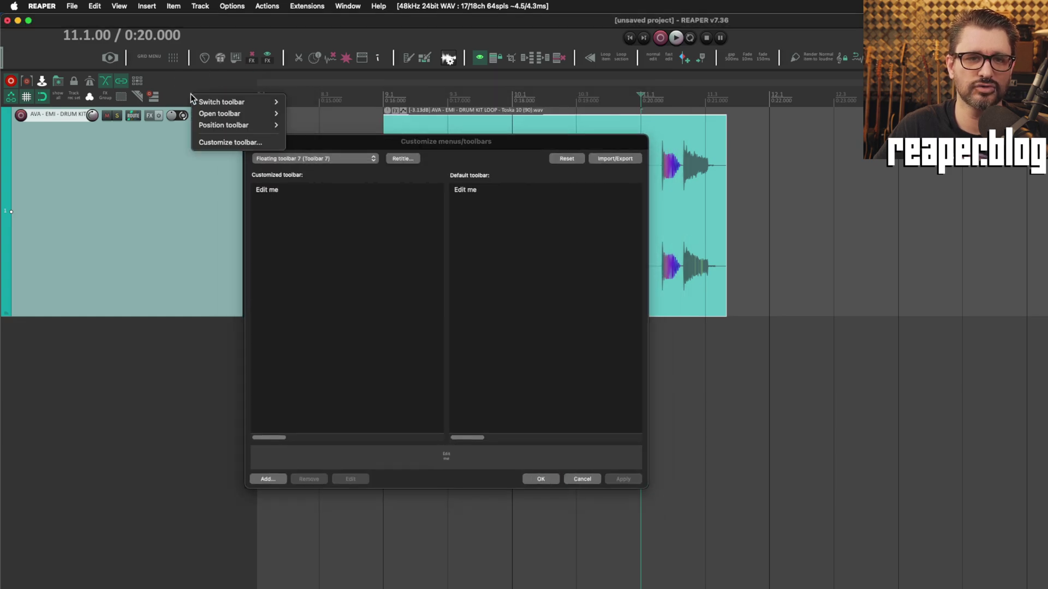
{"action": "mouse_move", "coordinate": [244, 113]}
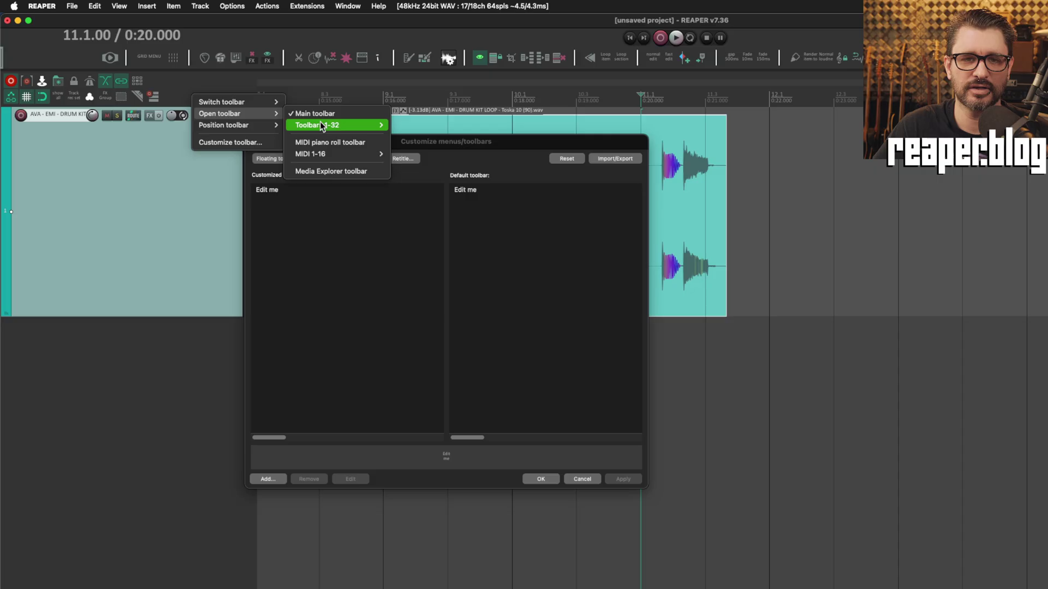
{"action": "mouse_move", "coordinate": [322, 124]}
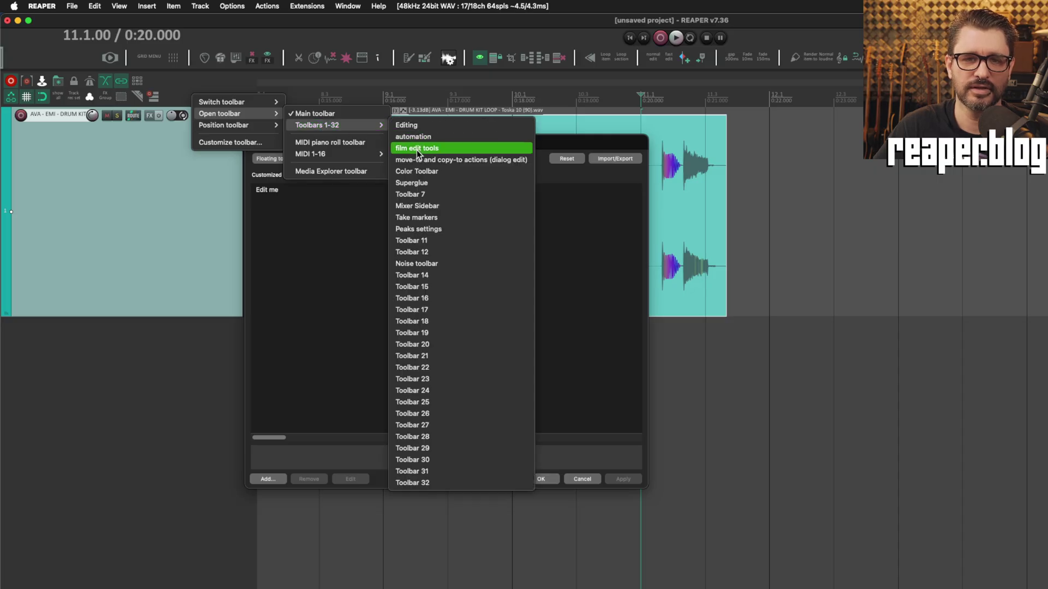
{"action": "left_click", "coordinate": [415, 194]}
{"action": "left_click_drag", "start_coordinate": [515, 110], "coordinate": [371, 79]}
Open Preferences and search the settings for 'frame'.
{"action": "key", "text": "super+comma"}
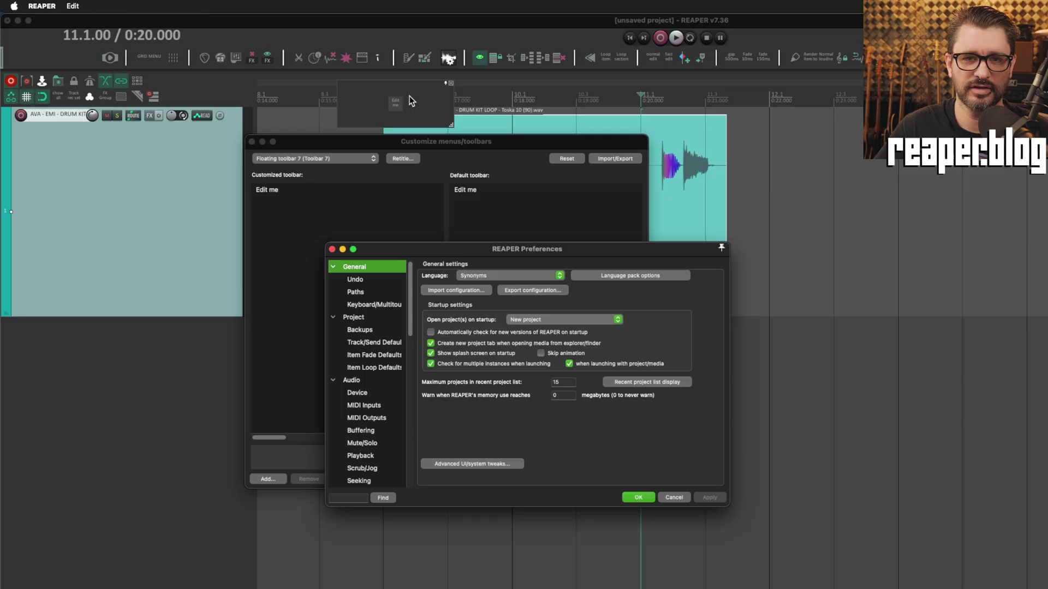
{"action": "left_click_drag", "start_coordinate": [429, 243], "coordinate": [469, 169]}
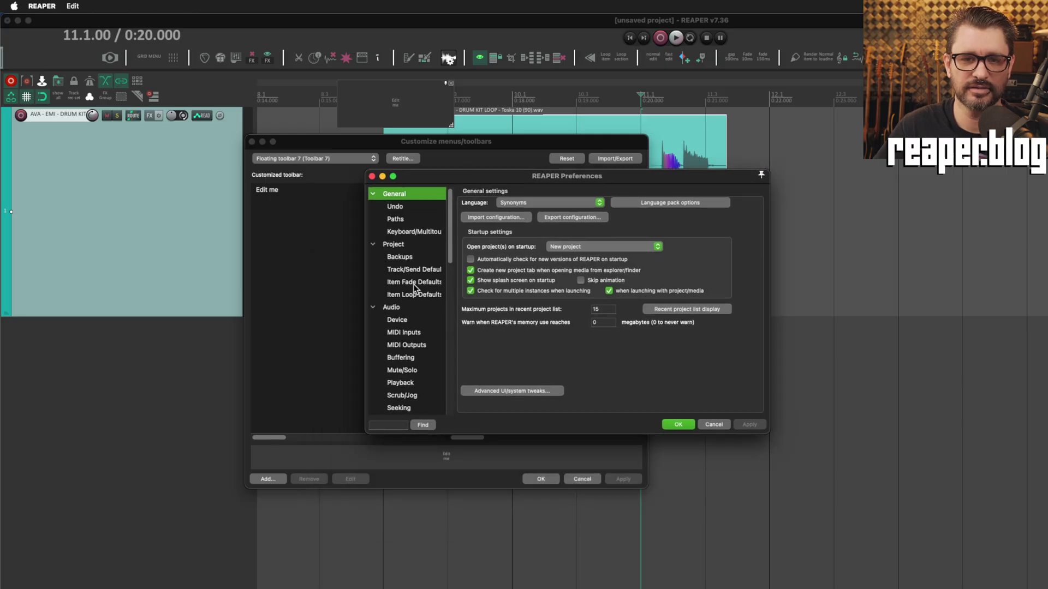
{"action": "left_click", "coordinate": [386, 425]}
{"action": "type", "text": "frame"}
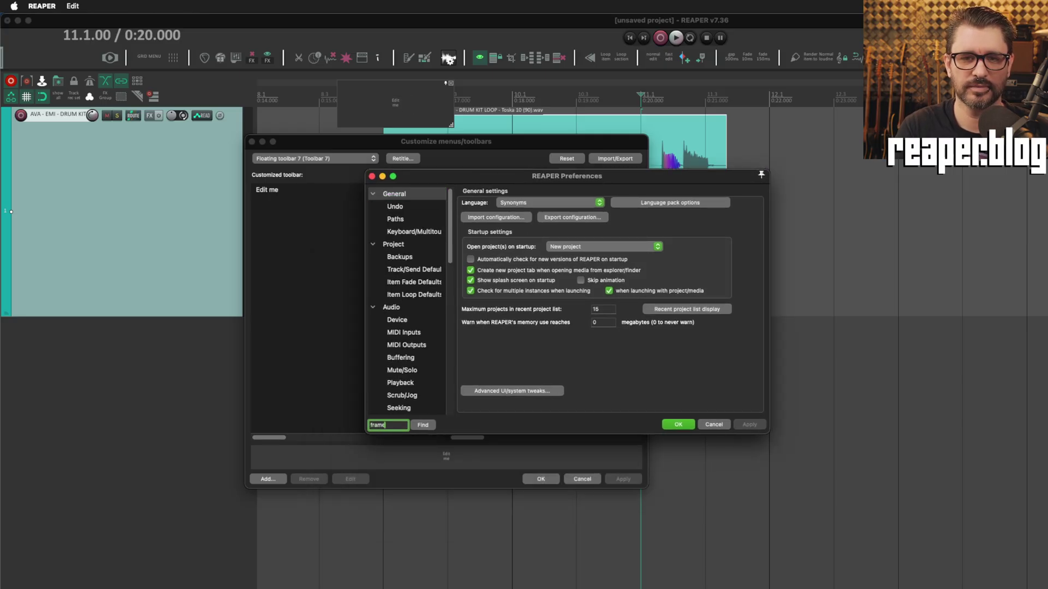
{"action": "key", "text": "Return"}
{"action": "key", "text": "Return"}
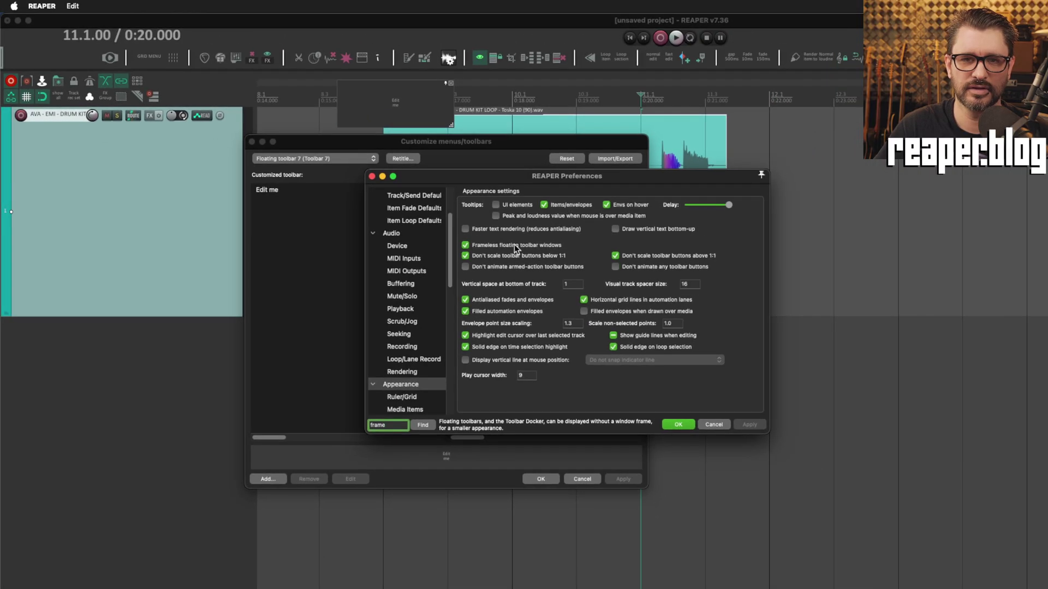
Toggle Frameless floating toolbar windows off and back on, applying each change.
{"action": "left_click", "coordinate": [539, 241]}
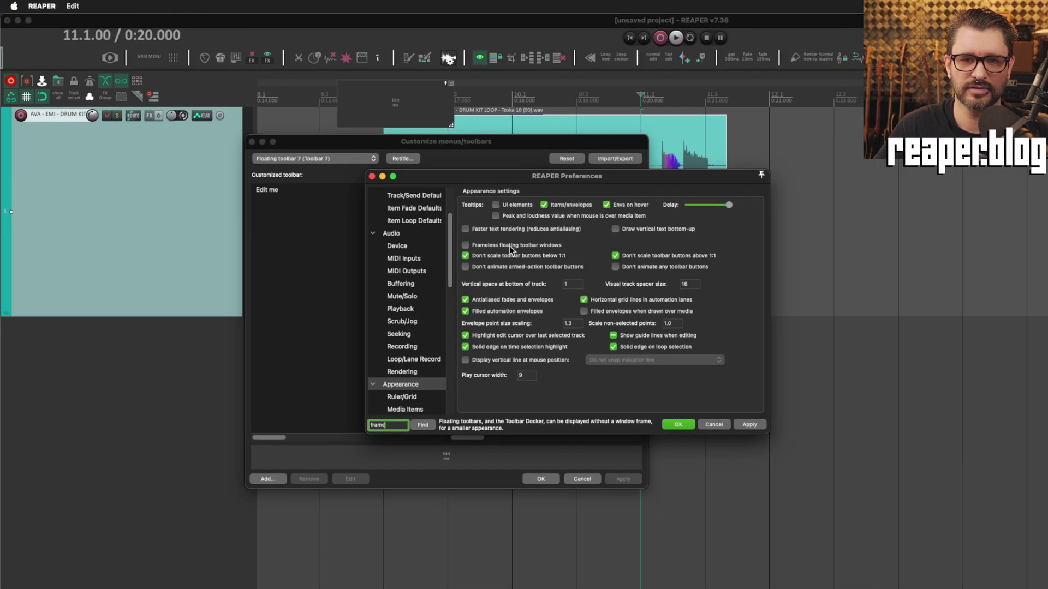
{"action": "left_click", "coordinate": [756, 427]}
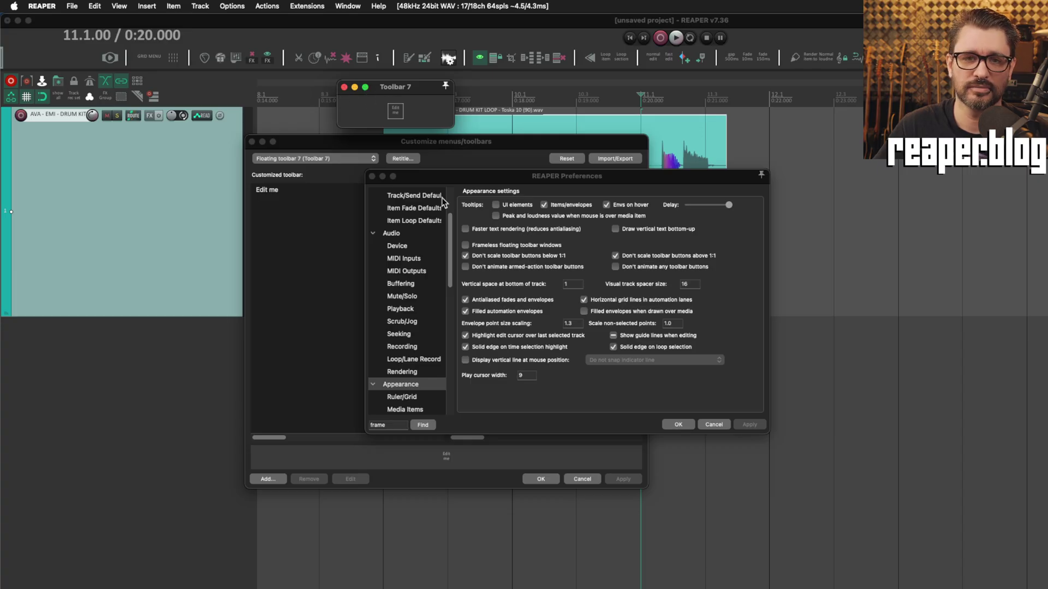
{"action": "left_click", "coordinate": [501, 246]}
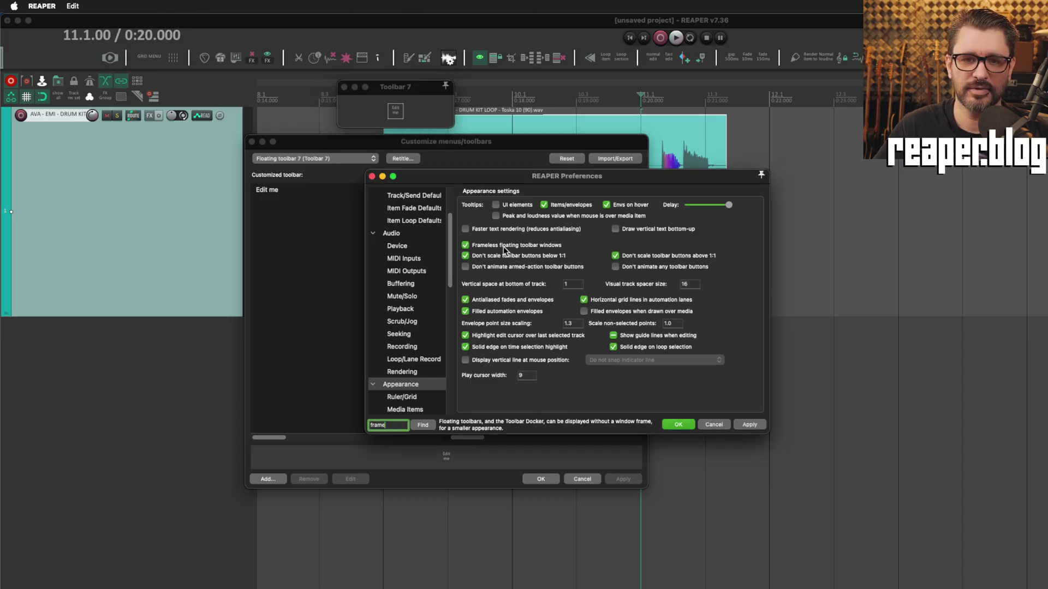
{"action": "left_click", "coordinate": [747, 425]}
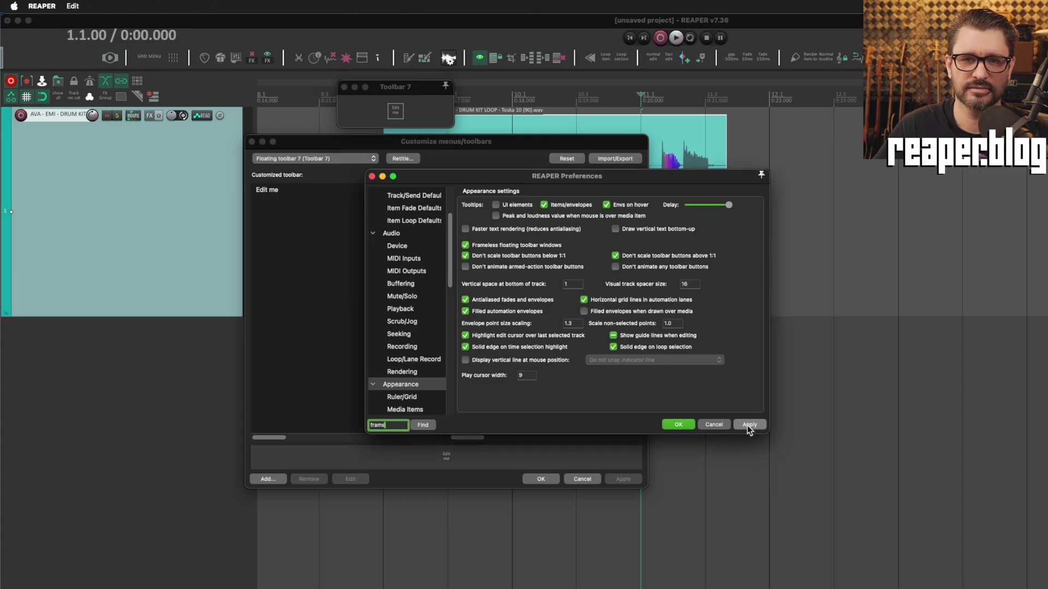
Close Preferences with OK and arrange the customization window and floating Toolbar 7.
{"action": "left_click", "coordinate": [675, 425]}
{"action": "left_click_drag", "start_coordinate": [454, 143], "coordinate": [463, 191]}
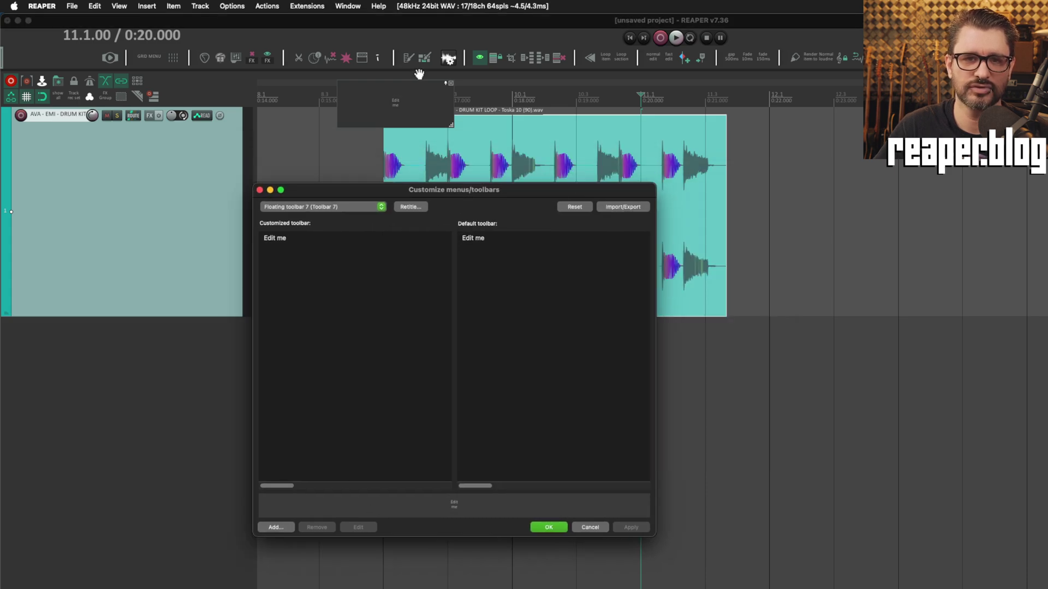
{"action": "left_click_drag", "start_coordinate": [419, 92], "coordinate": [395, 83]}
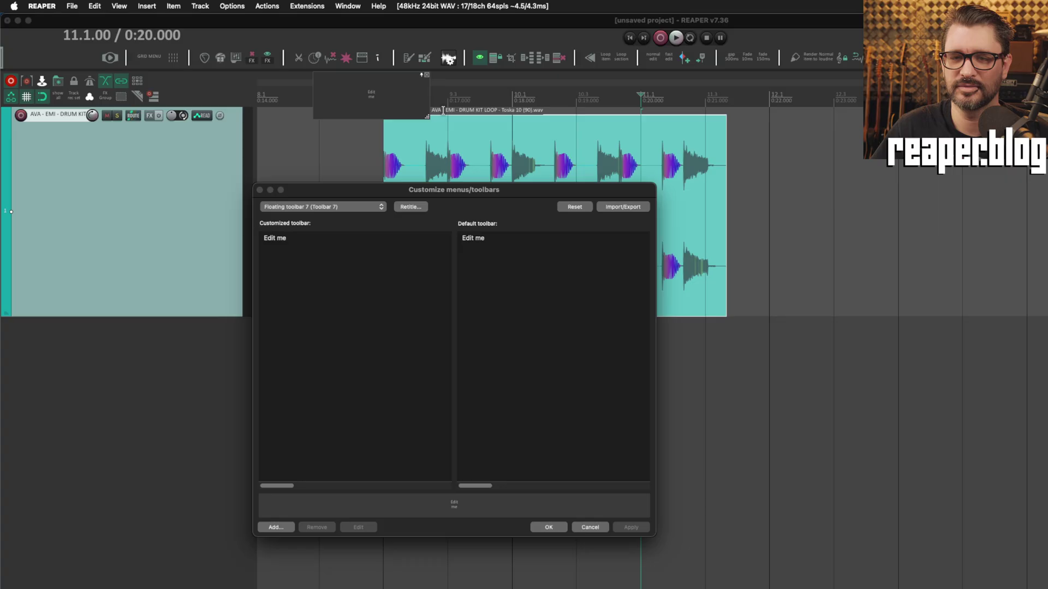
{"action": "left_click_drag", "start_coordinate": [450, 186], "coordinate": [434, 146]}
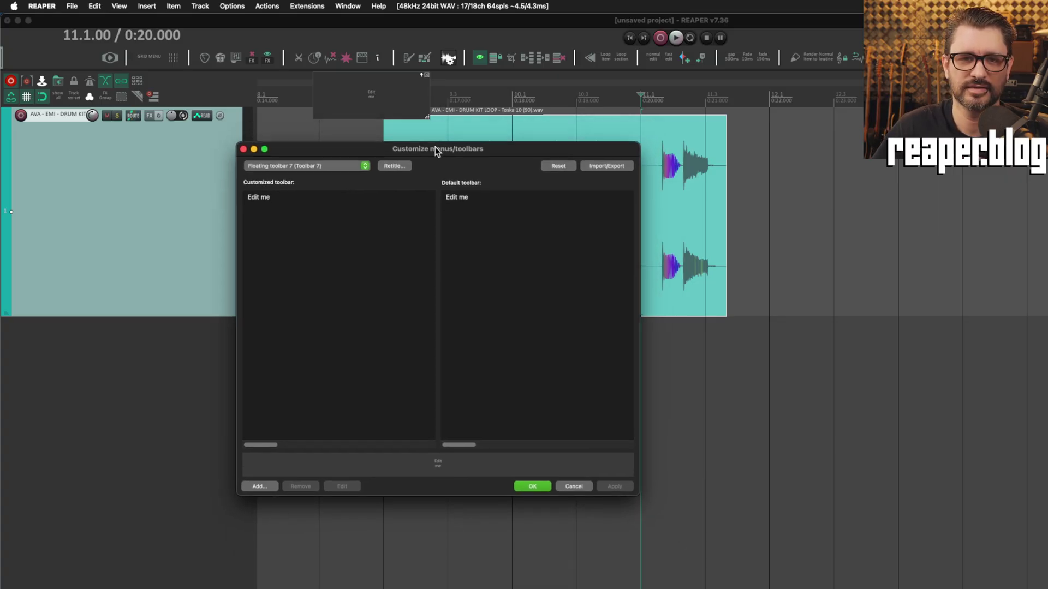
{"action": "mouse_move", "coordinate": [411, 92]}
{"action": "left_mouse_down"}
{"action": "mouse_move", "coordinate": [415, 105]}
{"action": "mouse_move", "coordinate": [417, 90]}
{"action": "left_mouse_up"}
Remove the Edit me button from Toolbar 7's customized button list.
{"action": "left_click", "coordinate": [248, 201]}
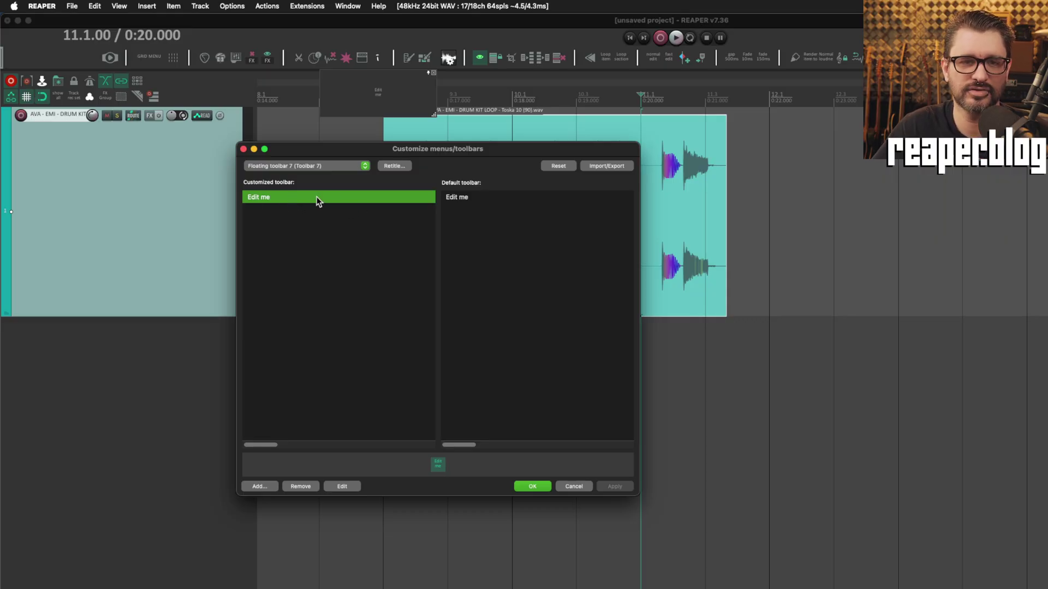
{"action": "left_click", "coordinate": [379, 94]}
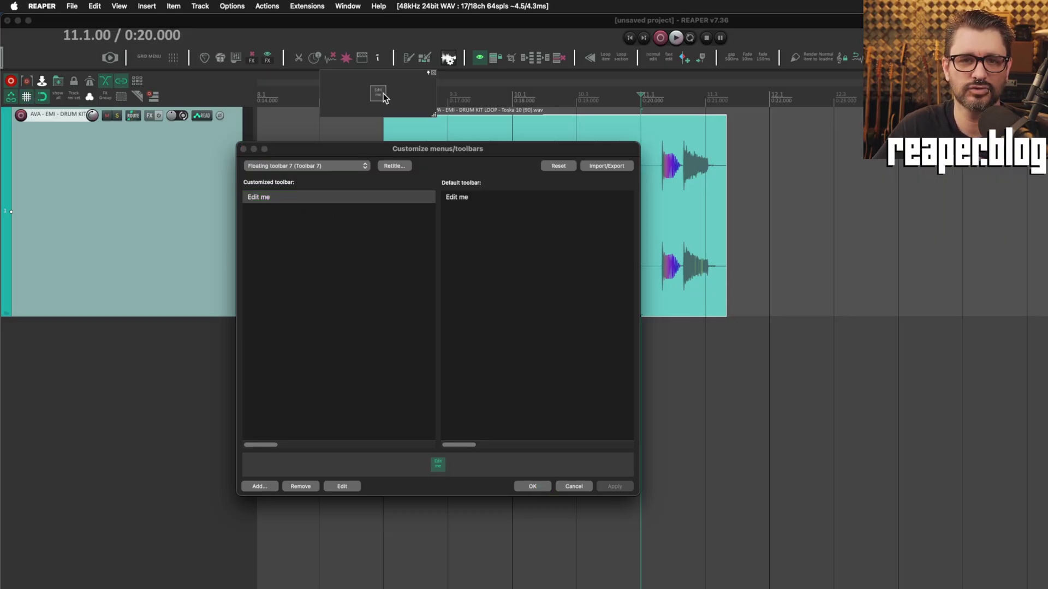
{"action": "left_click", "coordinate": [350, 199]}
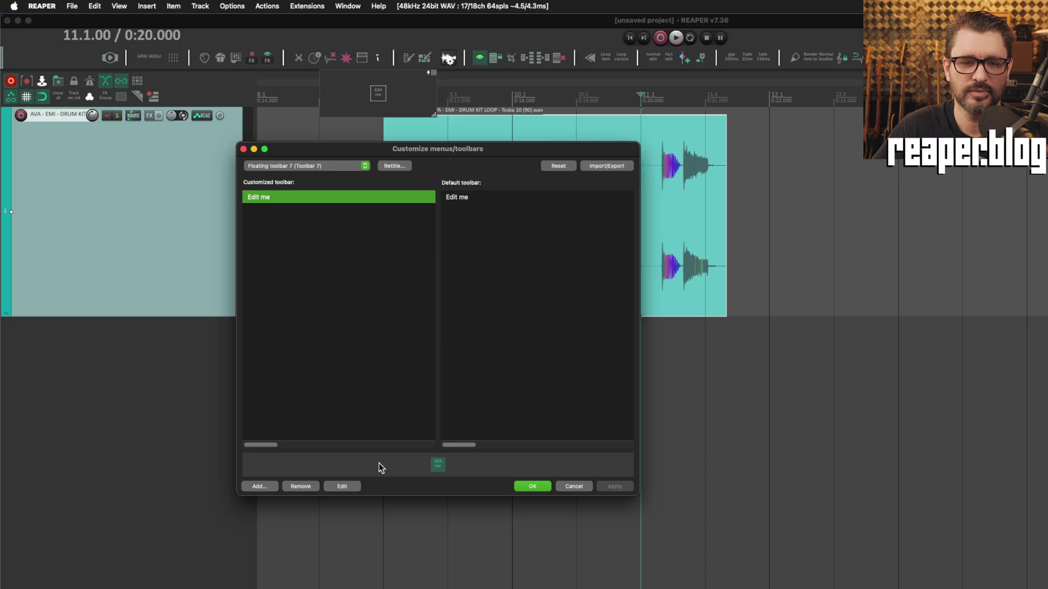
{"action": "left_click", "coordinate": [301, 485]}
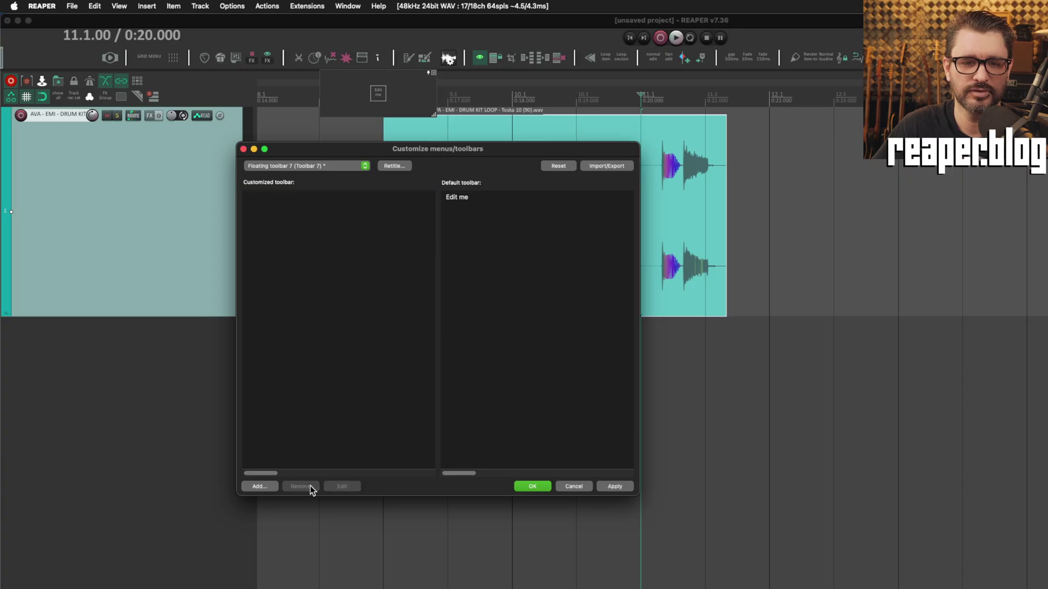
Open the Actions list for Toolbar 7 and filter it for 'split item'.
{"action": "left_click", "coordinate": [260, 487]}
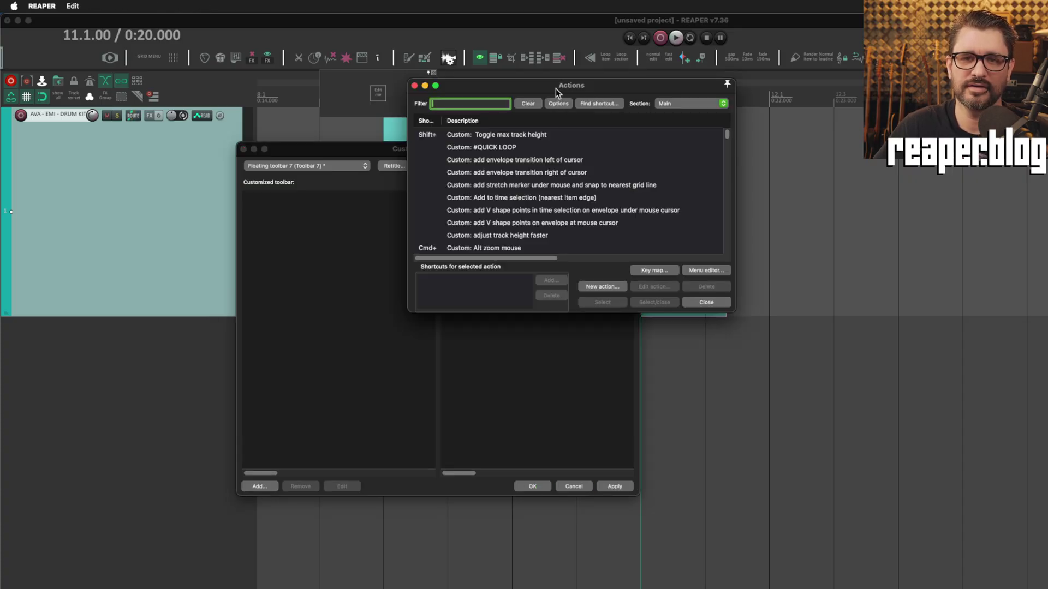
{"action": "left_click_drag", "start_coordinate": [555, 89], "coordinate": [550, 96]}
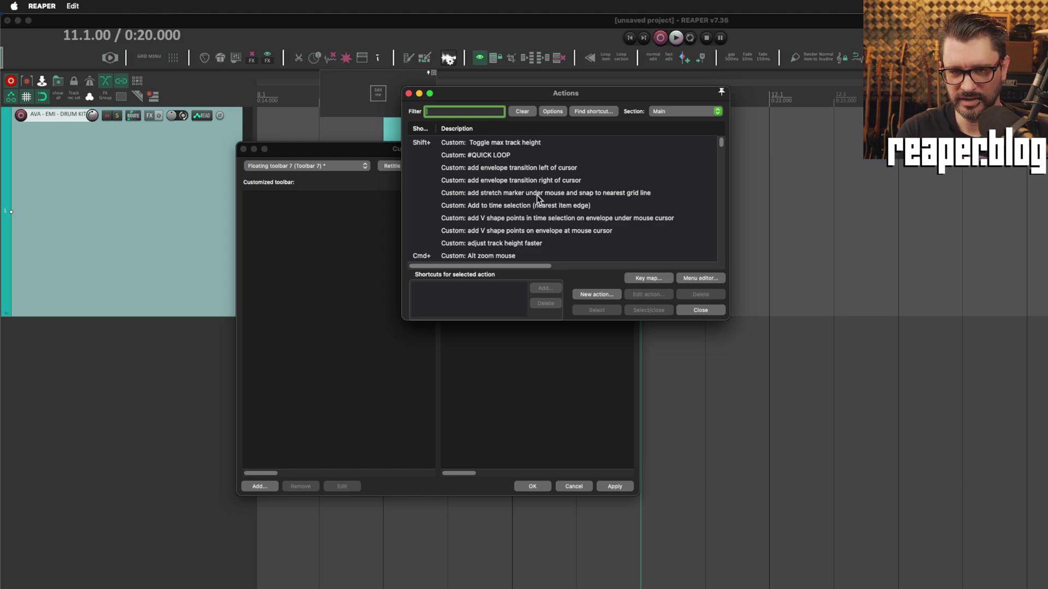
{"action": "type", "text": "sp"}
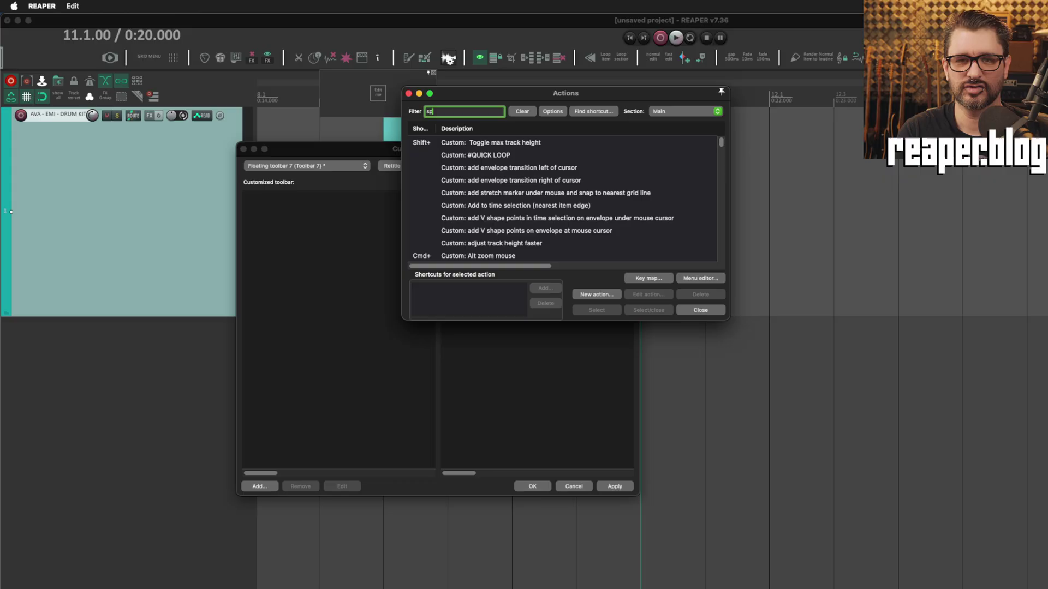
{"action": "type", "text": "lit itme"}
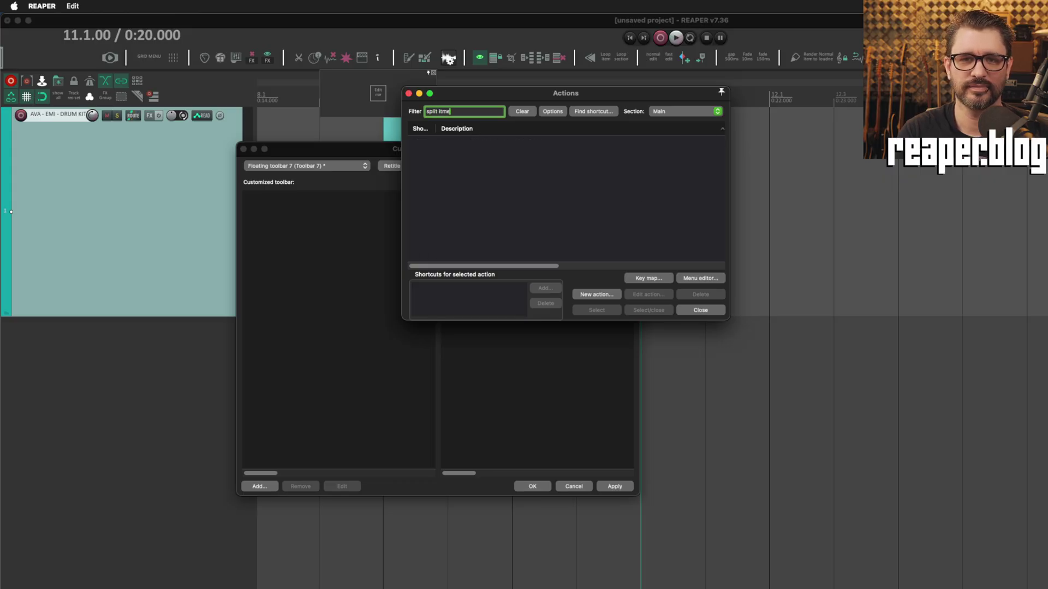
{"action": "key", "text": "BackSpace"}
{"action": "key", "text": "BackSpace"}
{"action": "type", "text": "em"}
{"action": "scroll", "coordinate": [548, 227], "scroll_direction": "down", "scroll_amount": 5}
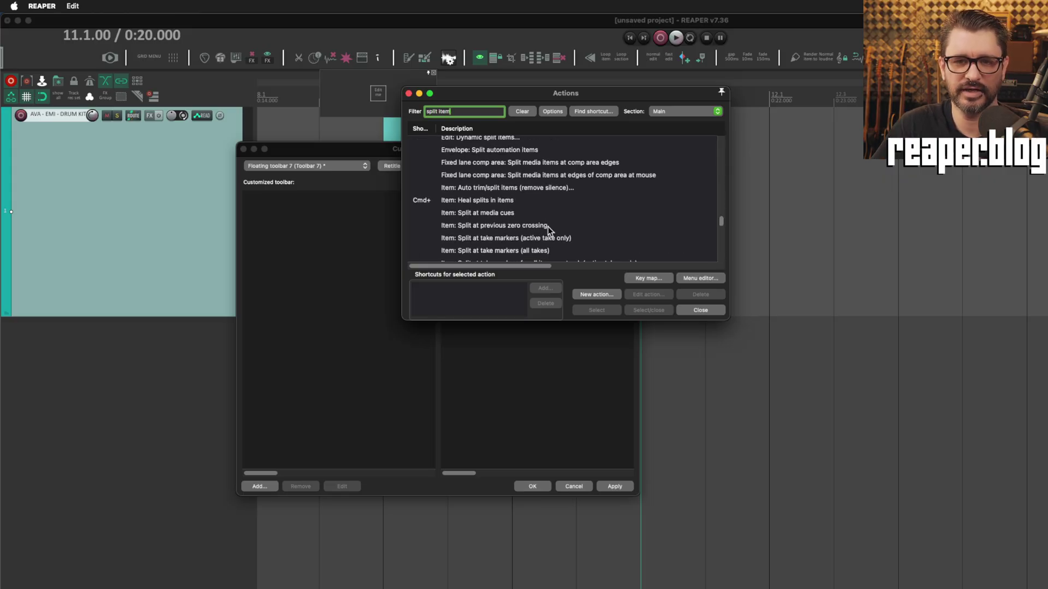
{"action": "scroll", "coordinate": [548, 227], "scroll_direction": "down", "scroll_amount": 3}
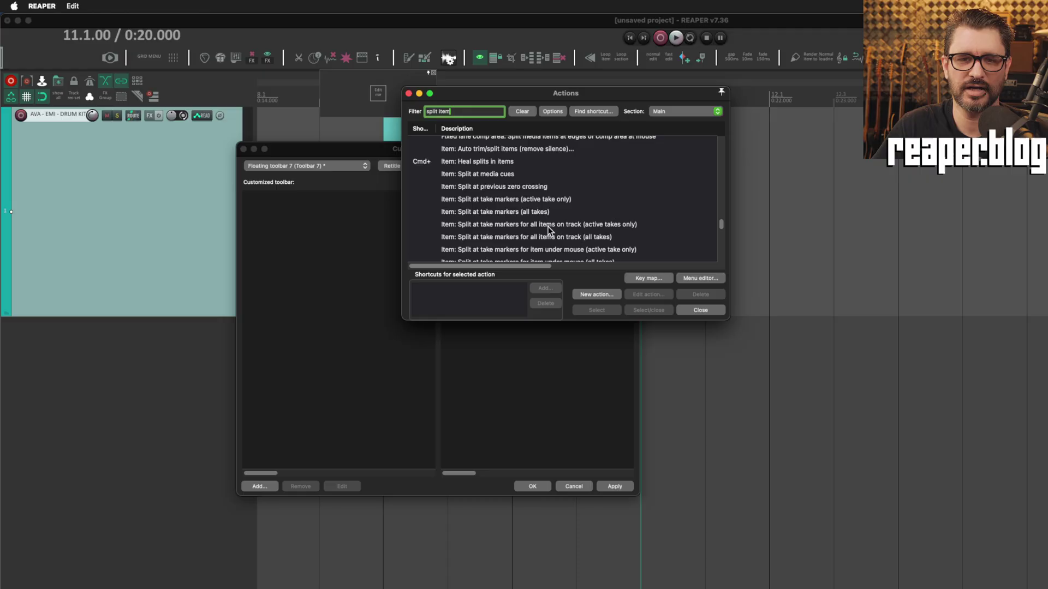
{"action": "scroll", "coordinate": [548, 227], "scroll_direction": "down", "scroll_amount": 1}
Add 'Item: Split items at edit cursor (select right)' to Toolbar 7.
{"action": "left_click", "coordinate": [532, 226]}
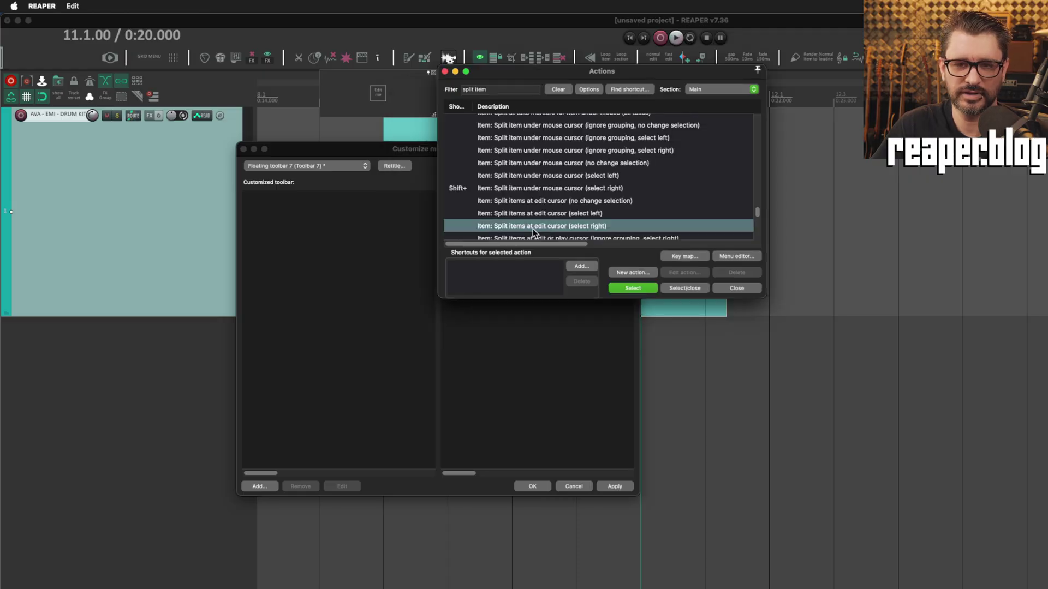
{"action": "scroll", "coordinate": [587, 227], "scroll_direction": "down", "scroll_amount": 1}
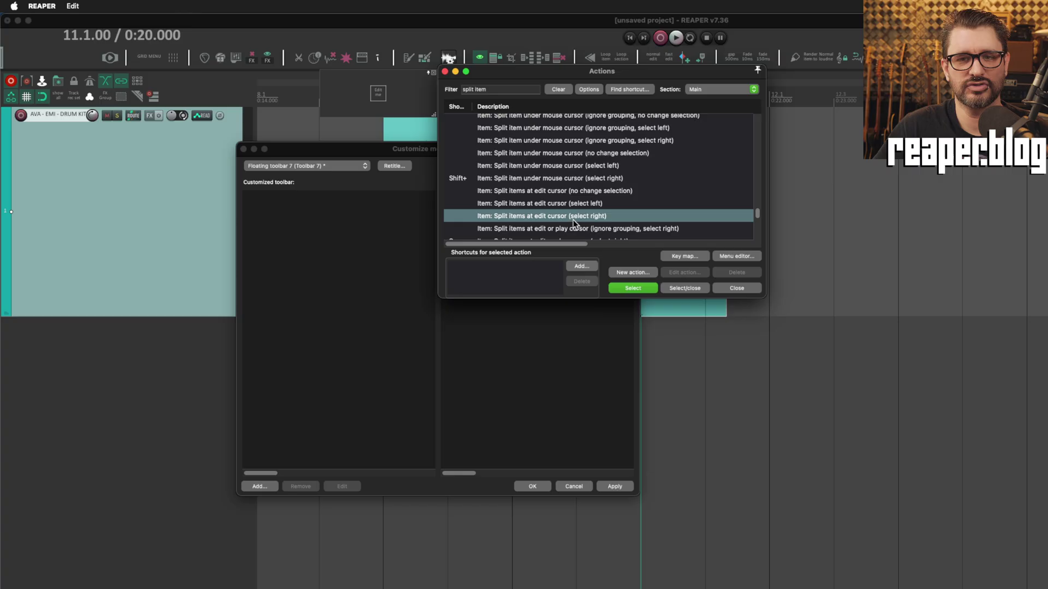
{"action": "scroll", "coordinate": [573, 221], "scroll_direction": "down", "scroll_amount": 1}
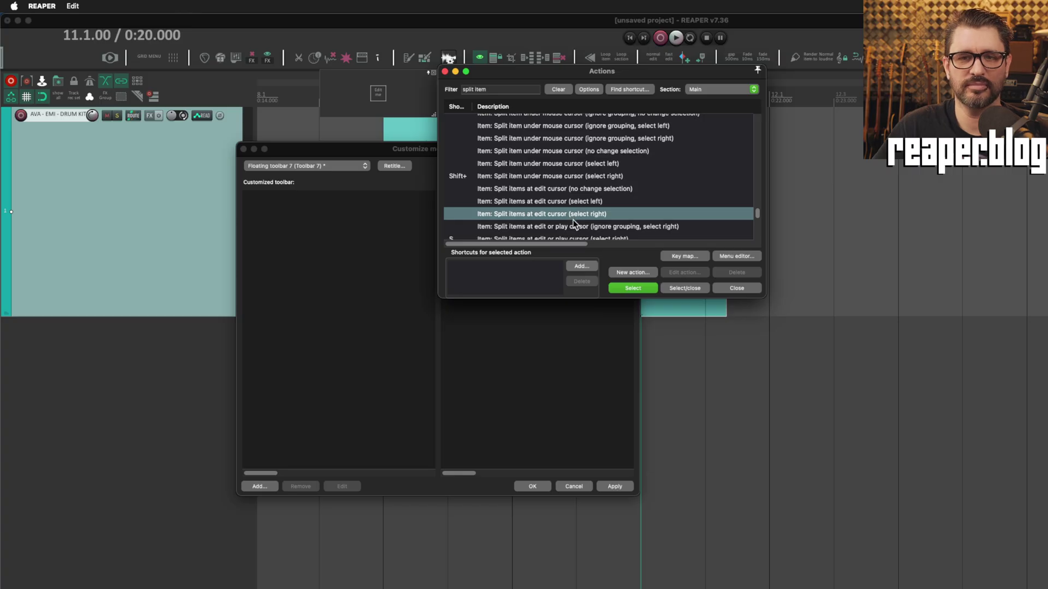
{"action": "left_click", "coordinate": [588, 189]}
{"action": "scroll", "coordinate": [614, 188], "scroll_direction": "up", "scroll_amount": 3}
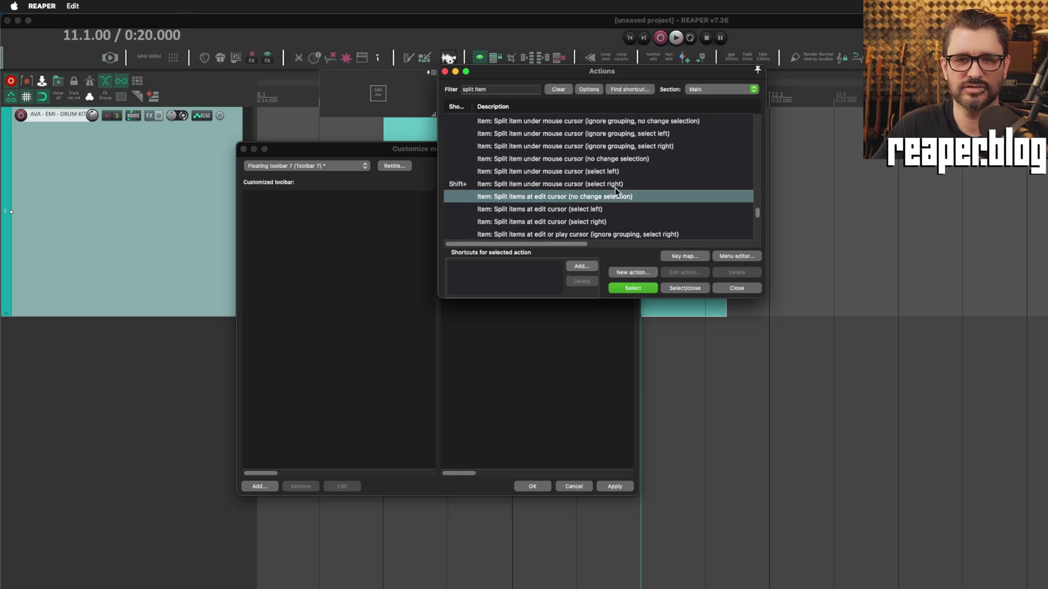
{"action": "scroll", "coordinate": [598, 196], "scroll_direction": "down", "scroll_amount": 1}
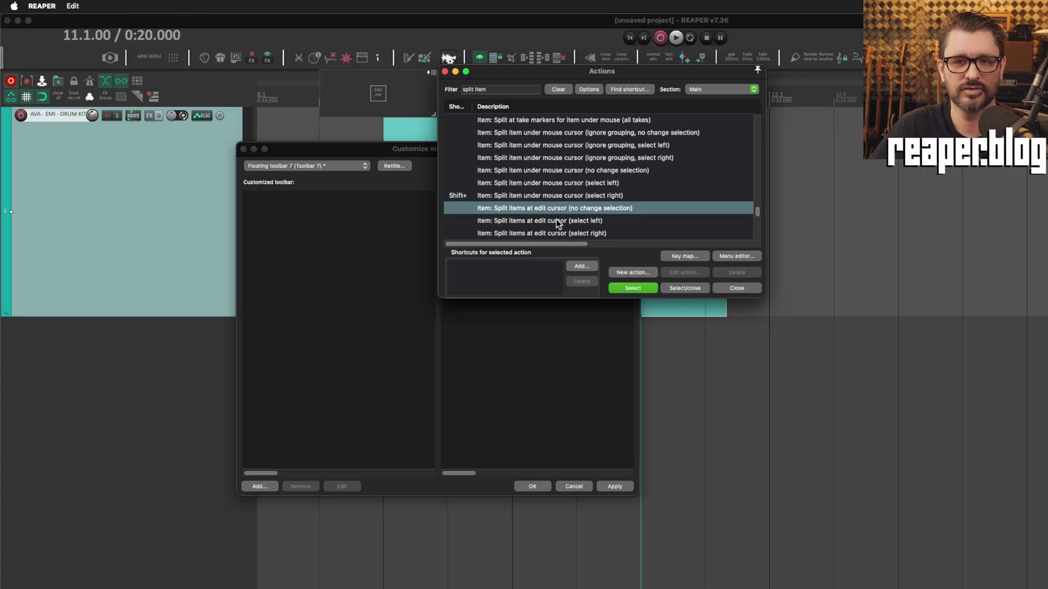
{"action": "left_click", "coordinate": [563, 234]}
{"action": "scroll", "coordinate": [562, 233], "scroll_direction": "down", "scroll_amount": 1}
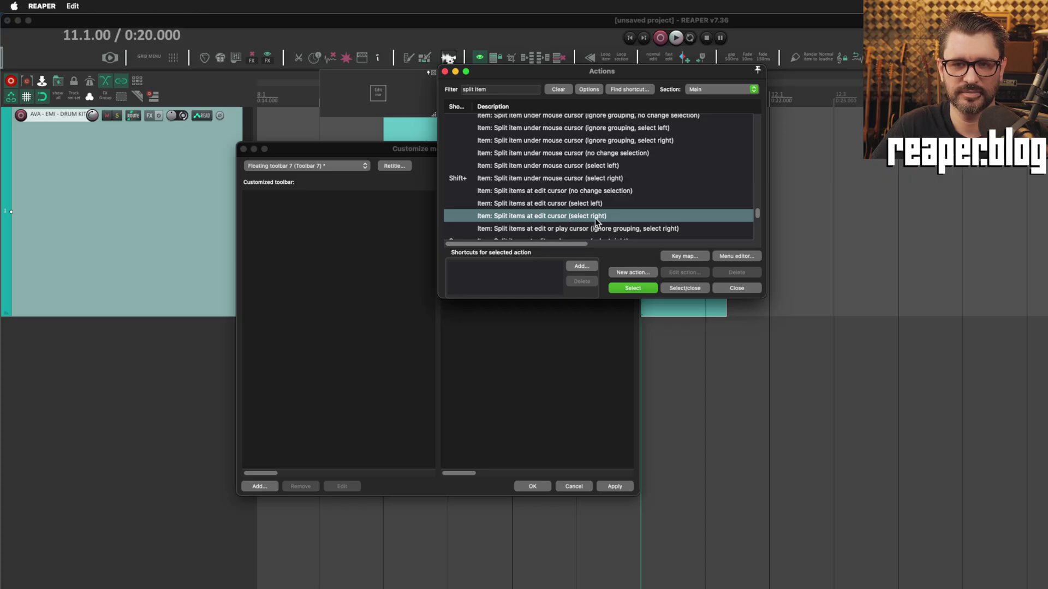
{"action": "scroll", "coordinate": [595, 218], "scroll_direction": "down", "scroll_amount": 1}
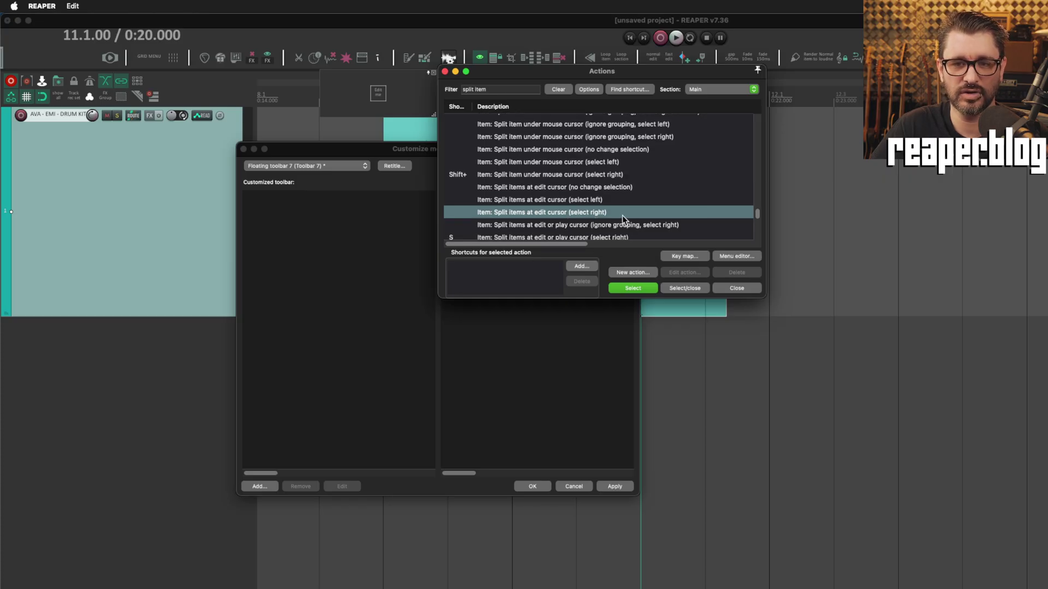
{"action": "scroll", "coordinate": [623, 215], "scroll_direction": "down", "scroll_amount": 1}
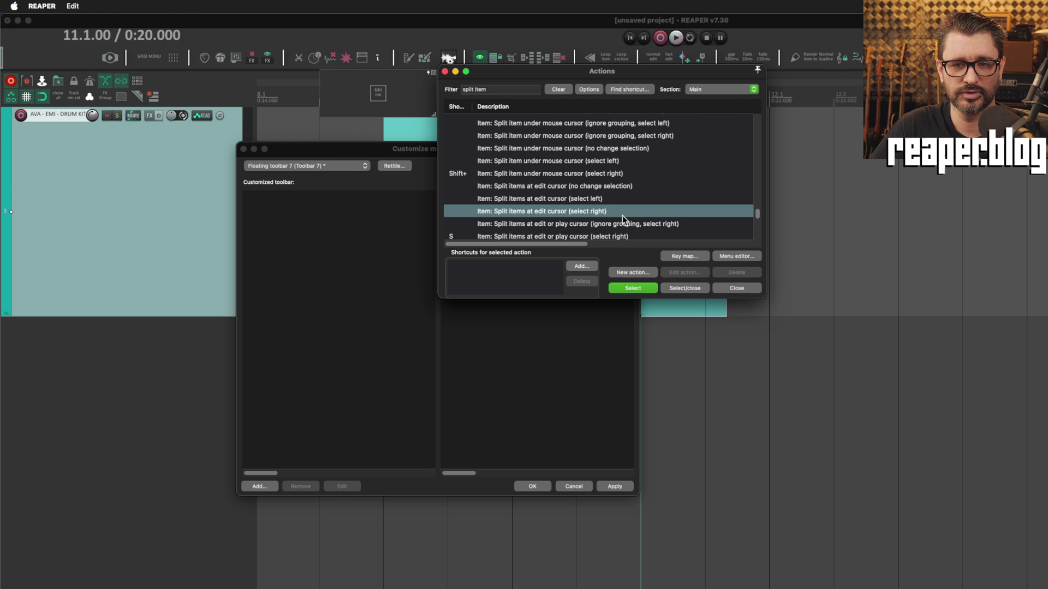
{"action": "scroll", "coordinate": [622, 215], "scroll_direction": "down", "scroll_amount": 1}
{"action": "scroll", "coordinate": [622, 216], "scroll_direction": "down", "scroll_amount": 1}
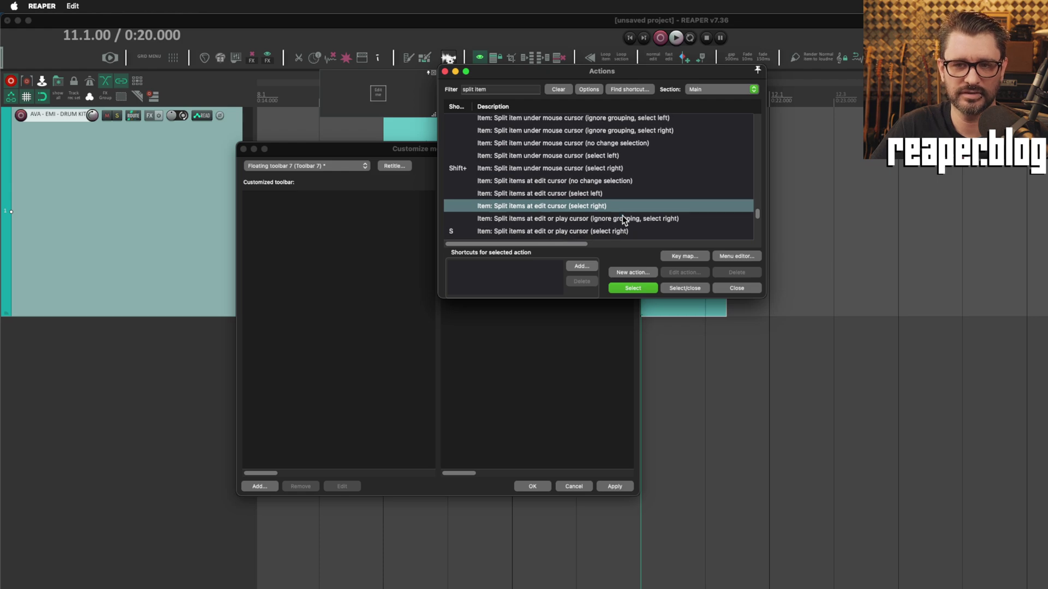
{"action": "left_click", "coordinate": [645, 287]}
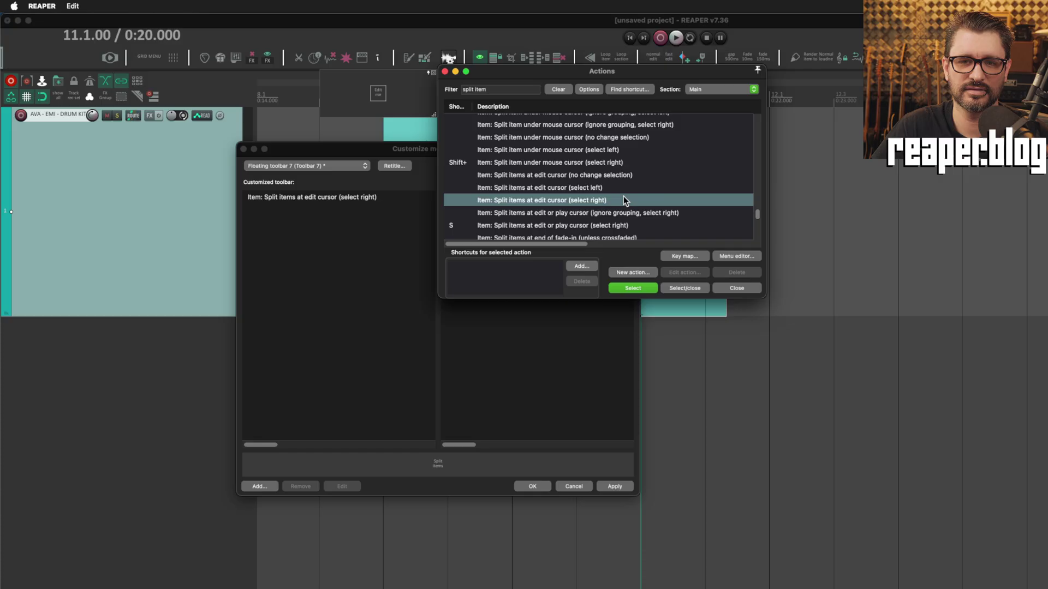
{"action": "left_click", "coordinate": [521, 92]}
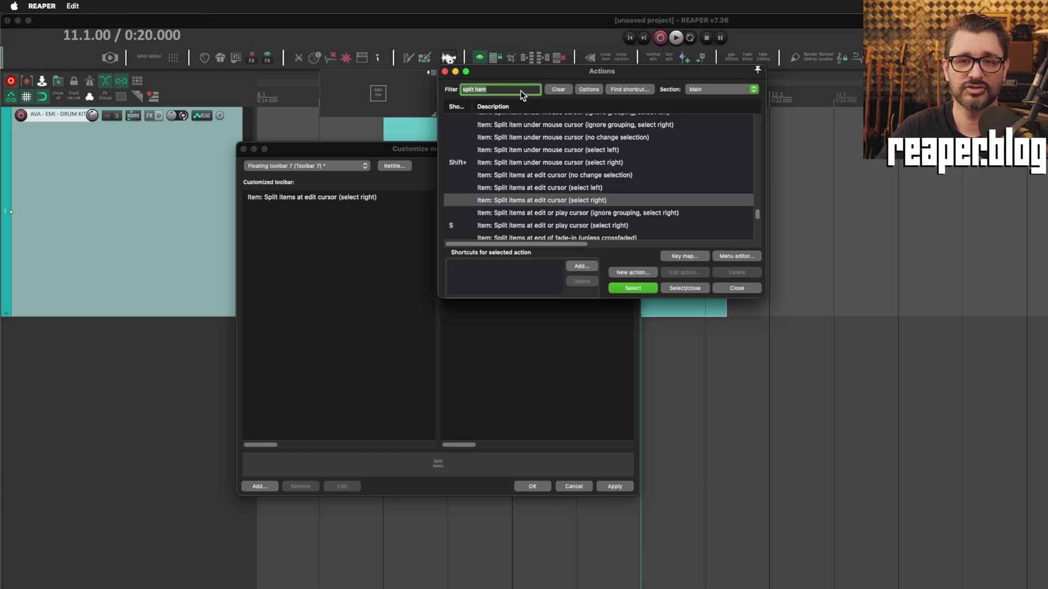
Search 'remove item' and add 'Item: Remove items' to Toolbar 7.
{"action": "key", "text": "BackSpace"}
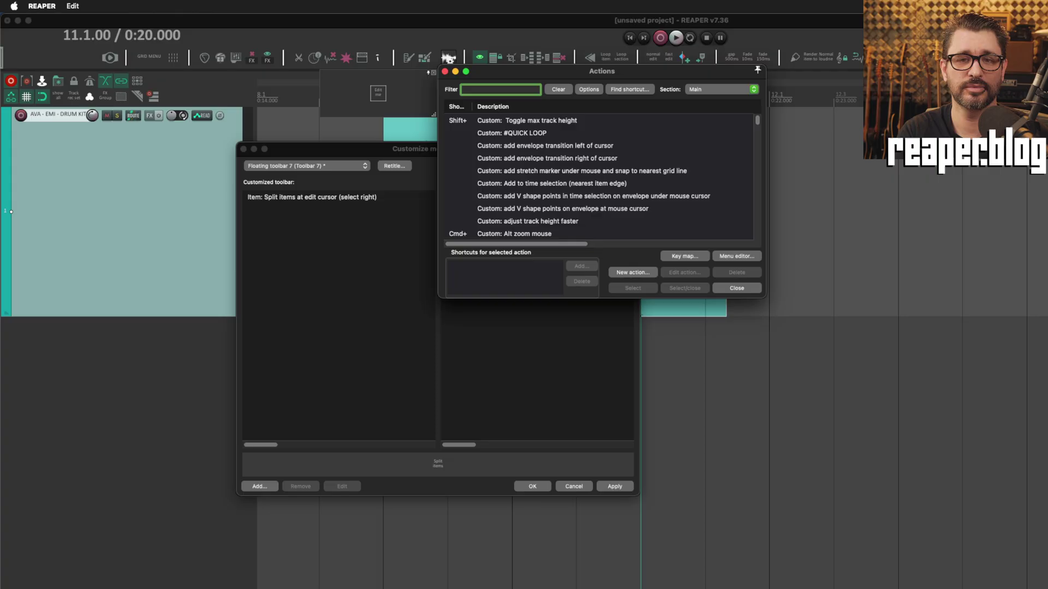
{"action": "type", "text": "remove"}
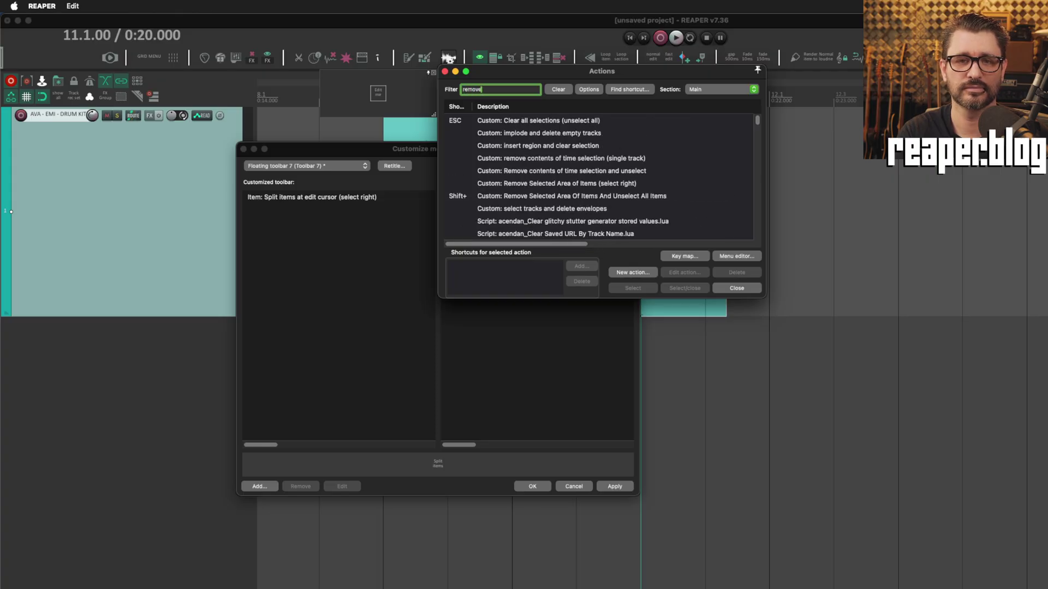
{"action": "type", "text": " item"}
{"action": "scroll", "coordinate": [545, 196], "scroll_direction": "down", "scroll_amount": 5}
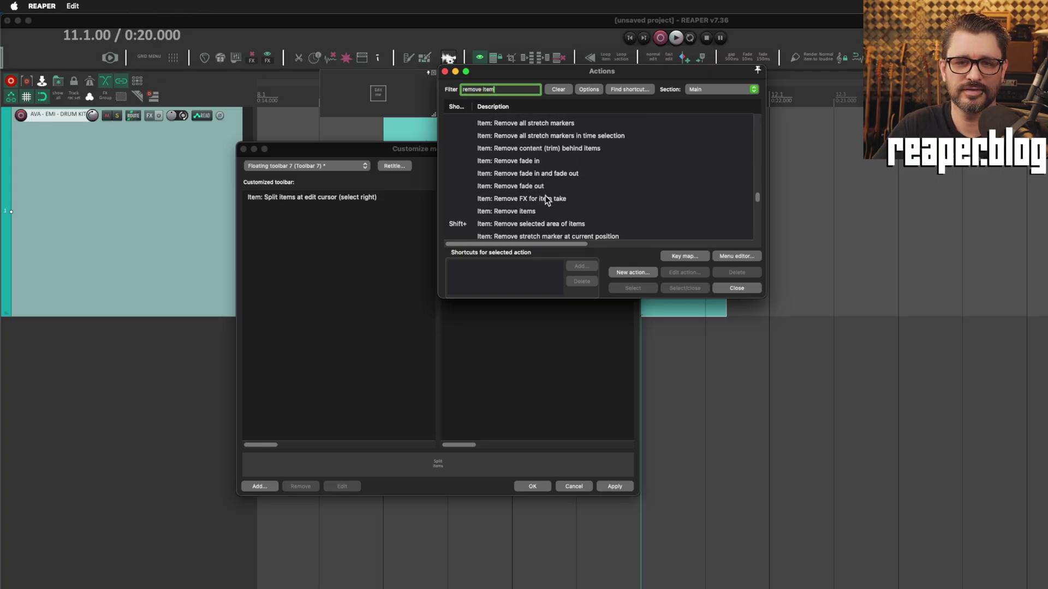
{"action": "left_click", "coordinate": [548, 211]}
{"action": "scroll", "coordinate": [593, 224], "scroll_direction": "down", "scroll_amount": 3}
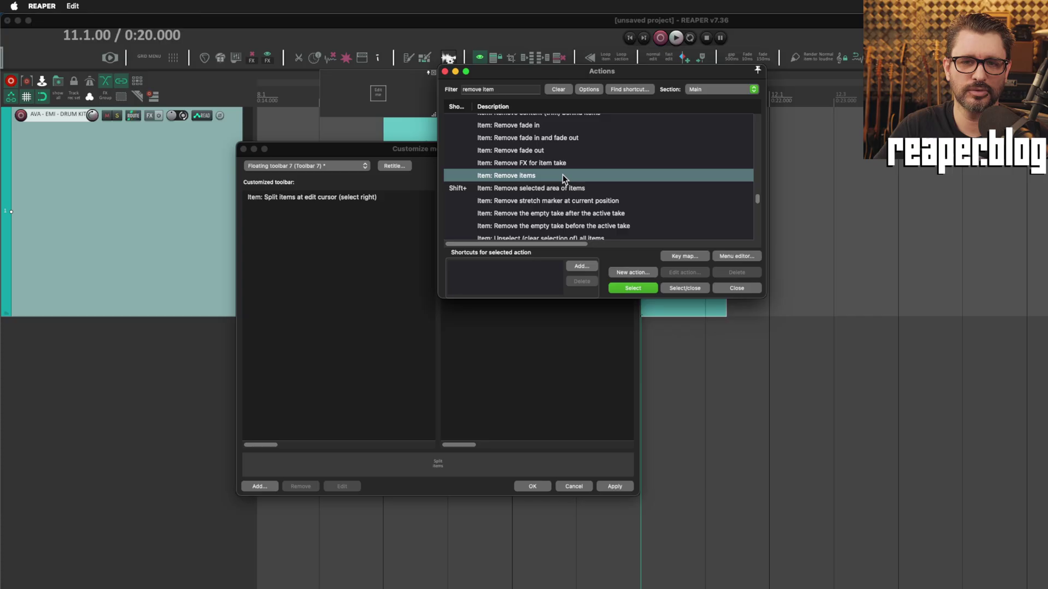
{"action": "left_click", "coordinate": [644, 288]}
{"action": "left_click", "coordinate": [519, 92]}
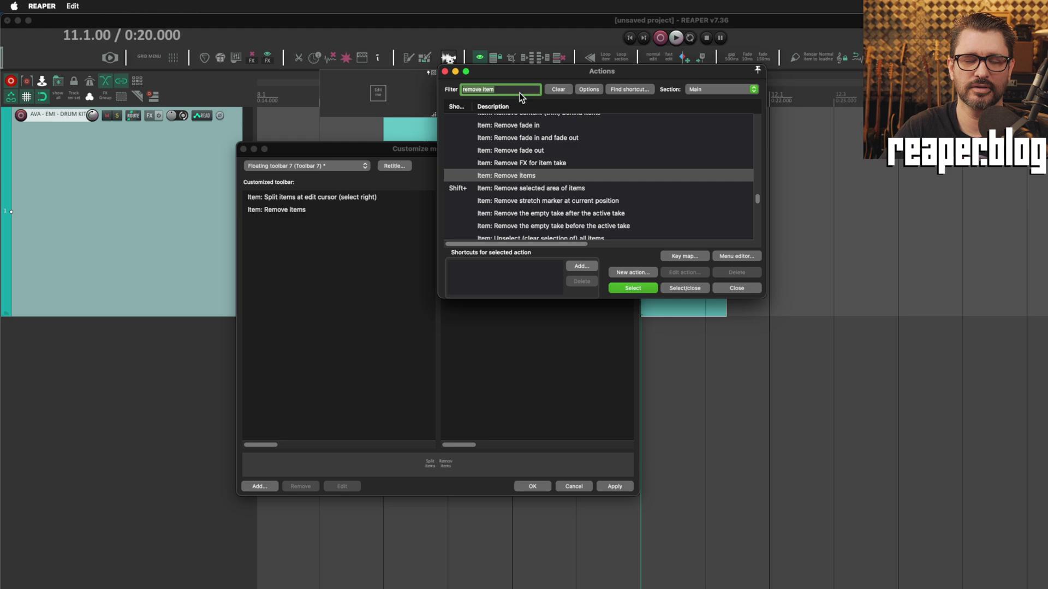
Search 'mute item pr' and add 'Item properties: Toggle mute' to Toolbar 7.
{"action": "type", "text": "mute"}
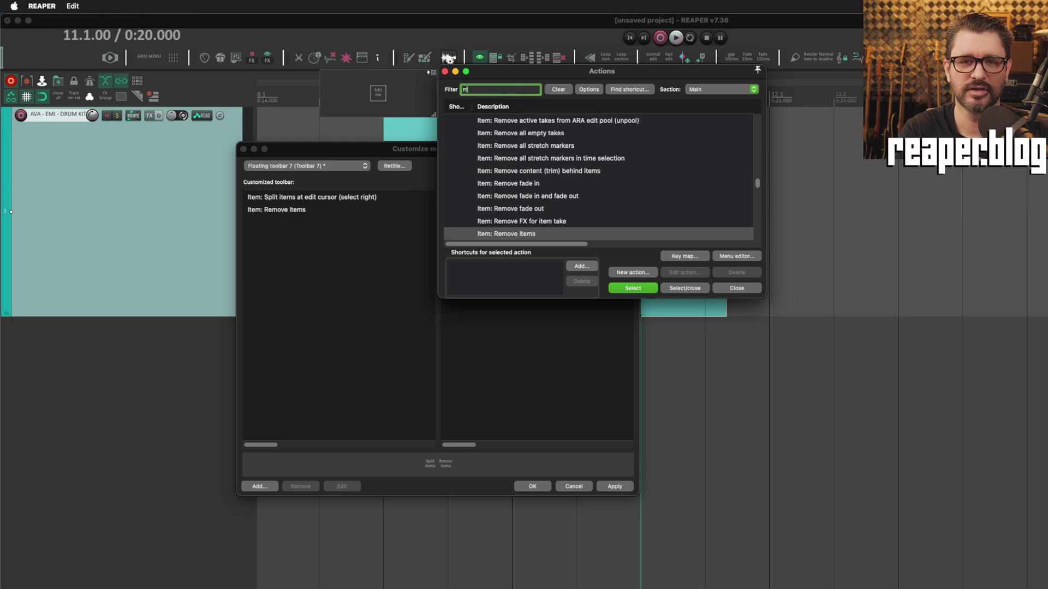
{"action": "type", "text": " item"}
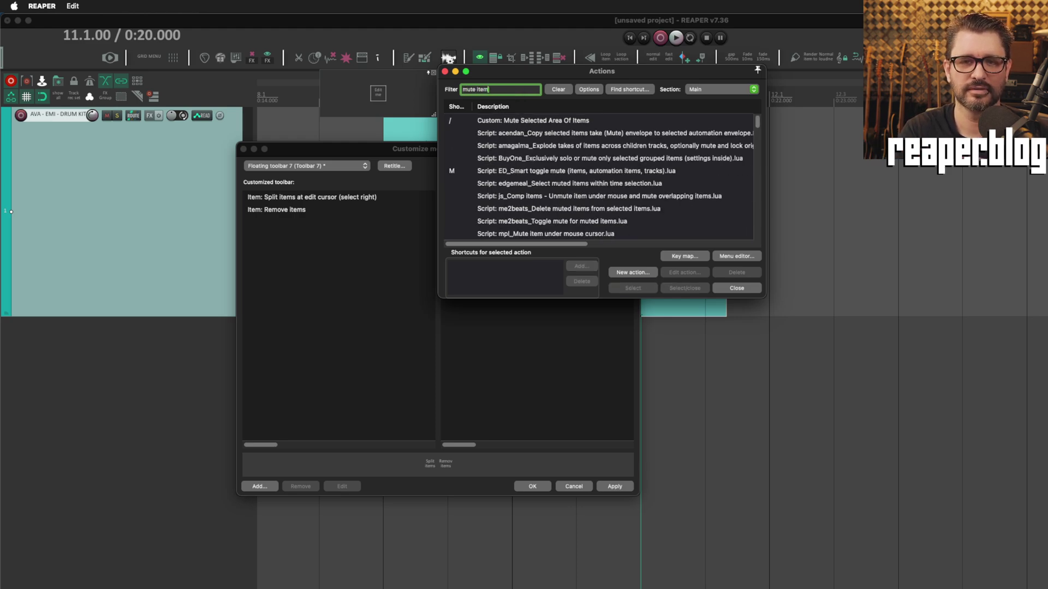
{"action": "type", "text": " pr"}
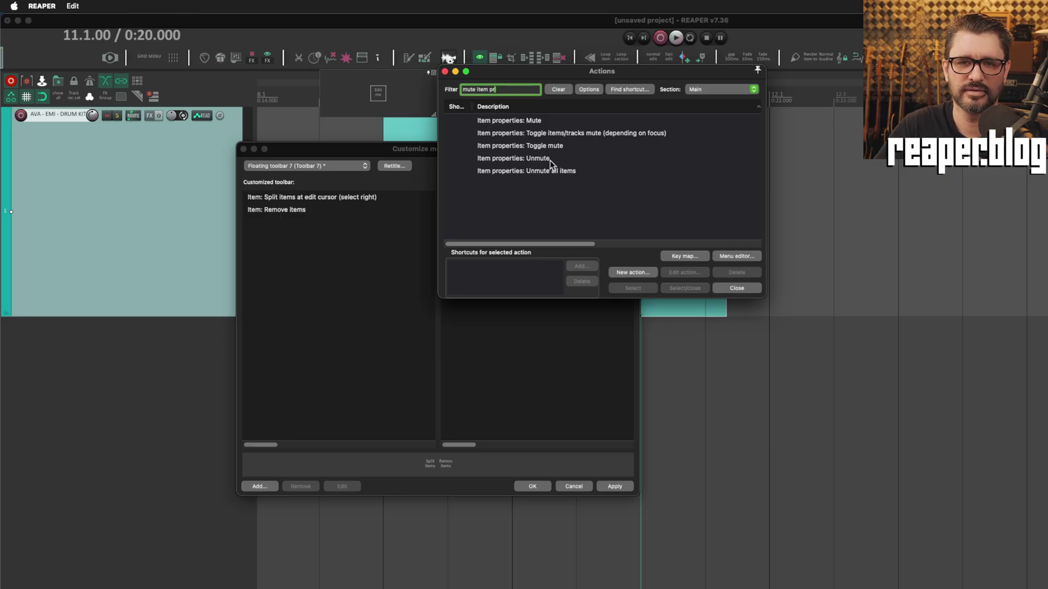
{"action": "left_click", "coordinate": [543, 146]}
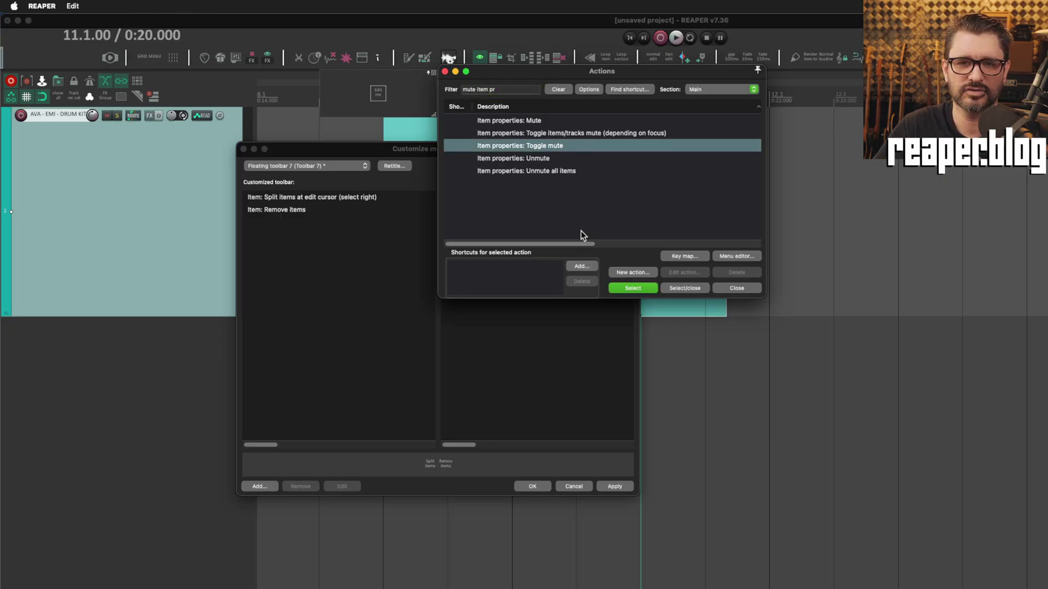
{"action": "left_click", "coordinate": [633, 288]}
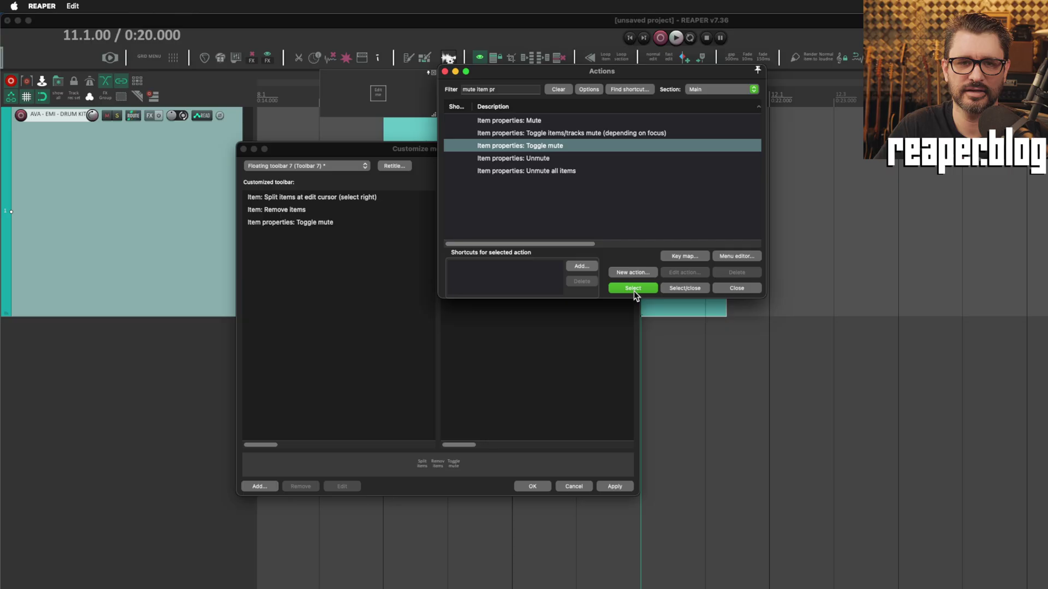
Close the Actions list, apply the new Toolbar 7 buttons, and move the dialog off the waveform.
{"action": "left_click", "coordinate": [738, 289]}
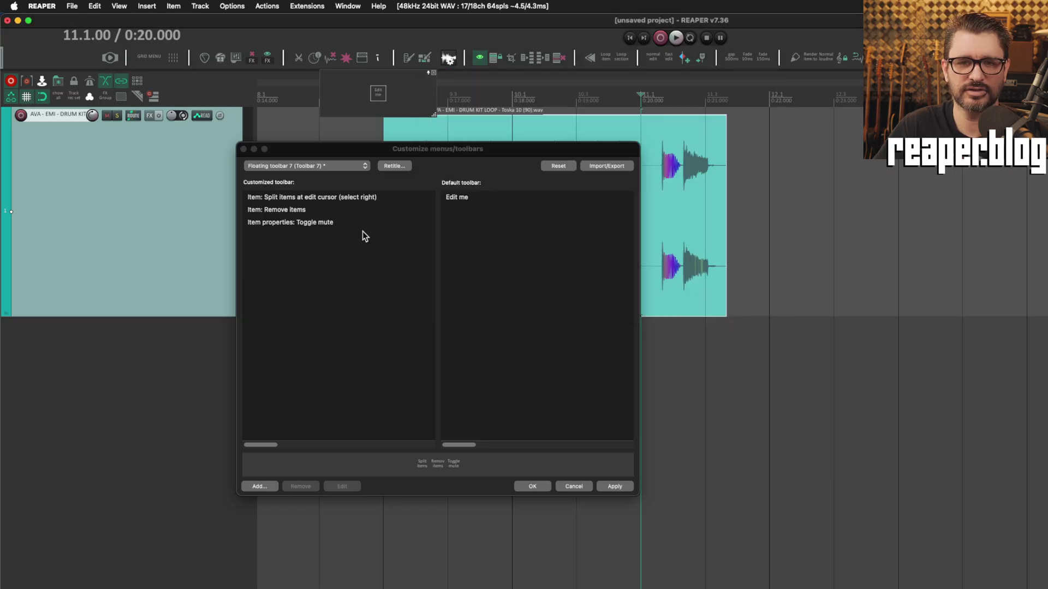
{"action": "left_click", "coordinate": [611, 487]}
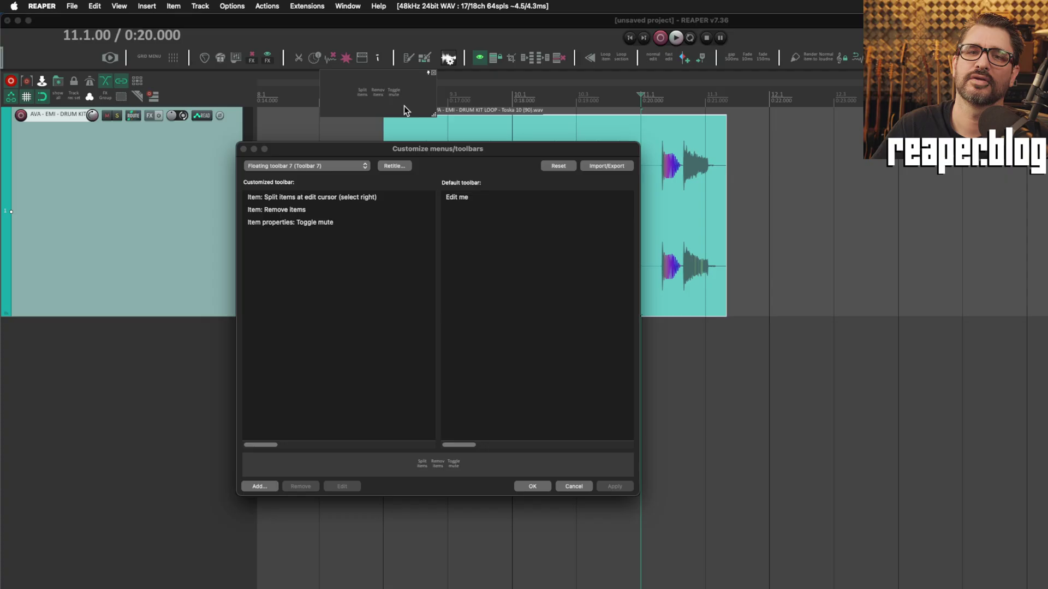
{"action": "left_click_drag", "start_coordinate": [424, 149], "coordinate": [394, 208]}
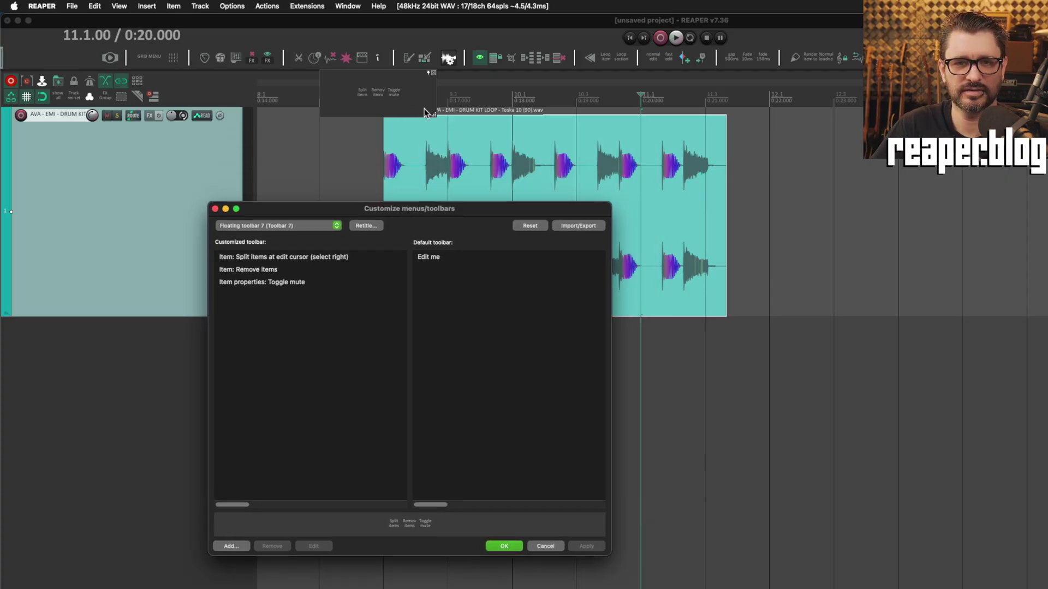
{"action": "left_click_drag", "start_coordinate": [418, 207], "coordinate": [400, 303]}
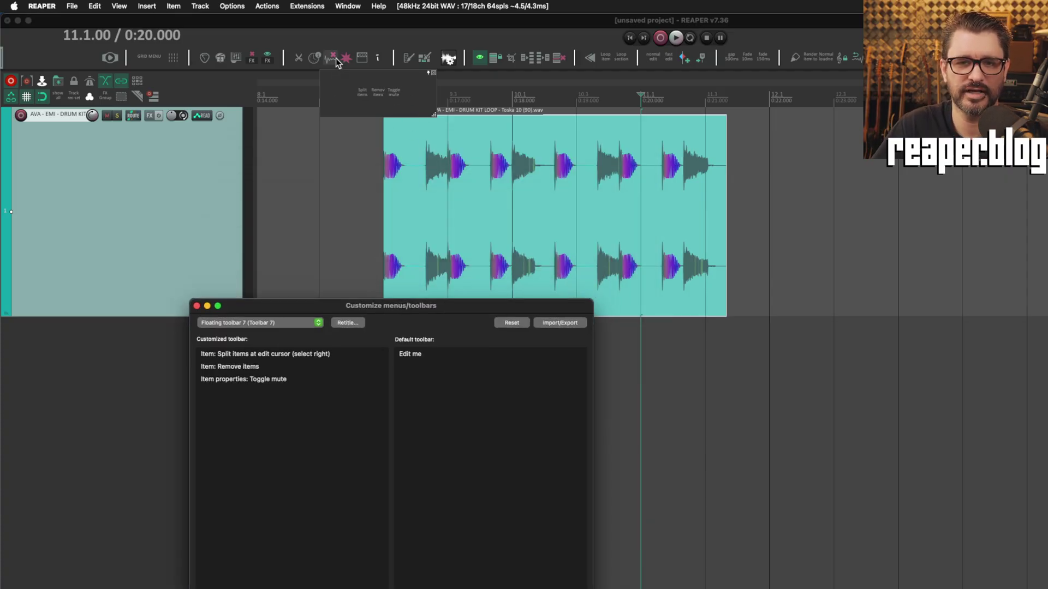
Split the drum loop at 0:17, 0:18, 0:18.647 and 0:19.291 with the Split button.
{"action": "left_click", "coordinate": [365, 97]}
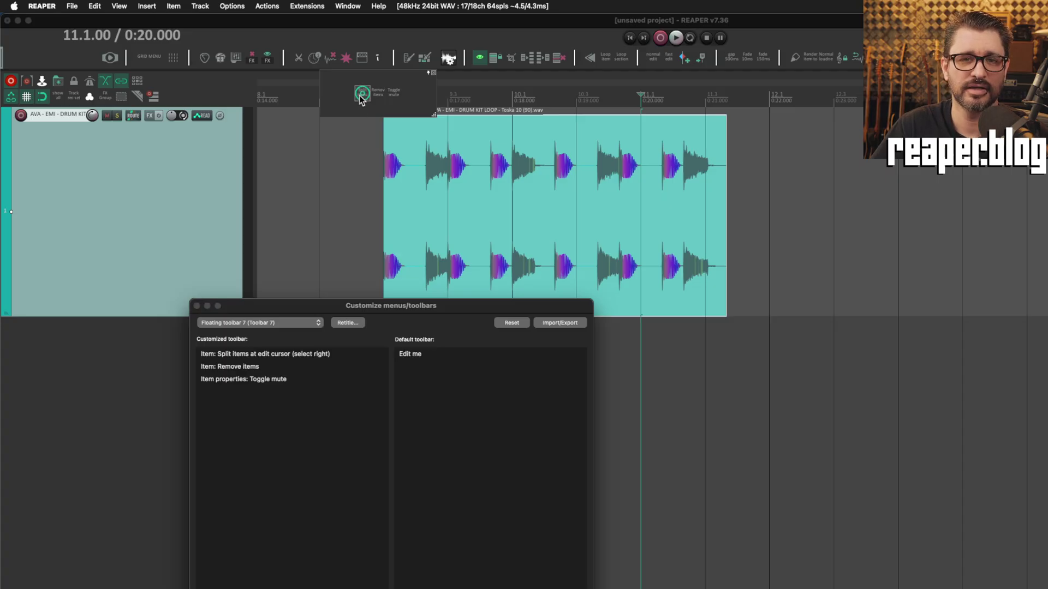
{"action": "left_click", "coordinate": [362, 97]}
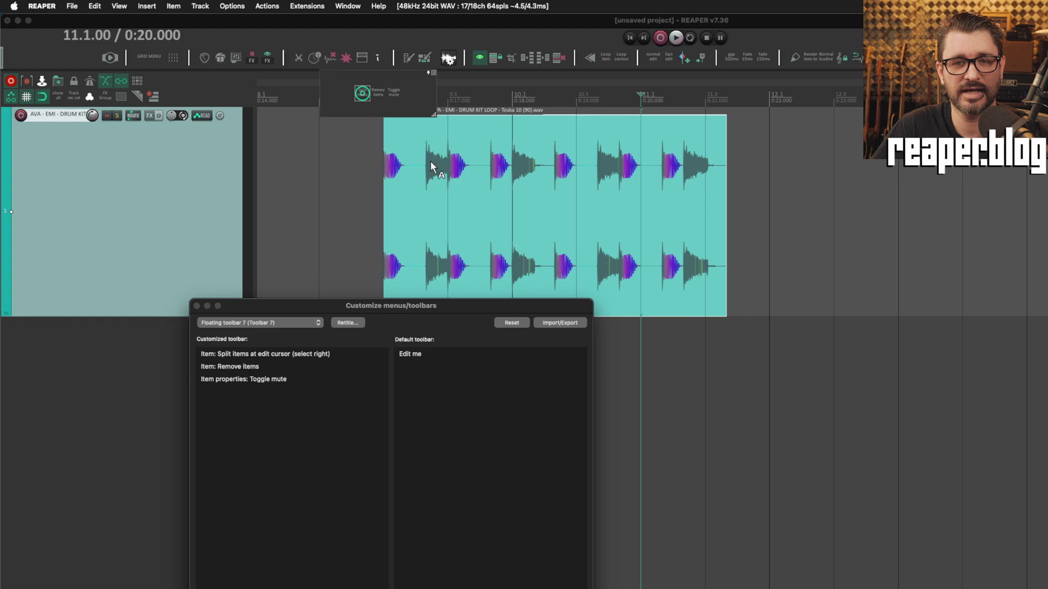
{"action": "left_click", "coordinate": [449, 182]}
{"action": "key", "text": "s"}
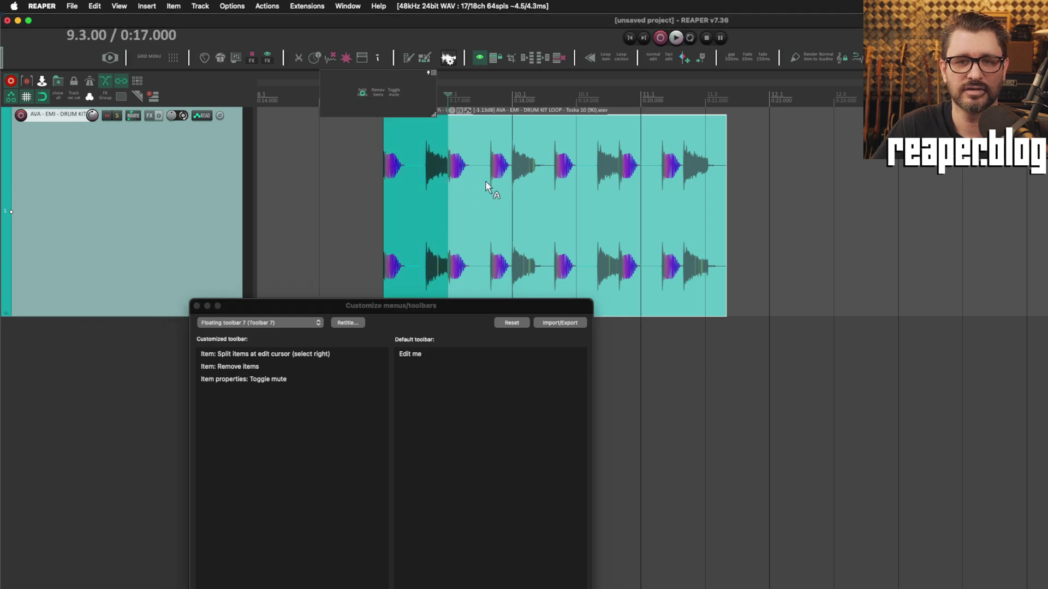
{"action": "key", "text": "s"}
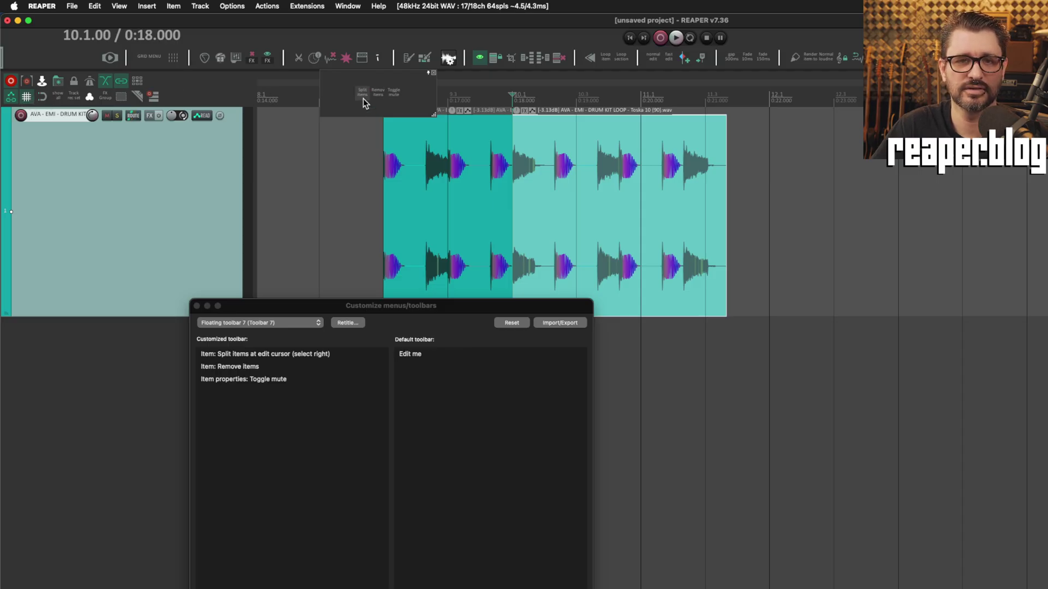
{"action": "left_click", "coordinate": [363, 96]}
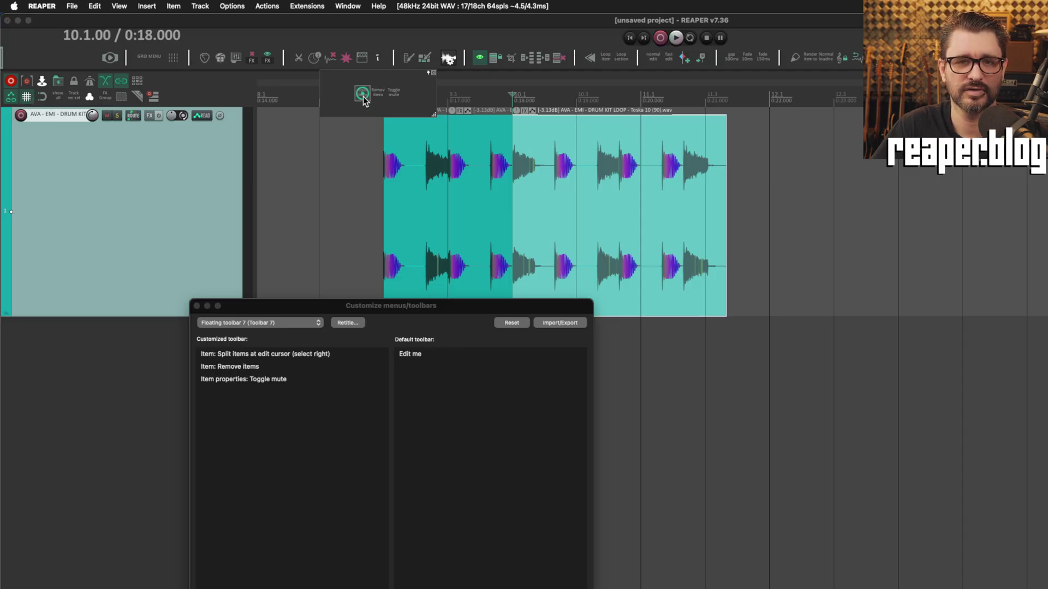
{"action": "left_click", "coordinate": [553, 167]}
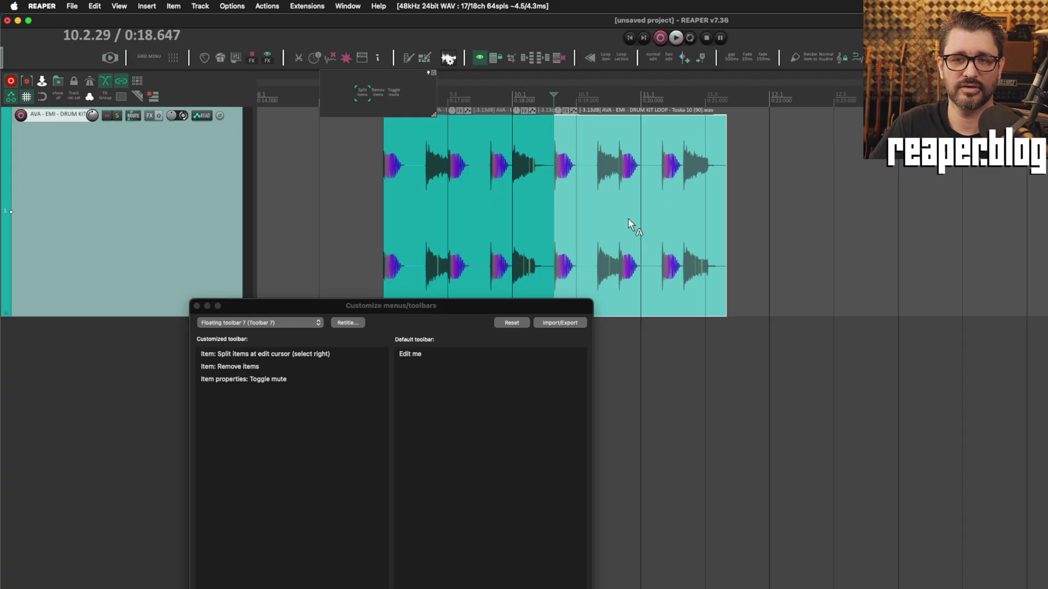
{"action": "left_click", "coordinate": [596, 171]}
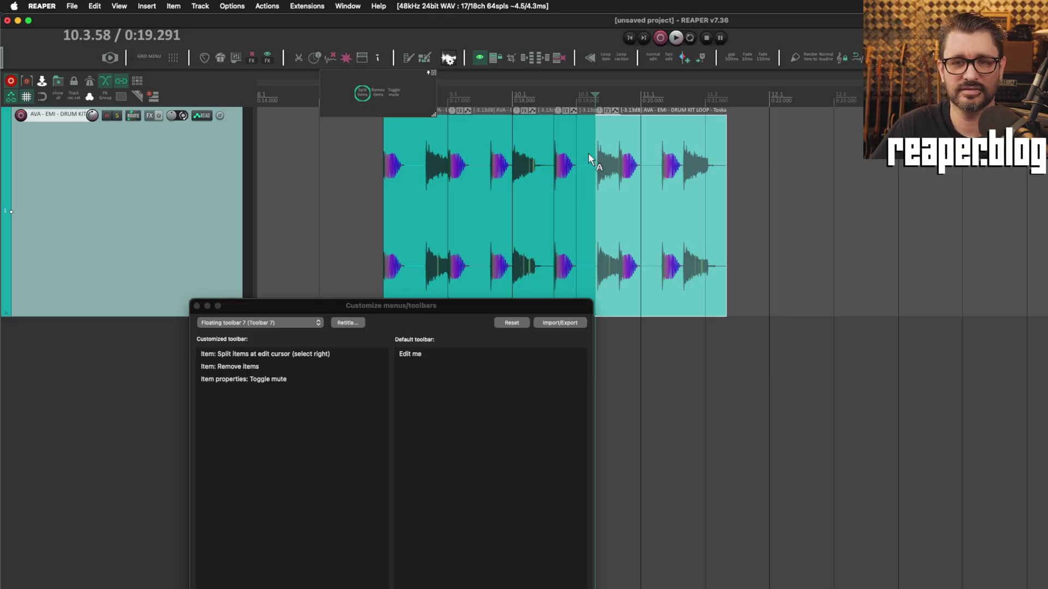
{"action": "key", "text": "Escape"}
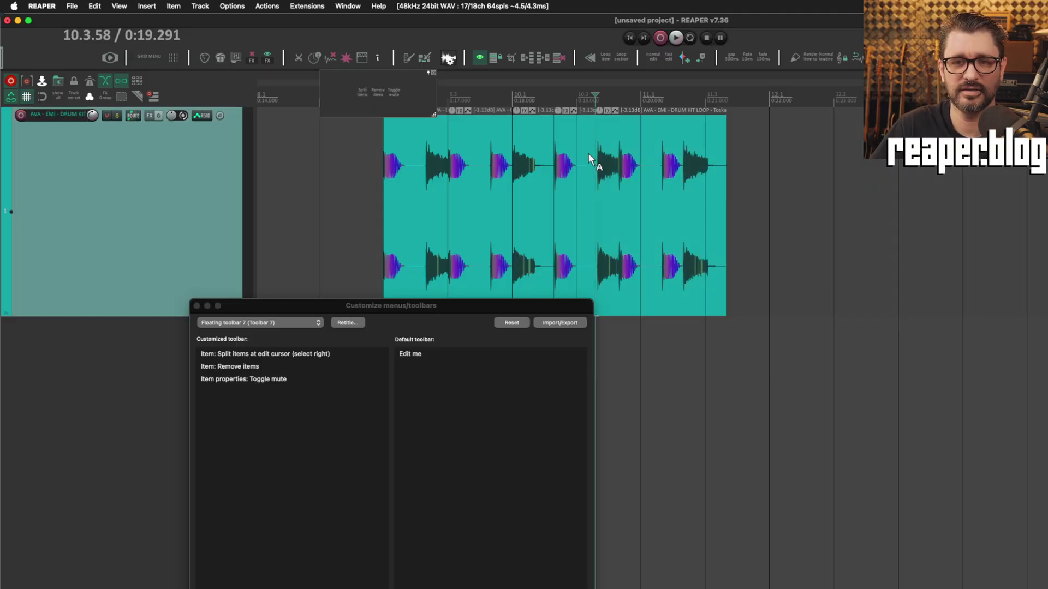
Remove three drum pieces with the armed Remove items button, then undo.
{"action": "left_click", "coordinate": [379, 96]}
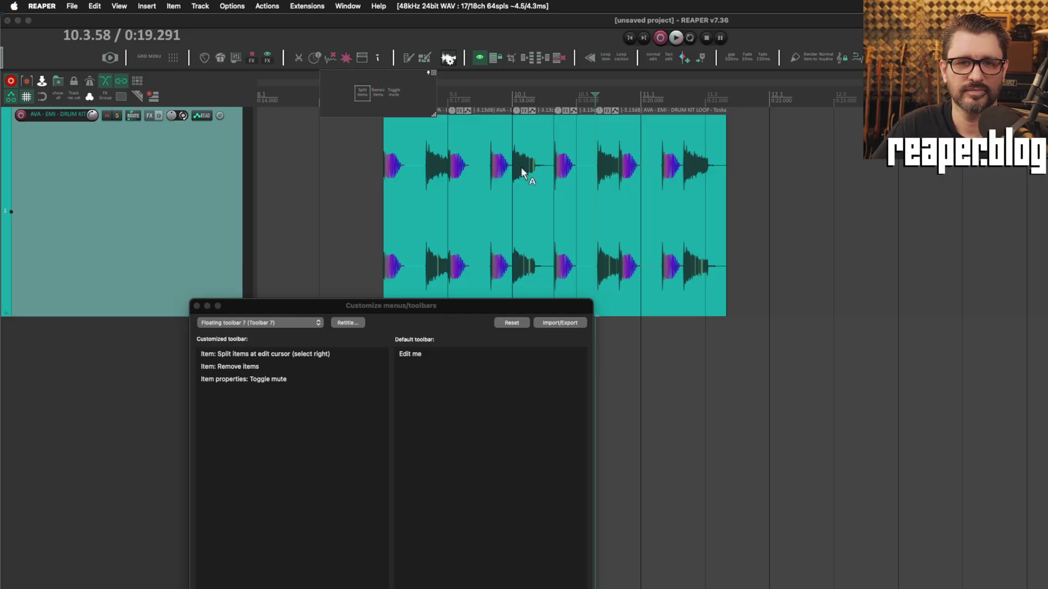
{"action": "left_click", "coordinate": [481, 175]}
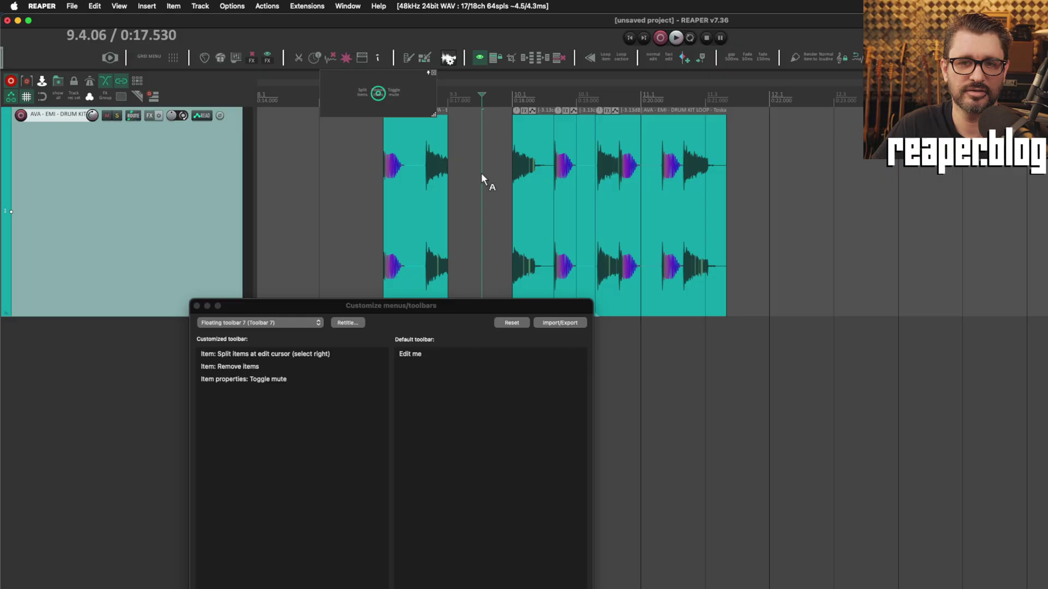
{"action": "left_click", "coordinate": [582, 177]}
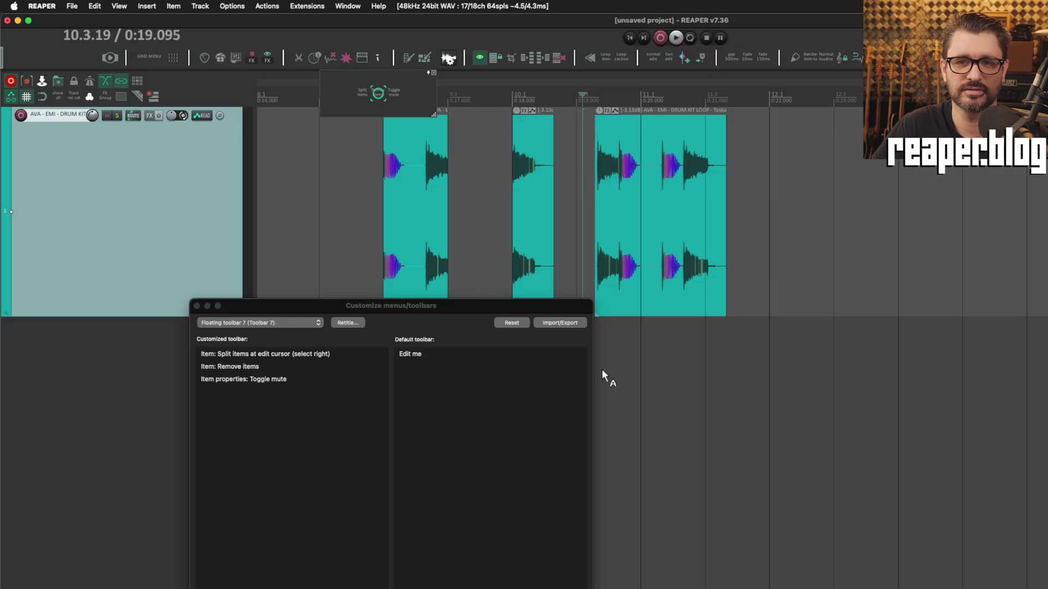
{"action": "left_click", "coordinate": [678, 189]}
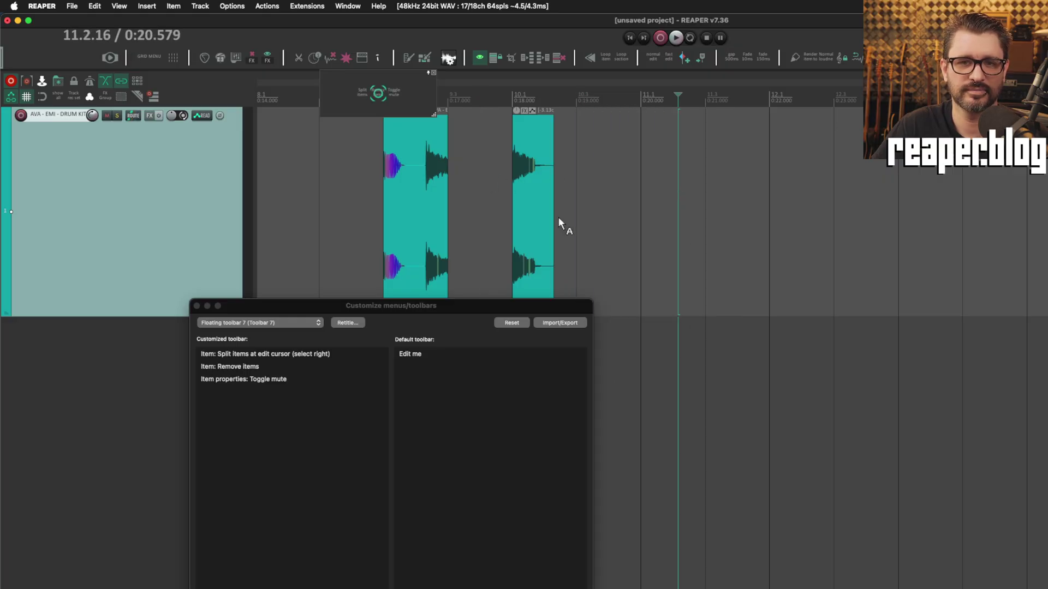
{"action": "key", "text": "super+z"}
{"action": "key", "text": "super+z"}
{"action": "key", "text": "super+z"}
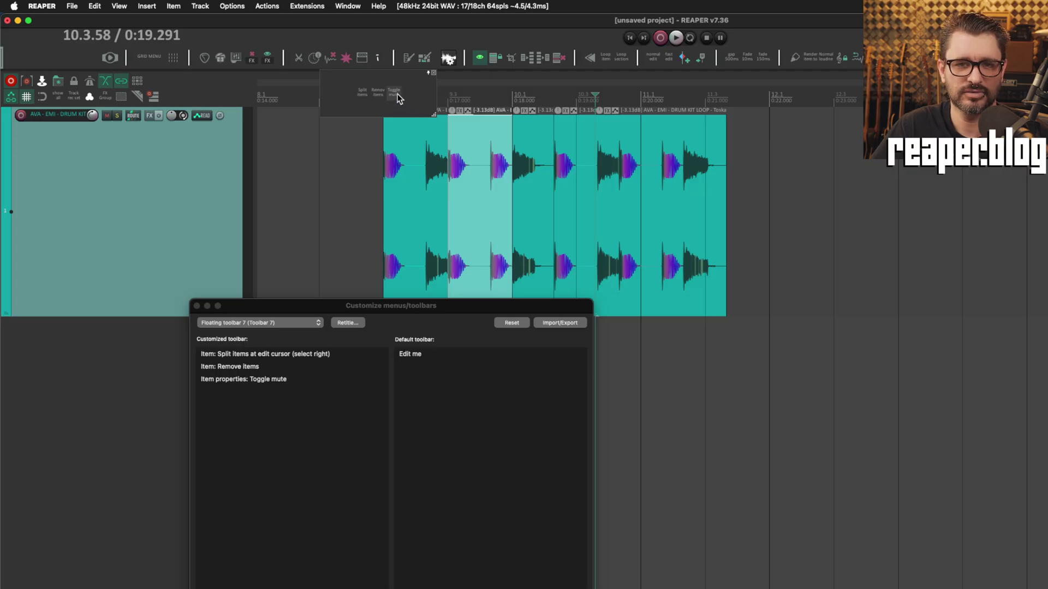
Mute three drum pieces with the armed Toggle mute button, undo, and raise the customization window.
{"action": "right_click", "coordinate": [397, 97]}
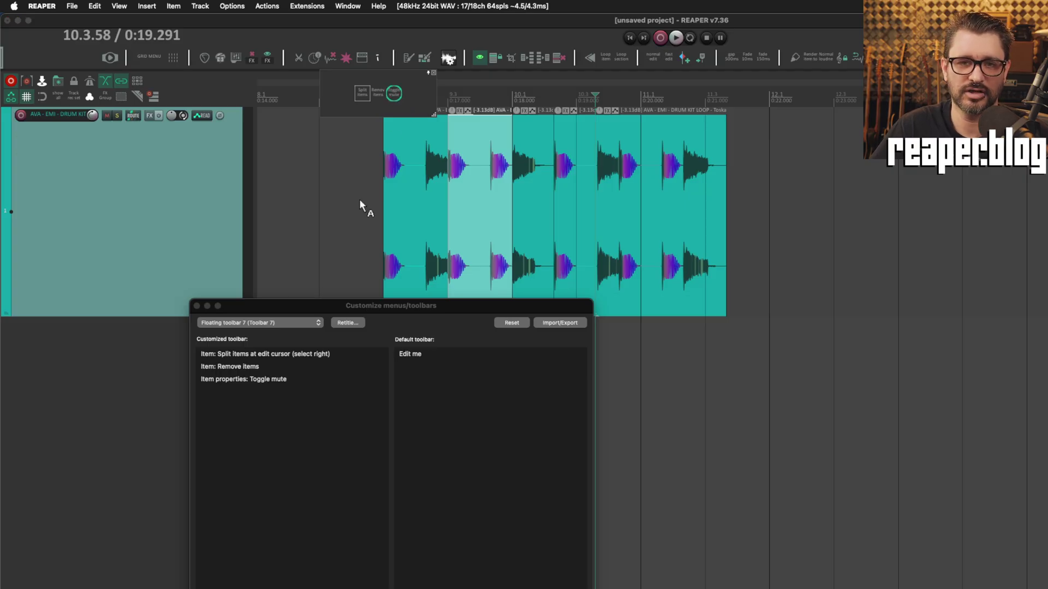
{"action": "left_click", "coordinate": [432, 178]}
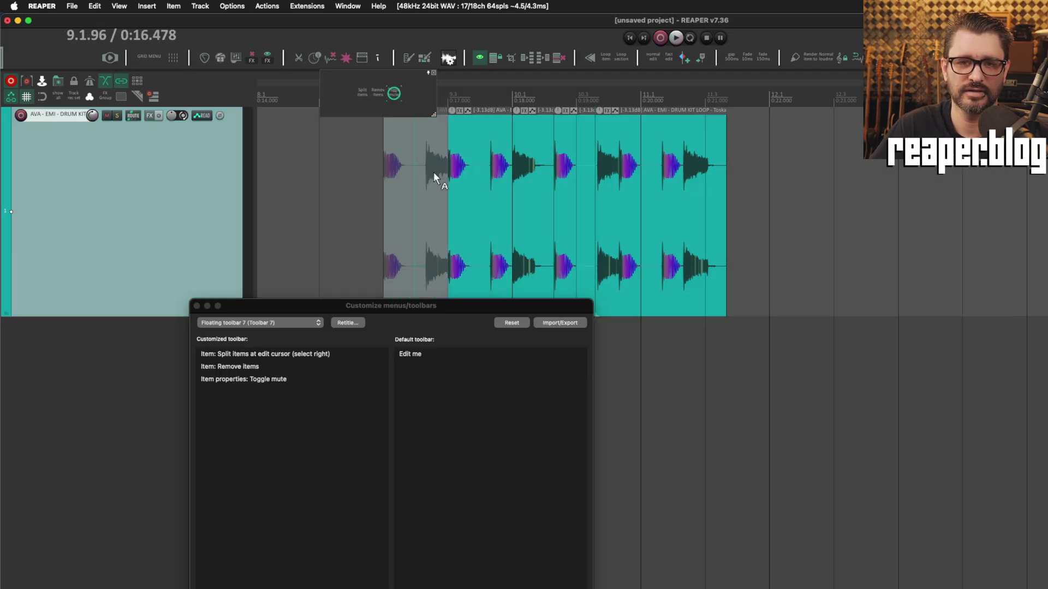
{"action": "left_click", "coordinate": [468, 166]}
{"action": "left_click", "coordinate": [619, 145]}
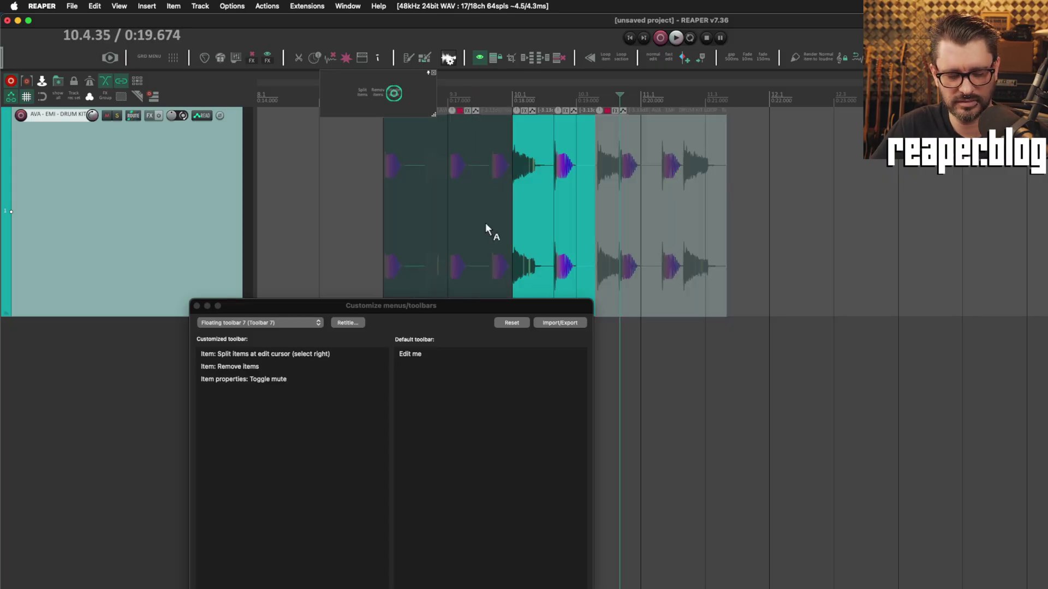
{"action": "key", "text": "super+z"}
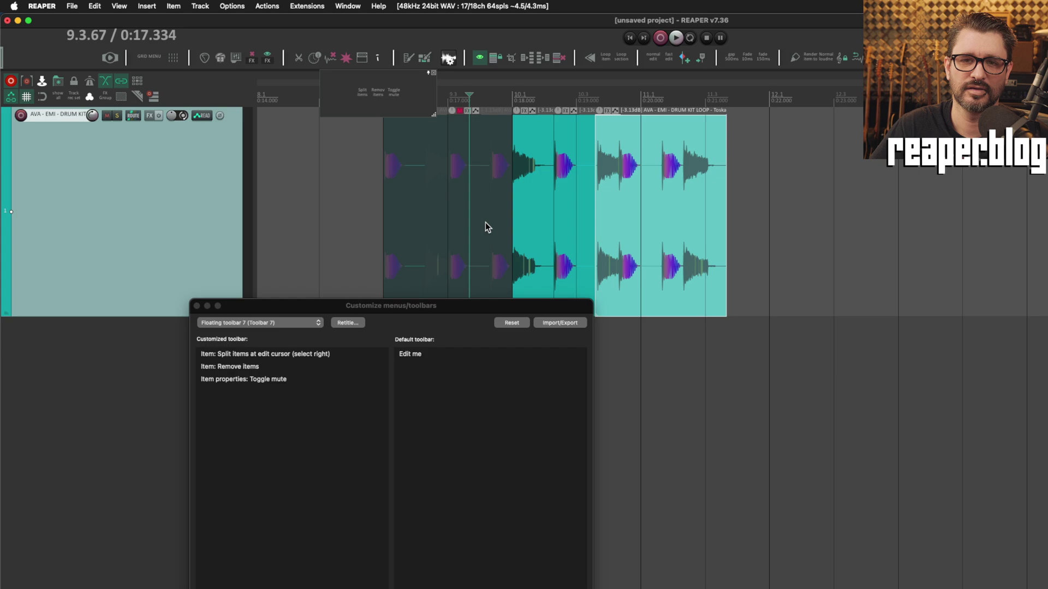
{"action": "key", "text": "super+z"}
{"action": "key", "text": "super+z"}
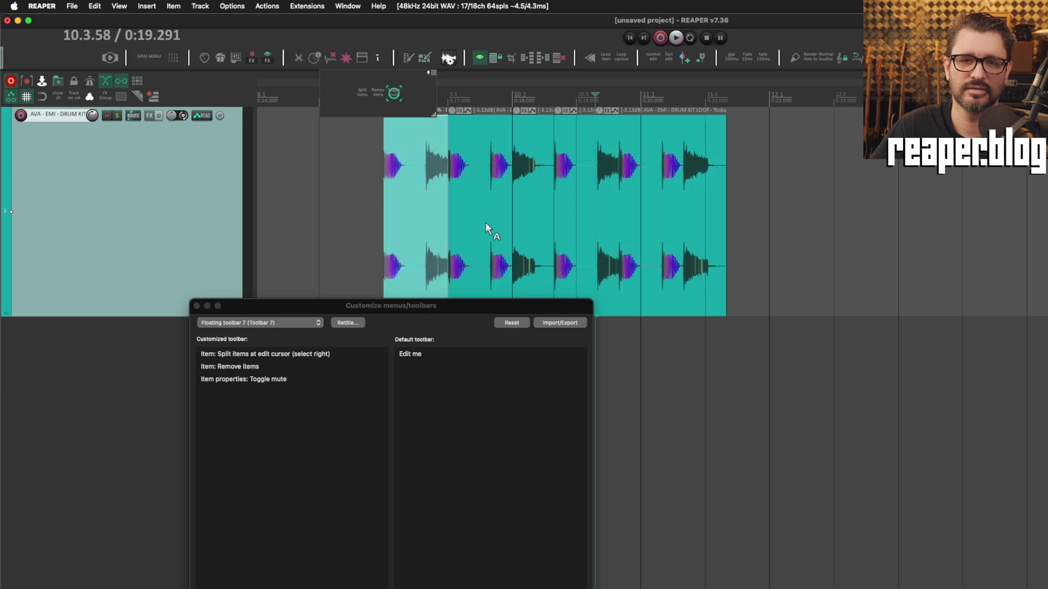
{"action": "left_click_drag", "start_coordinate": [402, 305], "coordinate": [394, 227]}
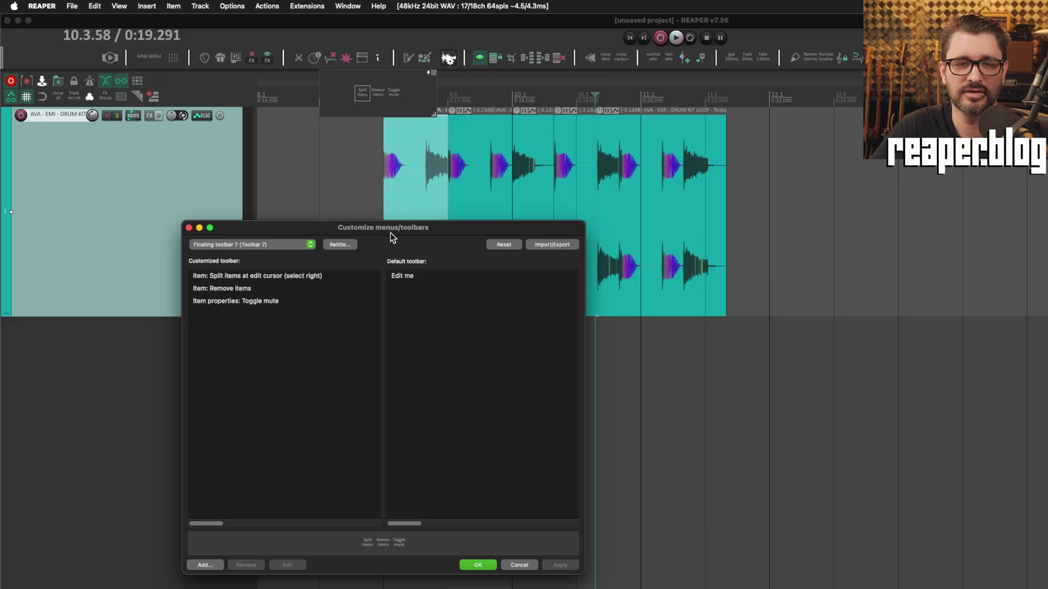
Add 'Item: Glue items, ignoring time selection' to Toolbar 7 via a 'glue item' search.
{"action": "left_click", "coordinate": [203, 566]}
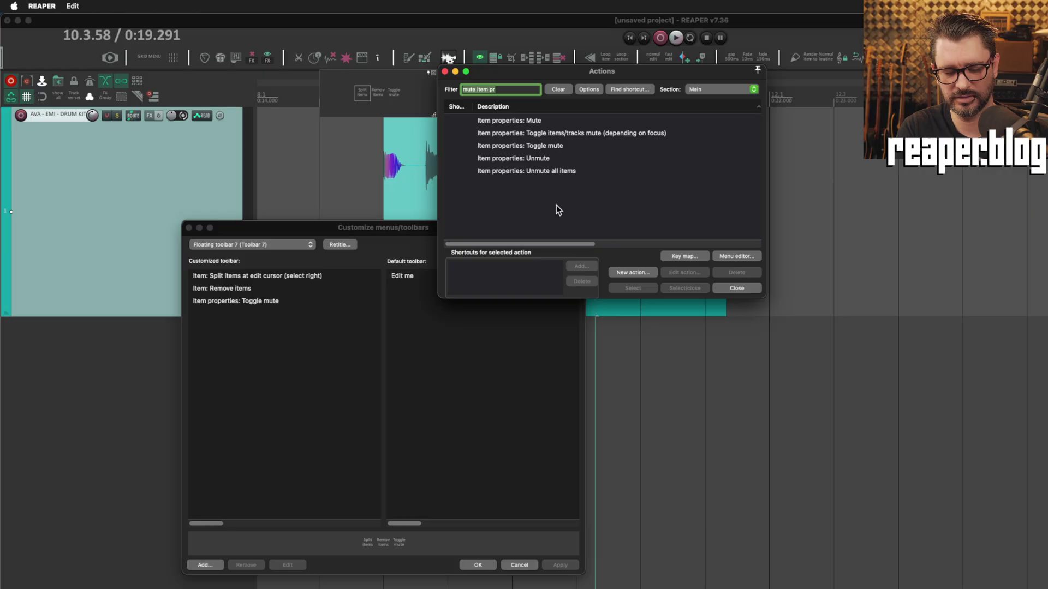
{"action": "type", "text": "glue item"}
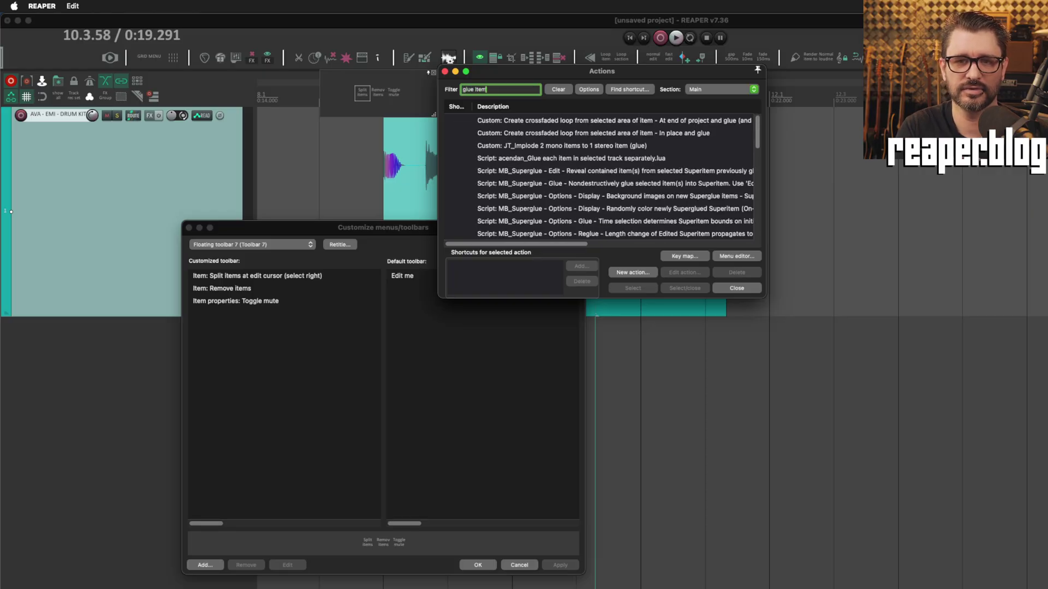
{"action": "scroll", "coordinate": [632, 200], "scroll_direction": "down", "scroll_amount": 10}
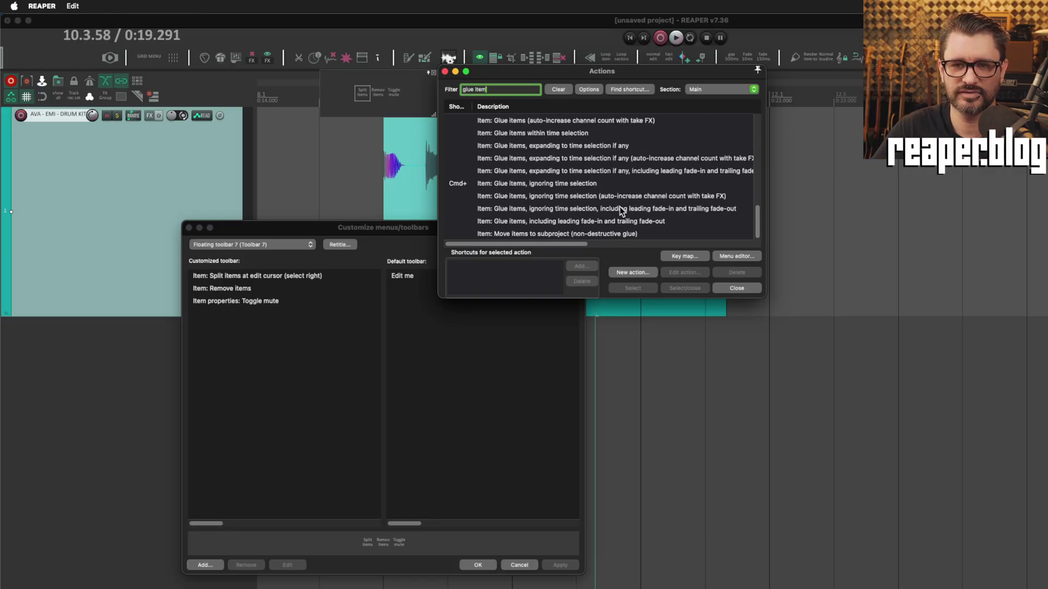
{"action": "scroll", "coordinate": [600, 223], "scroll_direction": "up", "scroll_amount": 2}
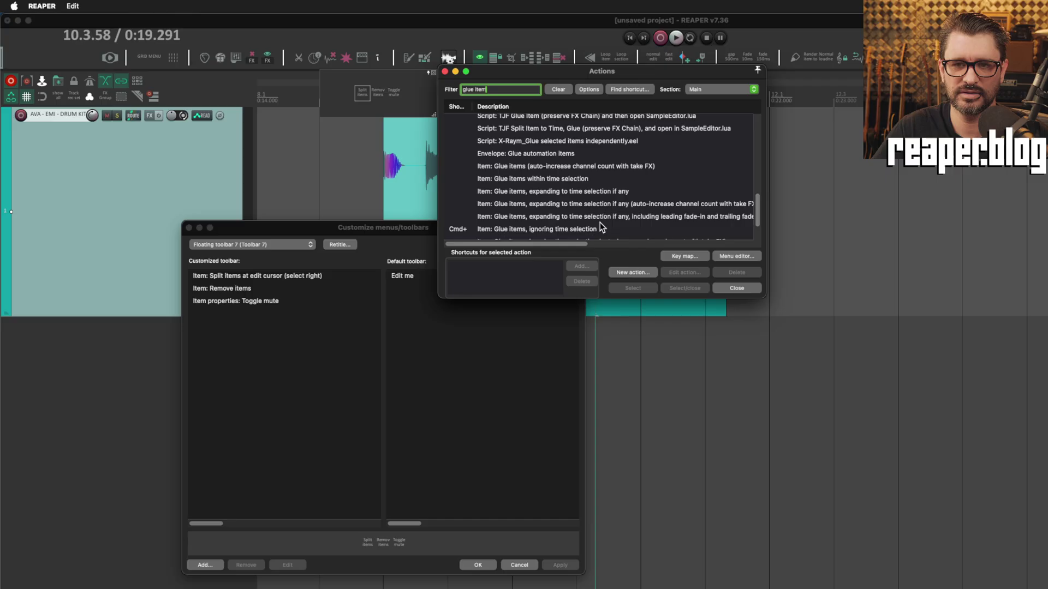
{"action": "scroll", "coordinate": [597, 218], "scroll_direction": "down", "scroll_amount": 2}
{"action": "left_click", "coordinate": [543, 183]}
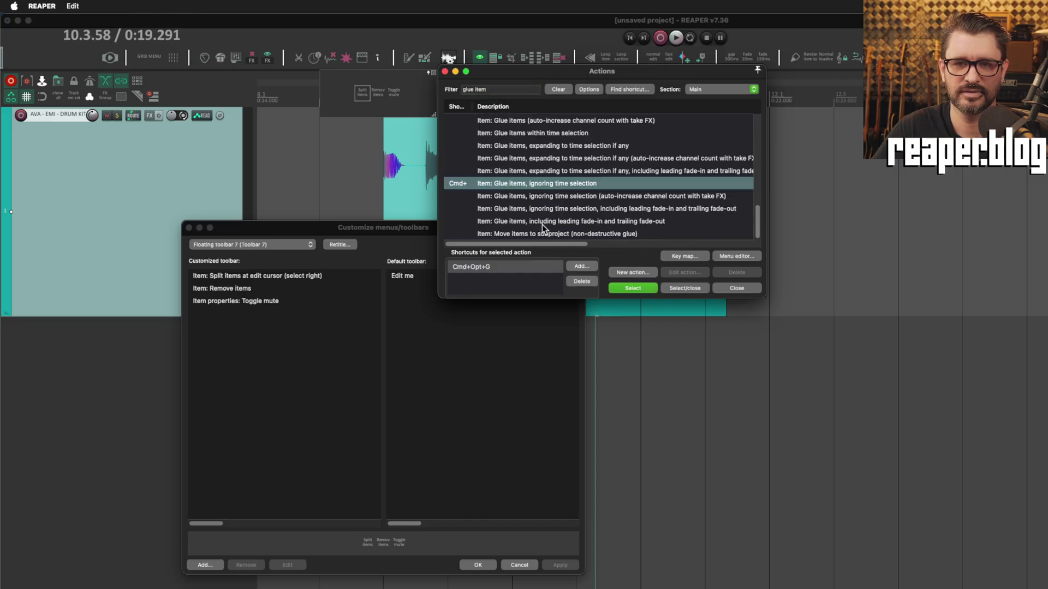
{"action": "left_click", "coordinate": [647, 287]}
{"action": "left_click", "coordinate": [742, 285]}
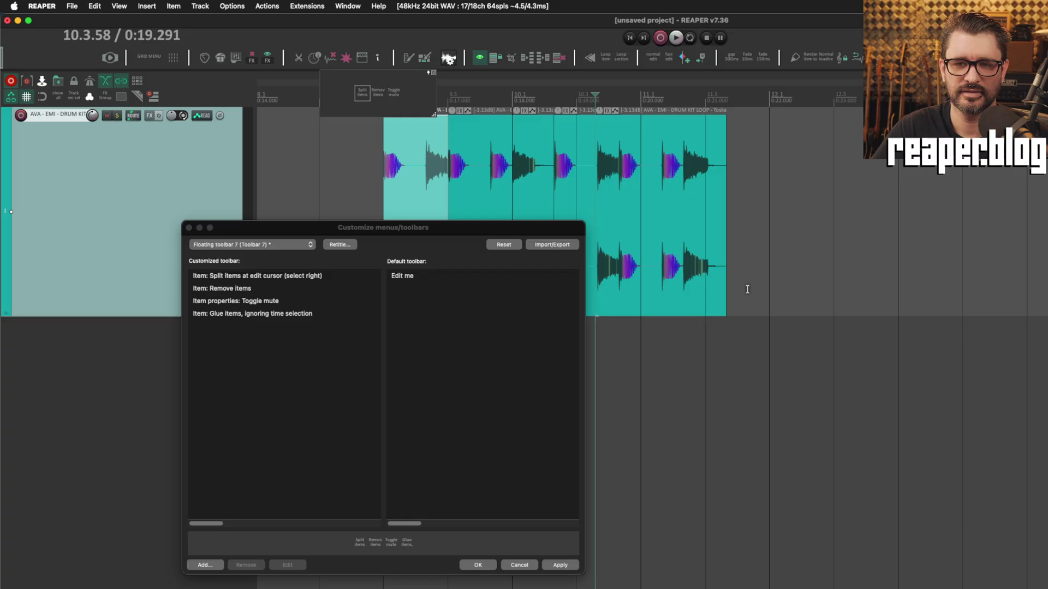
Copy two drum-loop pieces to the right of the loop and clear the selection.
{"action": "left_click", "coordinate": [578, 155]}
{"action": "left_click", "coordinate": [546, 159]}
{"action": "left_click", "coordinate": [573, 161], "text": "shift"}
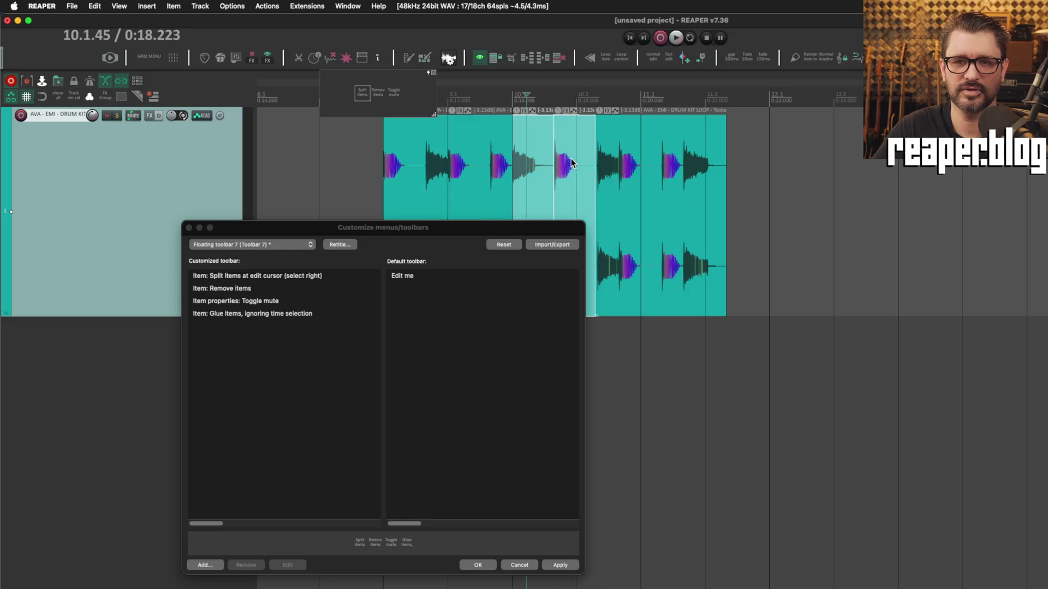
{"action": "left_click_drag", "start_coordinate": [528, 159], "coordinate": [846, 143]}
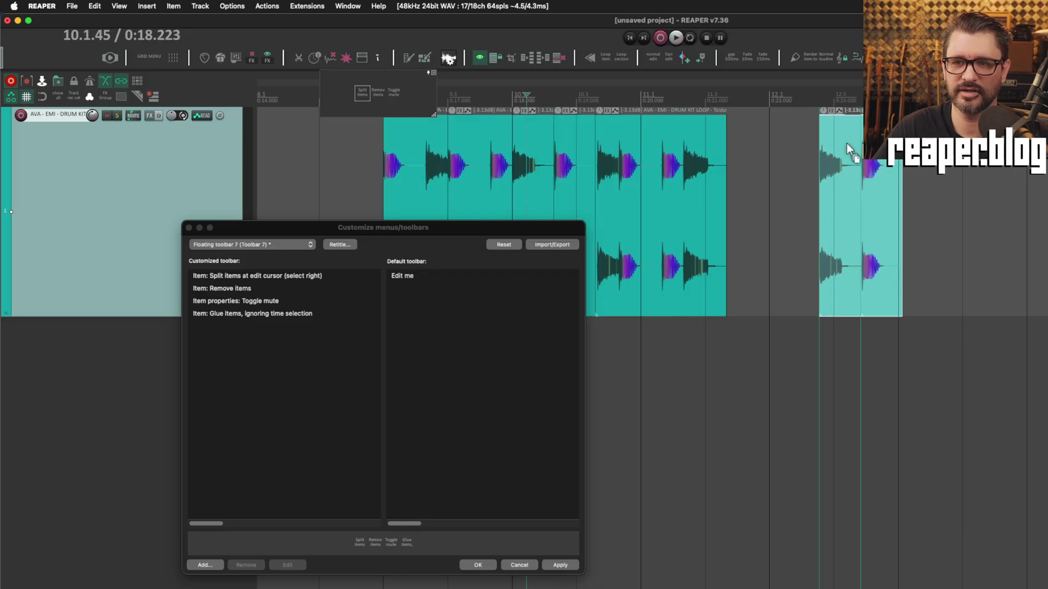
{"action": "left_click", "coordinate": [774, 162]}
{"action": "scroll", "coordinate": [775, 164], "scroll_direction": "right", "scroll_amount": 5}
{"action": "left_click", "coordinate": [608, 136]}
{"action": "left_click", "coordinate": [658, 141], "text": "shift"}
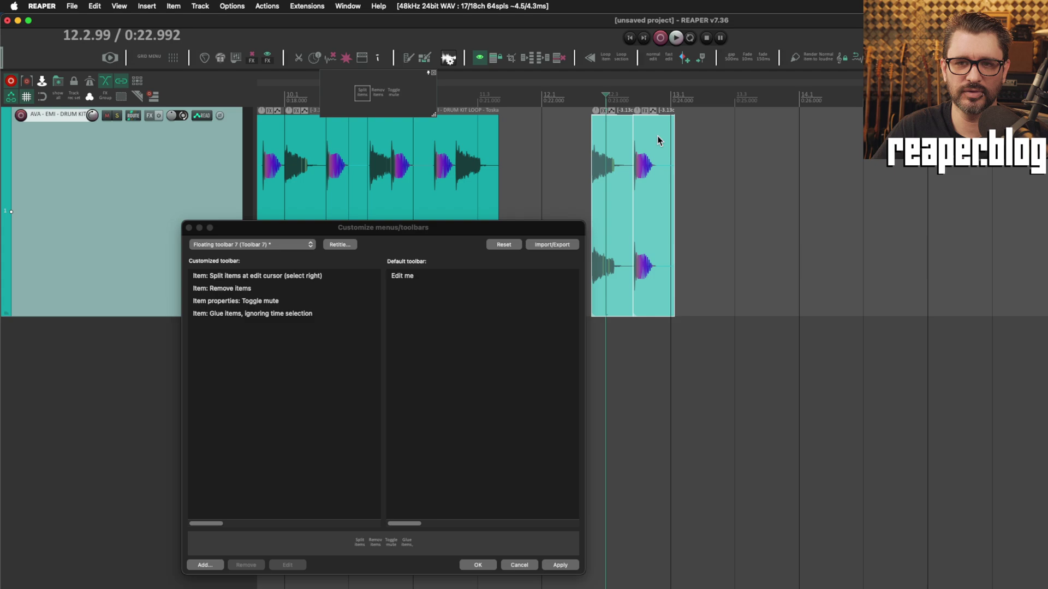
{"action": "left_click", "coordinate": [596, 181]}
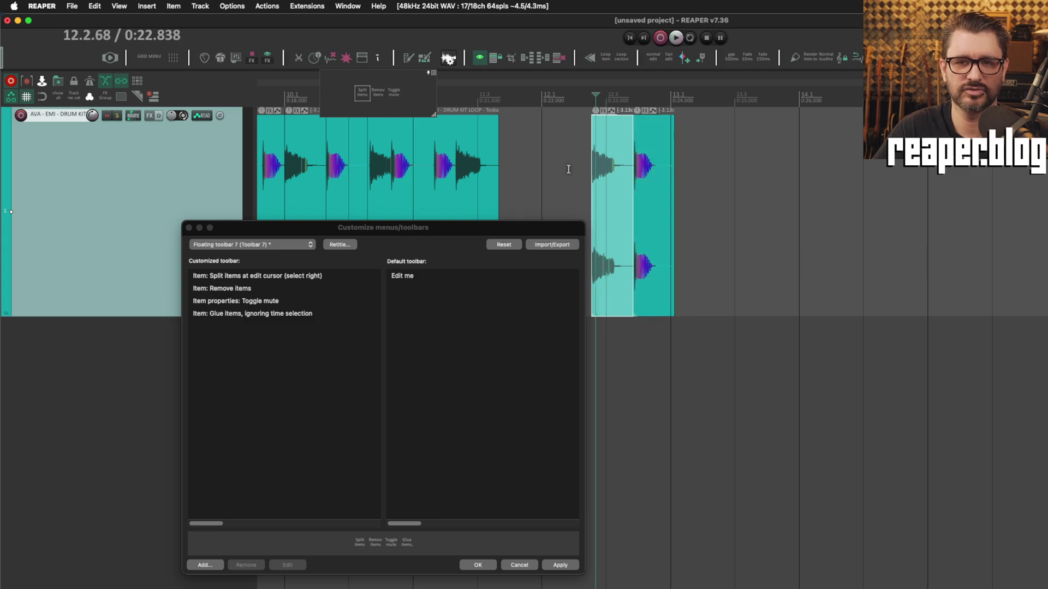
{"action": "left_click", "coordinate": [569, 183]}
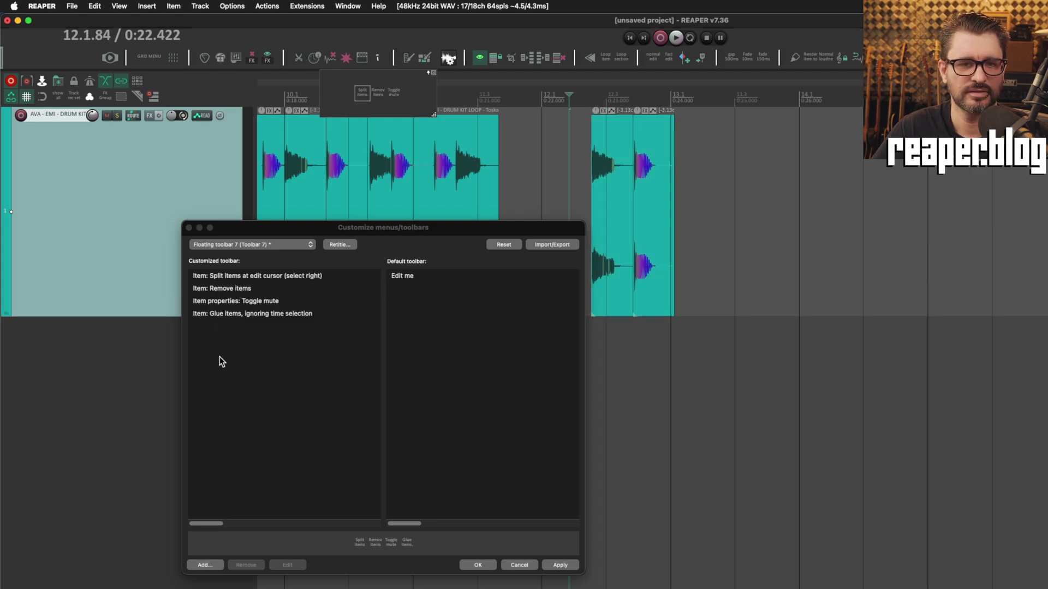
Apply the Glue button to Toolbar 7, then glue two drum parts twice, undoing each time.
{"action": "left_click", "coordinate": [255, 314]}
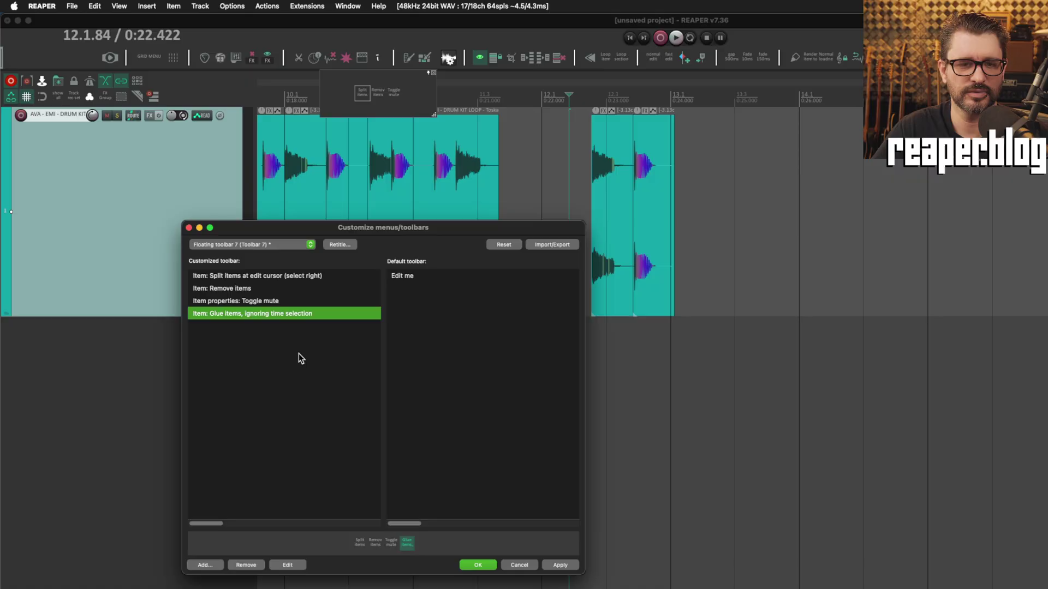
{"action": "left_click", "coordinate": [569, 568]}
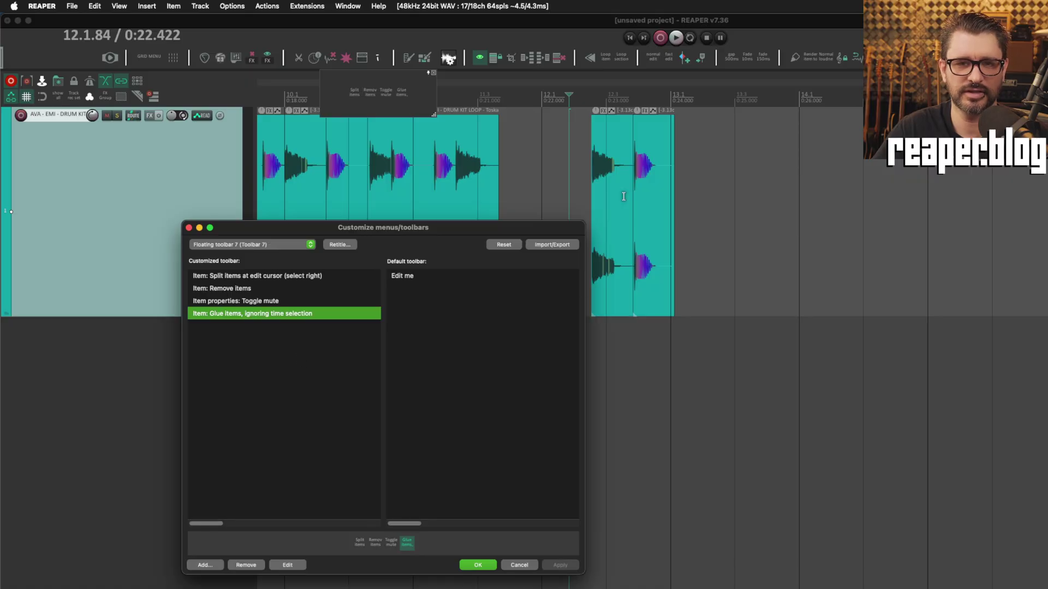
{"action": "left_click", "coordinate": [633, 195]}
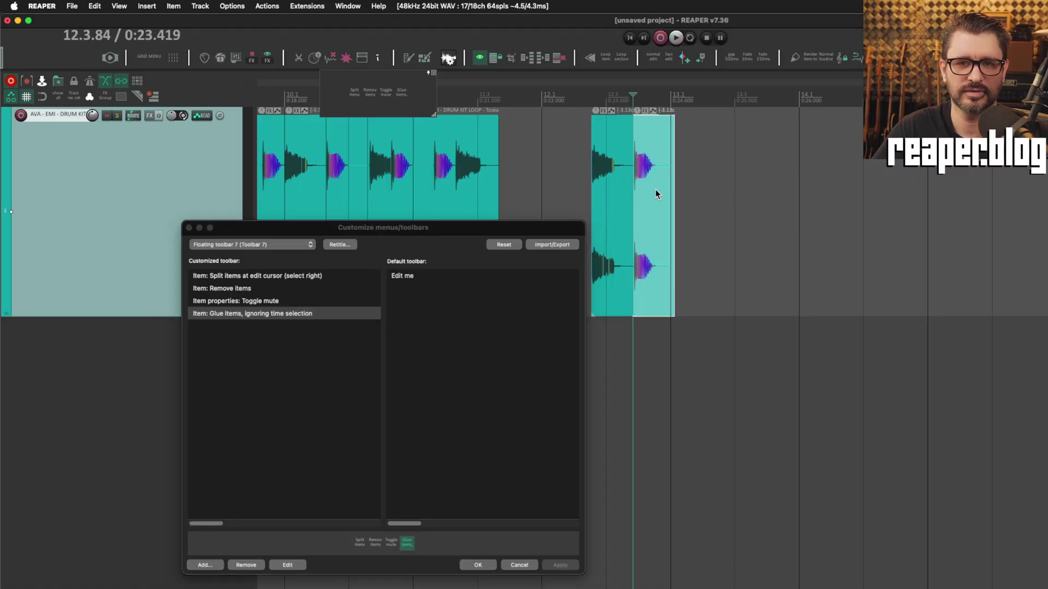
{"action": "left_click", "coordinate": [610, 158]}
{"action": "left_click", "coordinate": [647, 172], "text": "shift"}
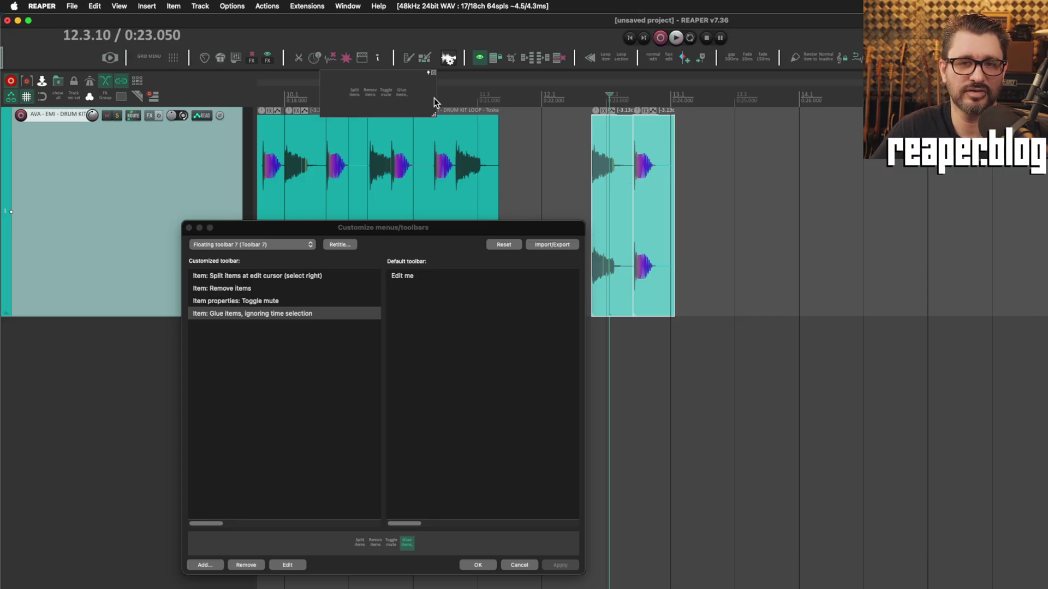
{"action": "left_click", "coordinate": [404, 93]}
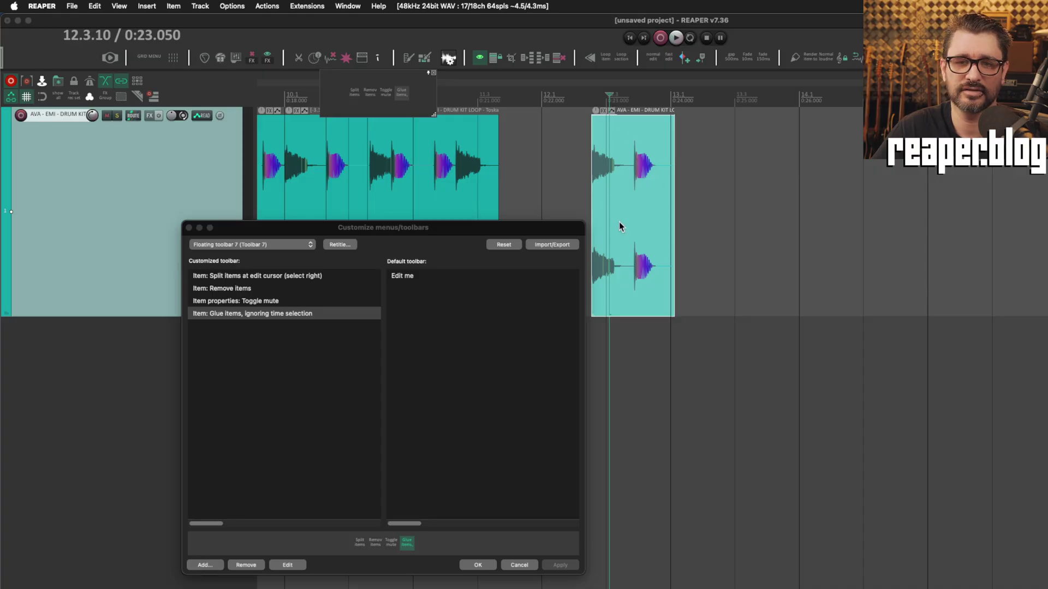
{"action": "left_click", "coordinate": [586, 172]}
{"action": "key", "text": "super+z"}
{"action": "key", "text": "super+z"}
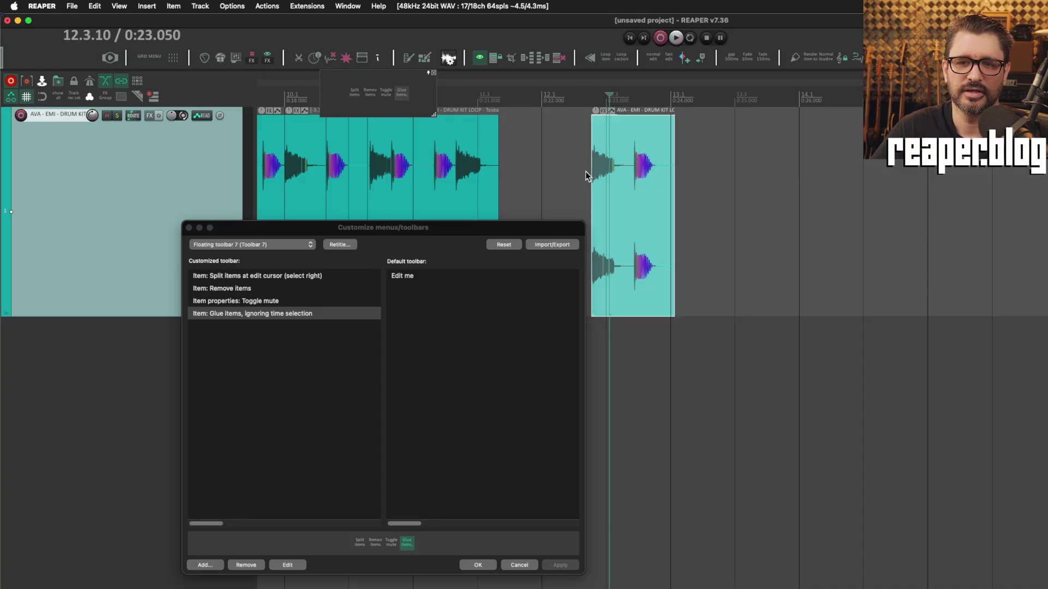
{"action": "left_click", "coordinate": [646, 192], "text": "shift"}
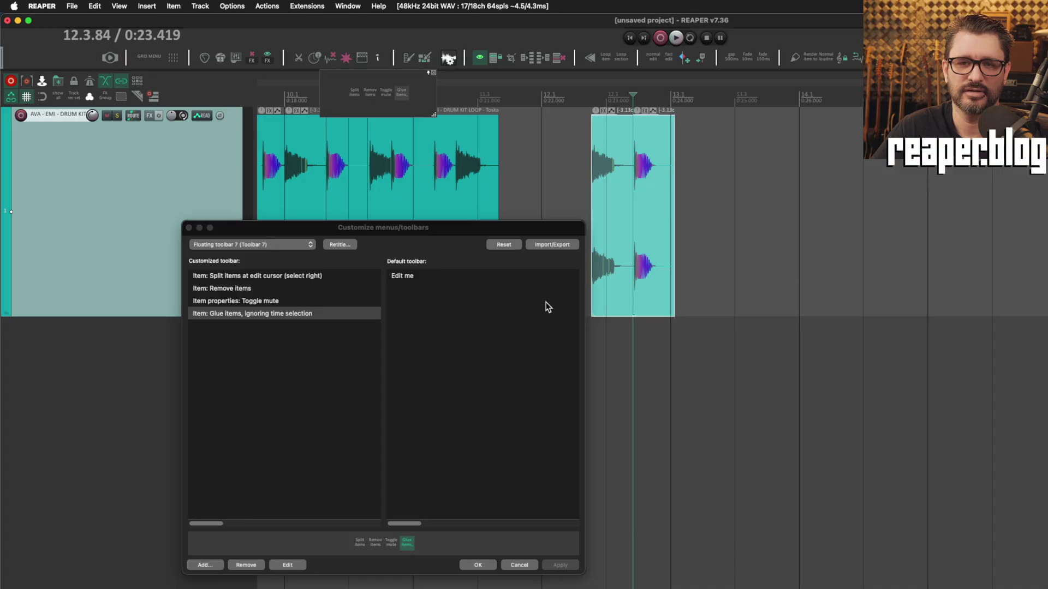
{"action": "left_click", "coordinate": [402, 93]}
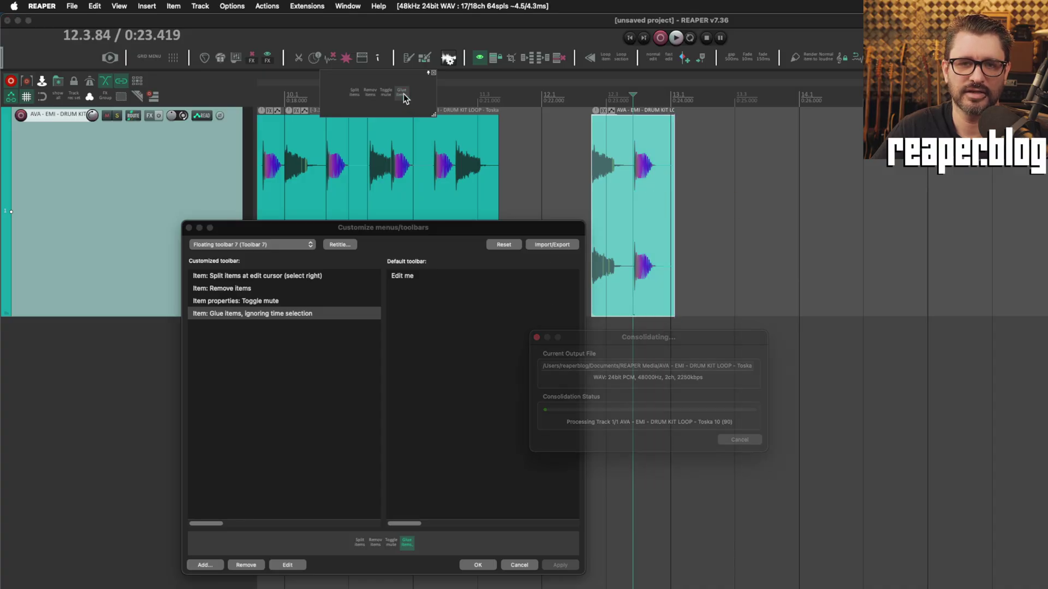
{"action": "left_click", "coordinate": [541, 170]}
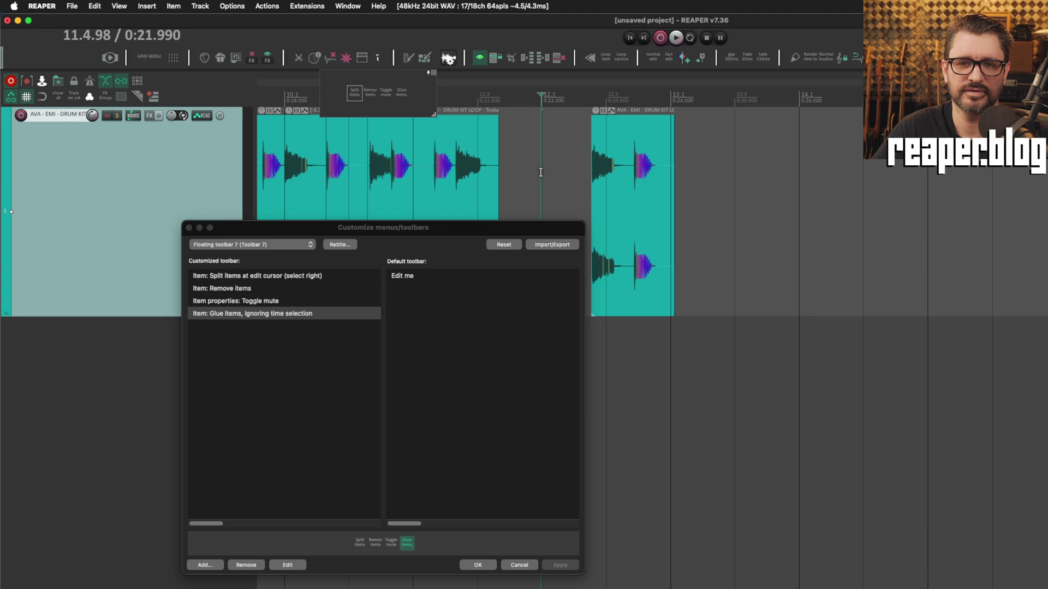
{"action": "key", "text": "super+z"}
{"action": "key", "text": "super+z"}
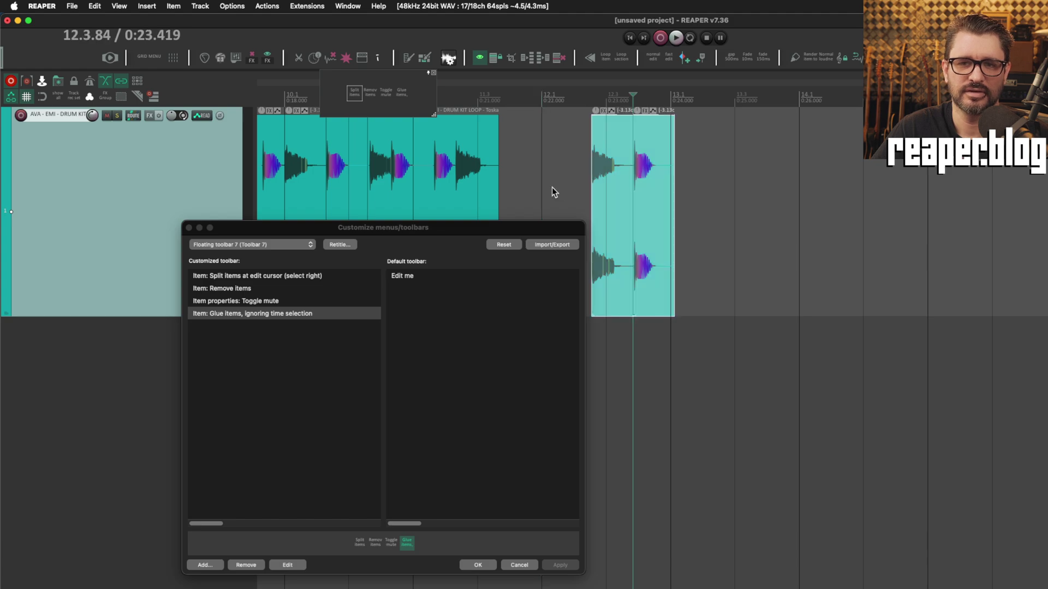
Move the right drum part to about 0:25, then test moving and trimming parts with undo.
{"action": "left_click", "coordinate": [700, 189]}
{"action": "left_click_drag", "start_coordinate": [663, 190], "coordinate": [778, 189]}
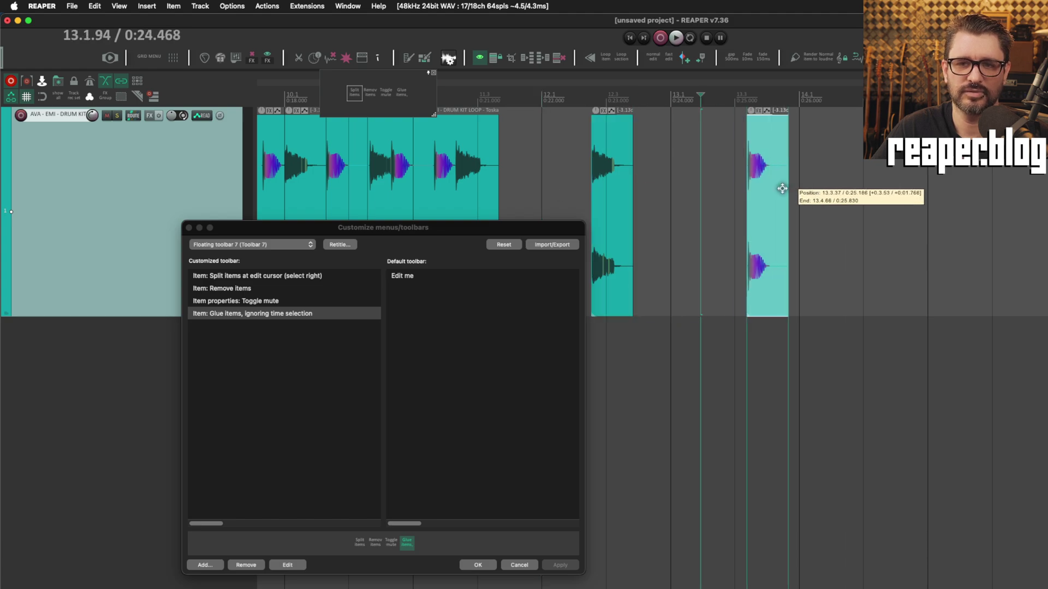
{"action": "left_click", "coordinate": [407, 94]}
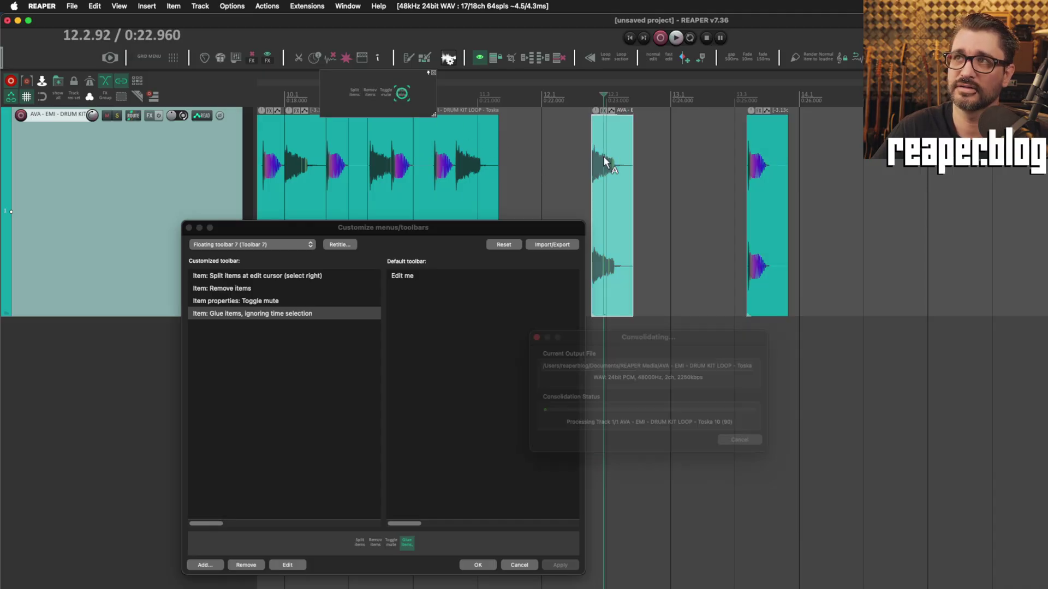
{"action": "left_click", "coordinate": [422, 99]}
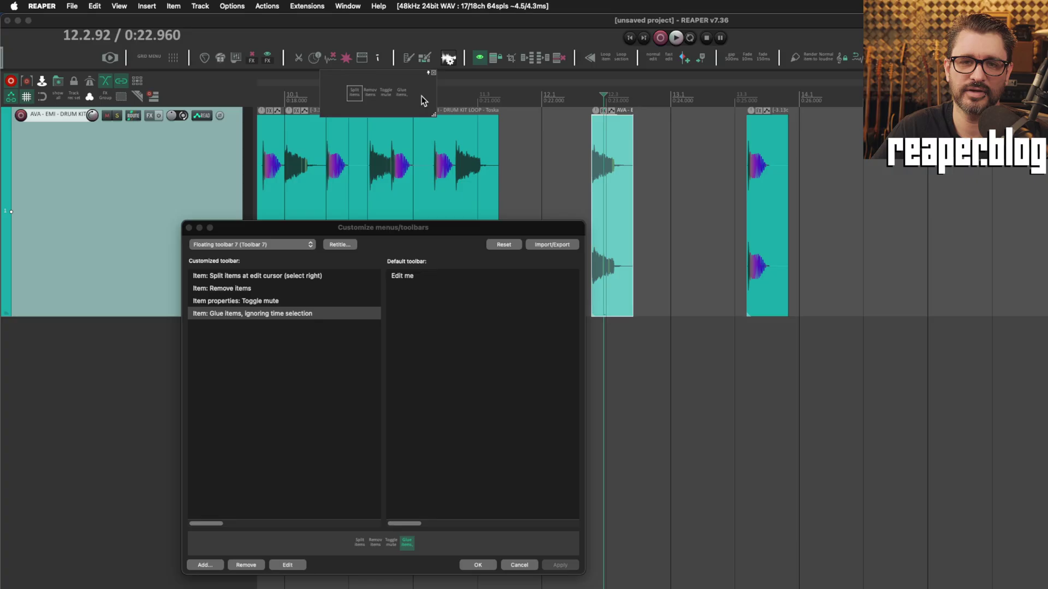
{"action": "left_click", "coordinate": [616, 167]}
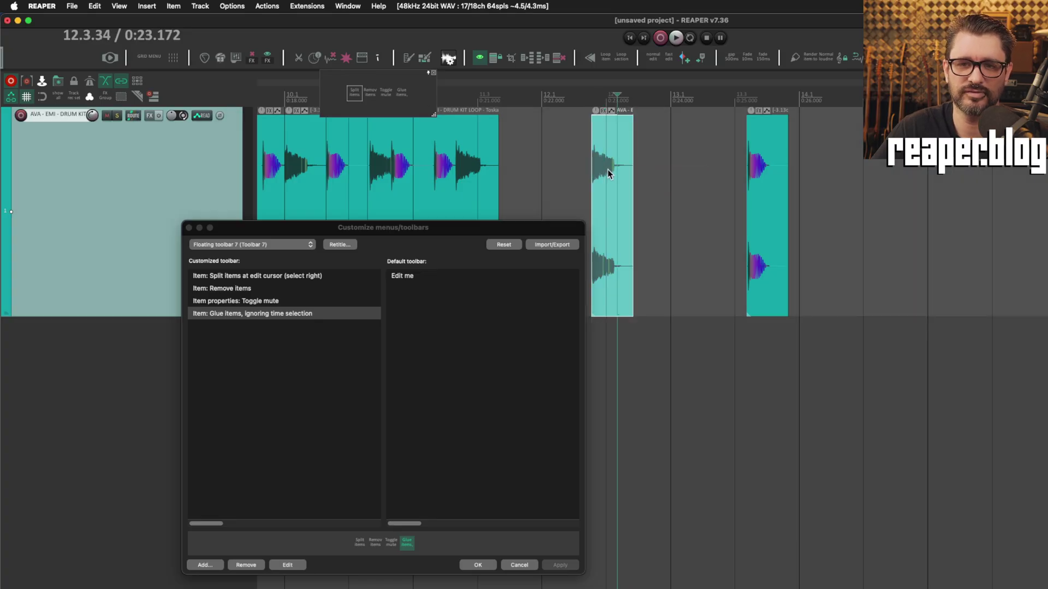
{"action": "left_click_drag", "start_coordinate": [608, 169], "coordinate": [526, 180]}
{"action": "key", "text": "super+z"}
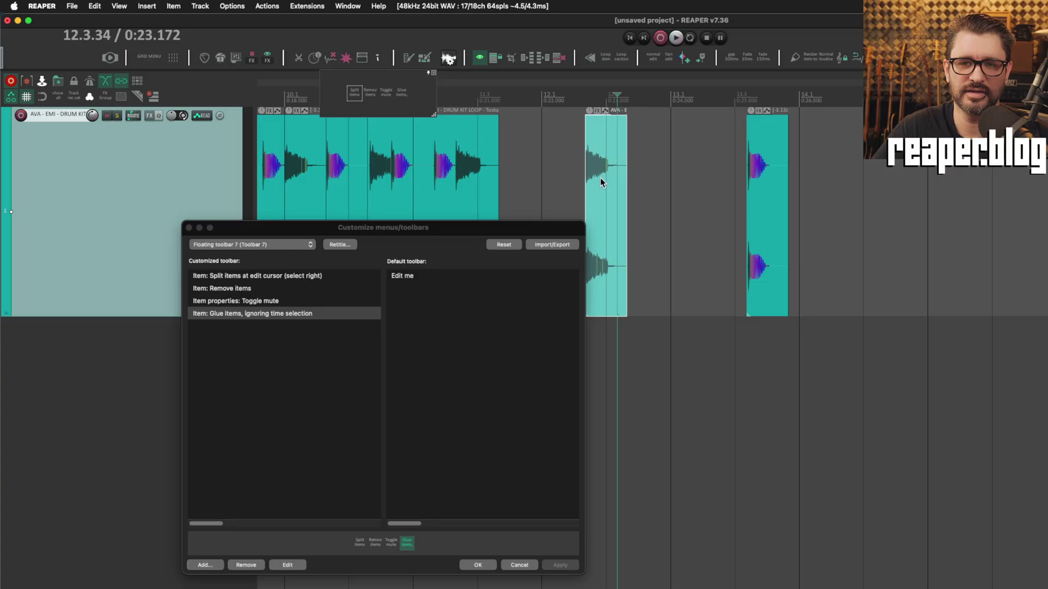
{"action": "left_click_drag", "start_coordinate": [750, 210], "coordinate": [664, 216]}
{"action": "key", "text": "super+z"}
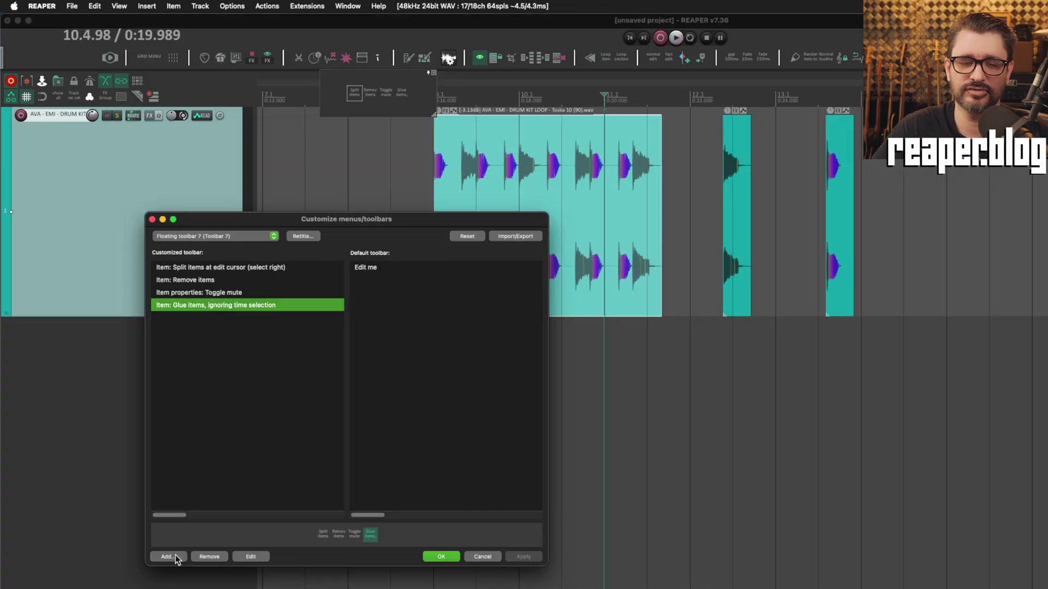
Add Item properties: Display item time ruler after Glue items on Floating toolbar 7 and apply.
{"action": "left_click", "coordinate": [169, 557]}
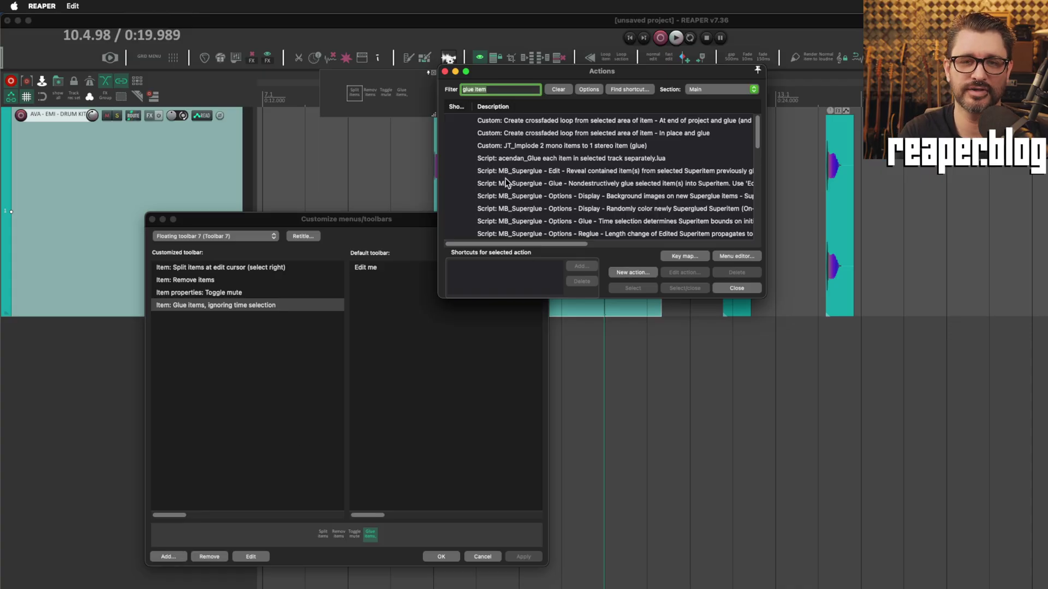
{"action": "type", "text": "item"}
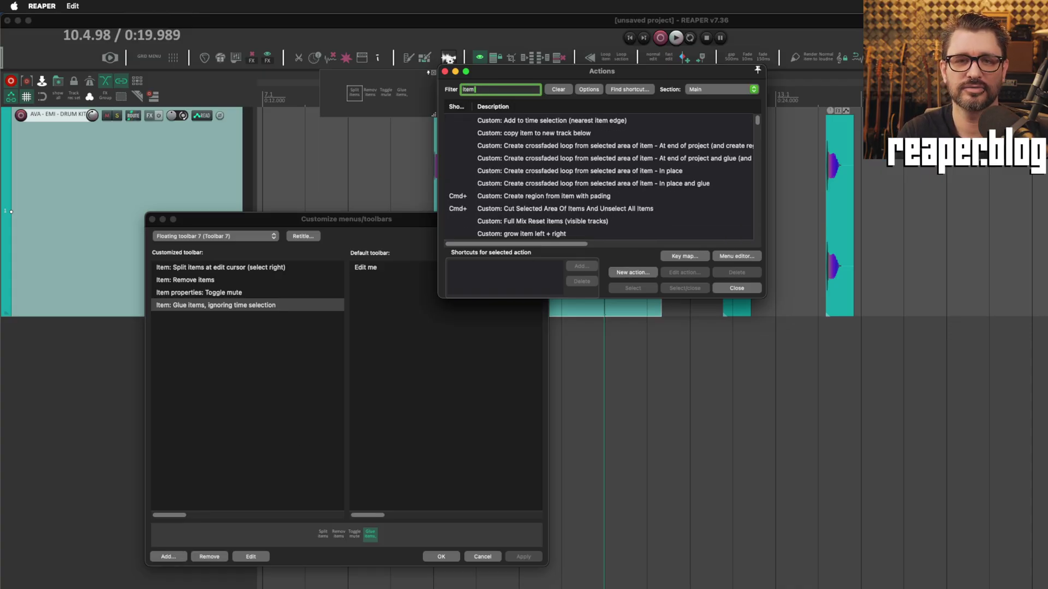
{"action": "type", "text": " ruler"}
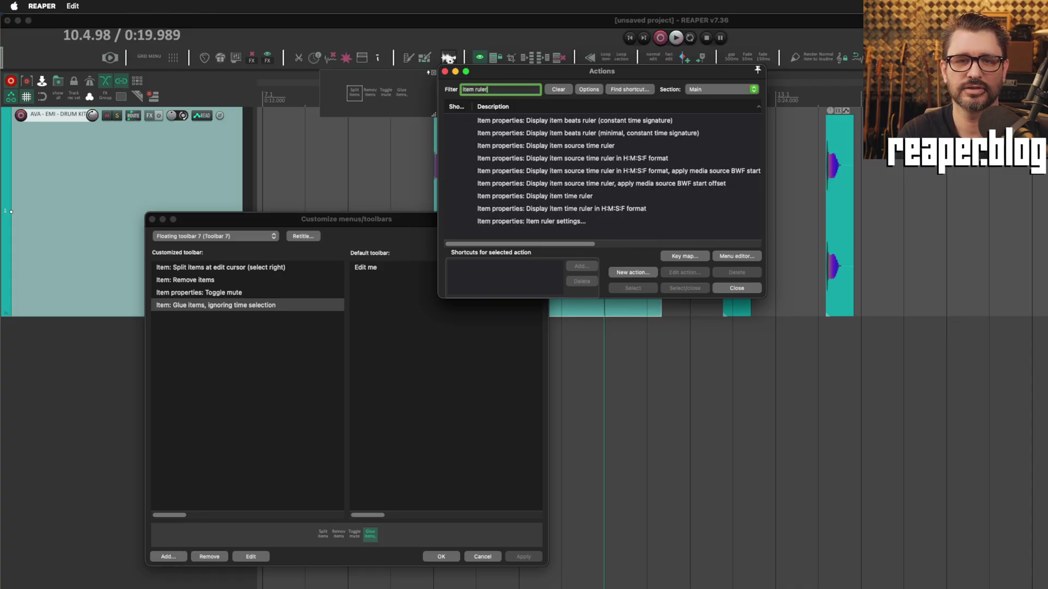
{"action": "left_click", "coordinate": [579, 146]}
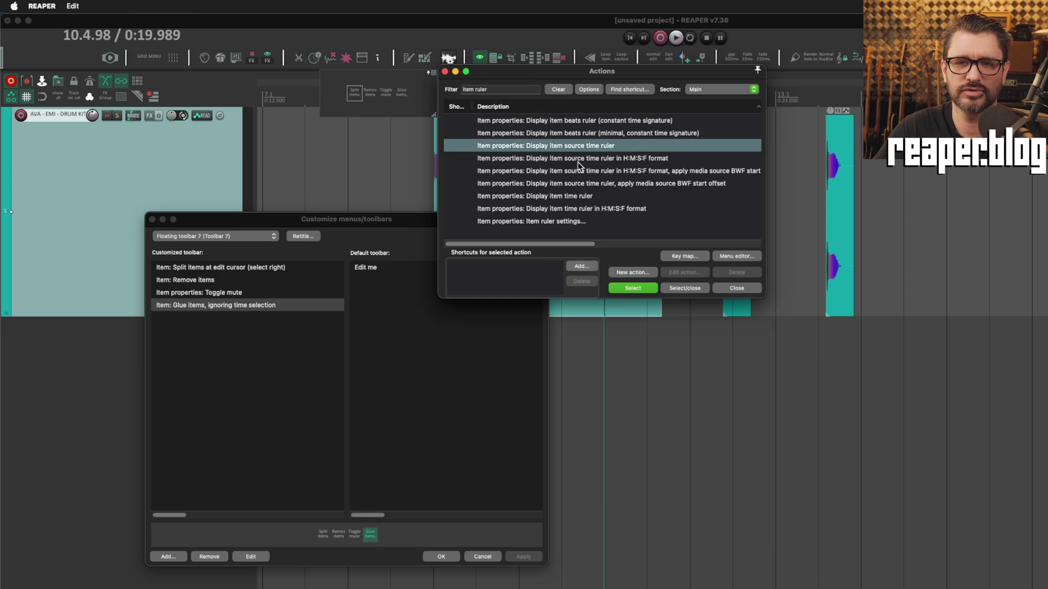
{"action": "left_click", "coordinate": [580, 198]}
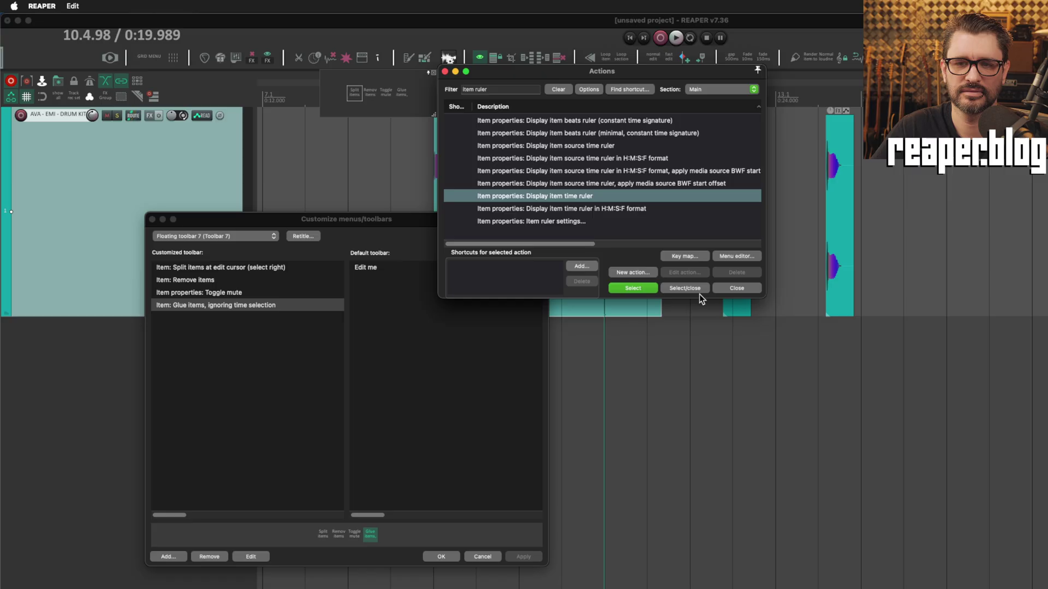
{"action": "left_click", "coordinate": [684, 289]}
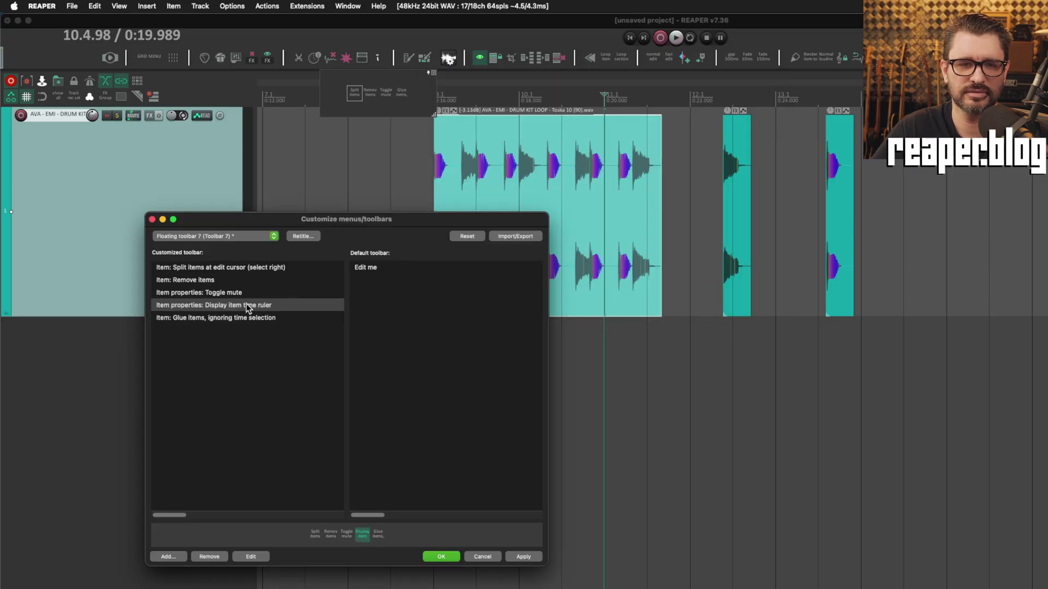
{"action": "left_click_drag", "start_coordinate": [246, 307], "coordinate": [251, 336]}
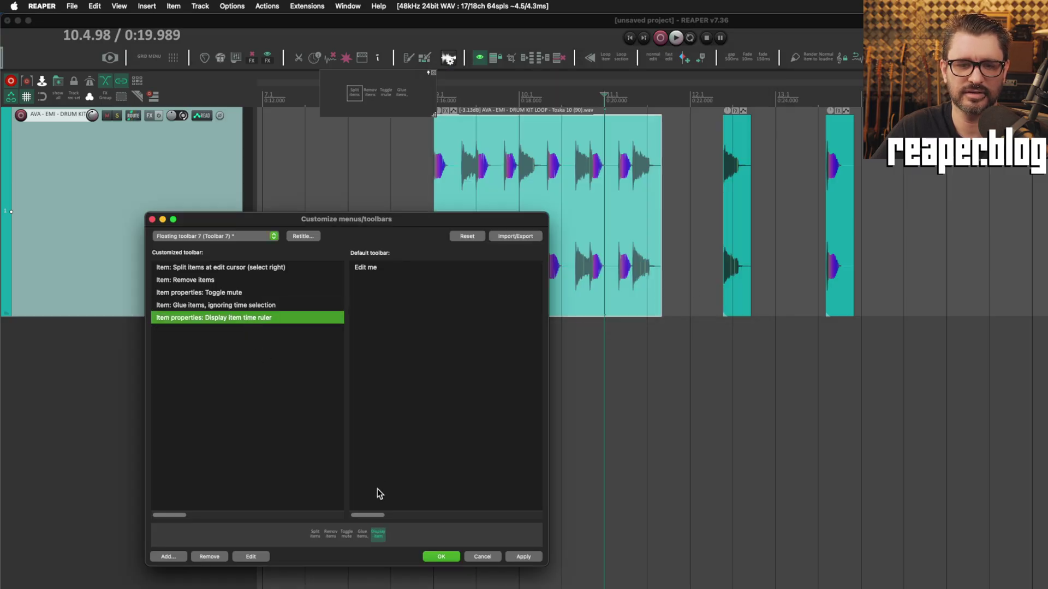
{"action": "left_click", "coordinate": [519, 557]}
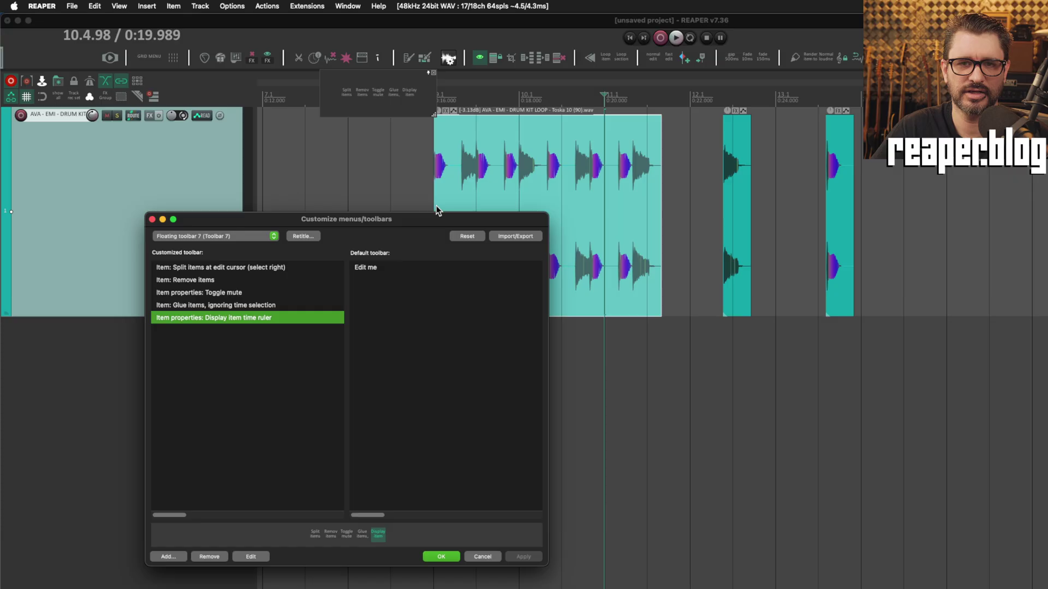
{"action": "left_click", "coordinate": [440, 112]}
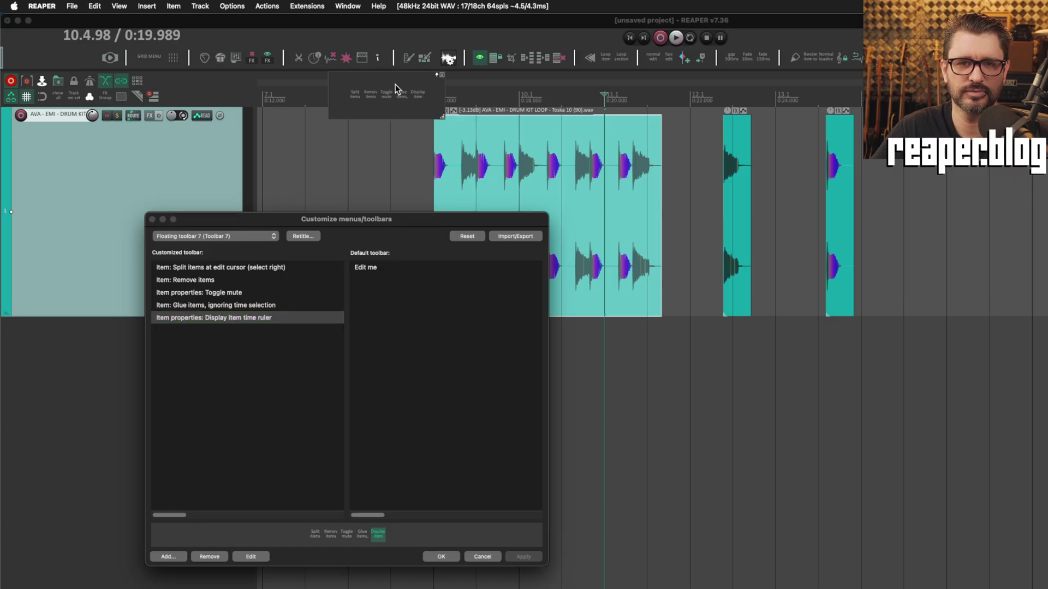
Select the drum items to check the item ruler, then centre the customization dialog.
{"action": "left_click_drag", "start_coordinate": [417, 220], "coordinate": [228, 212]}
{"action": "left_click", "coordinate": [467, 245]}
{"action": "left_click", "coordinate": [742, 233]}
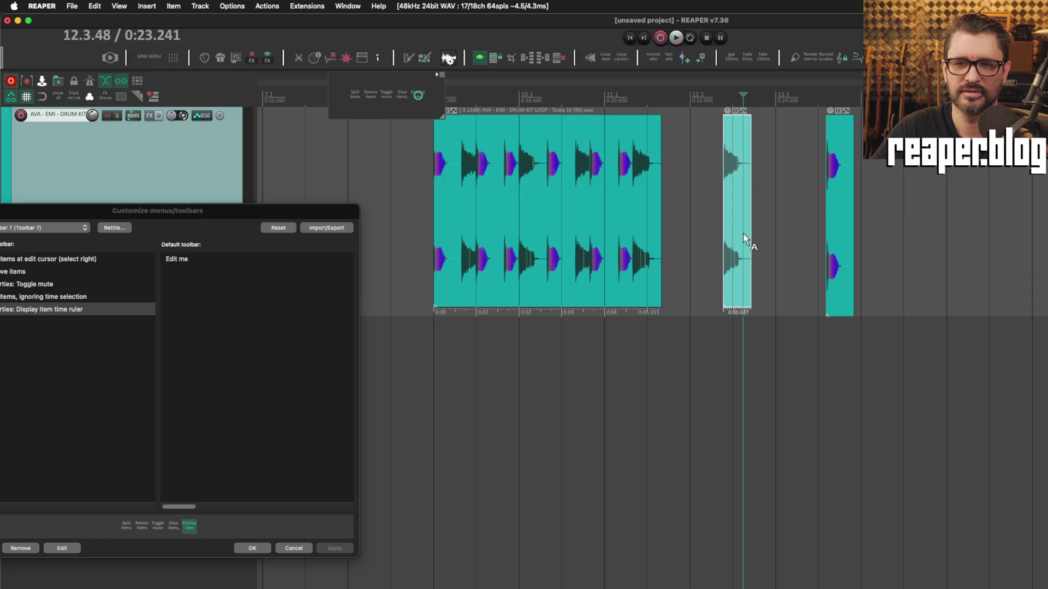
{"action": "left_click", "coordinate": [713, 260]}
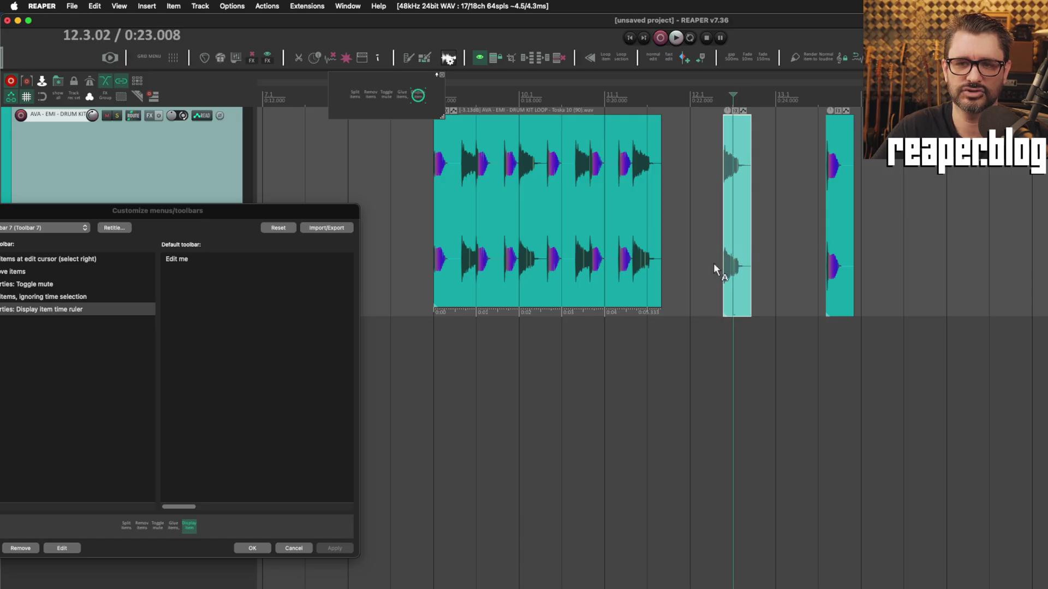
{"action": "left_click", "coordinate": [738, 266]}
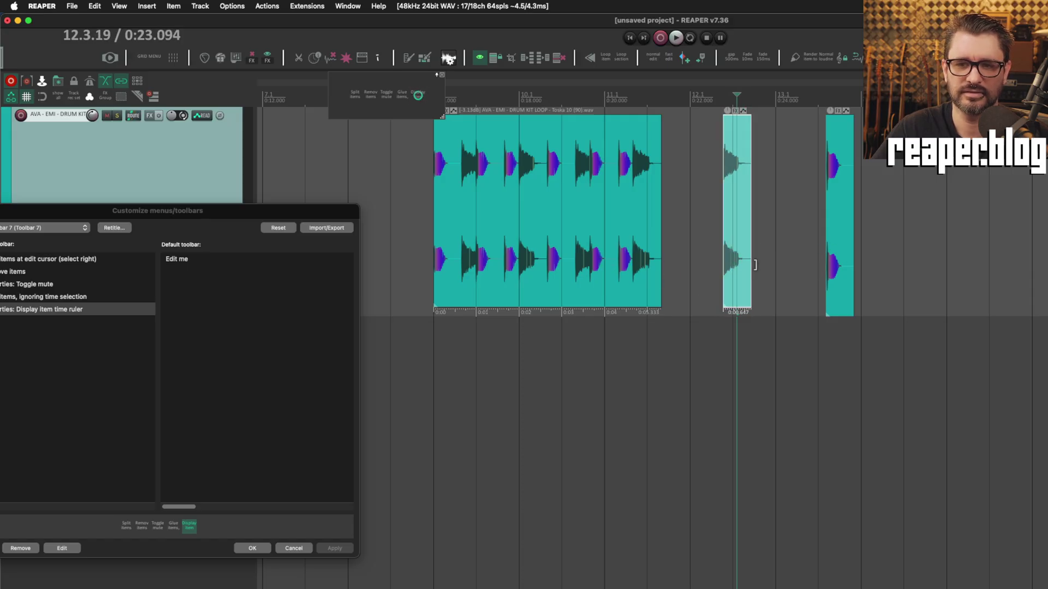
{"action": "left_click", "coordinate": [844, 264]}
{"action": "left_click", "coordinate": [625, 218]}
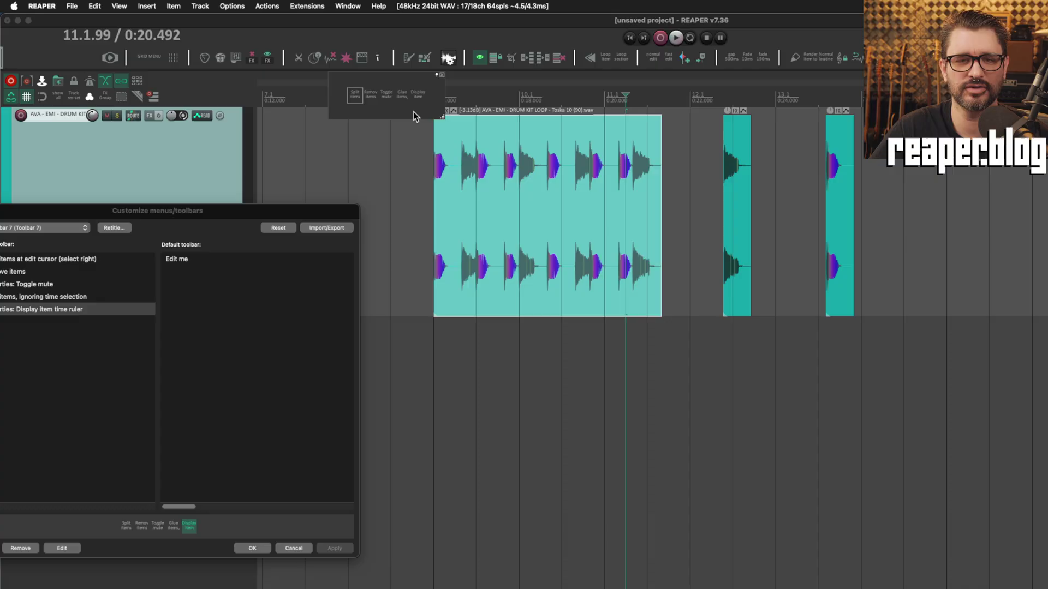
{"action": "left_click_drag", "start_coordinate": [354, 208], "coordinate": [490, 195]}
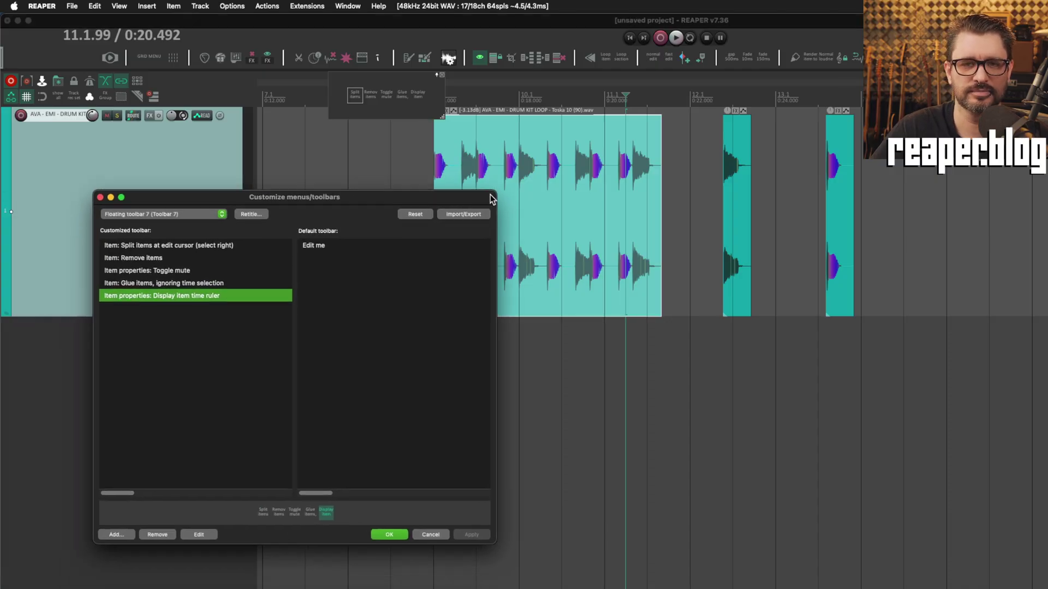
Add Fade items in to cursor (F) and Fade items out from cursor (G) using shortcut search.
{"action": "left_click", "coordinate": [115, 532]}
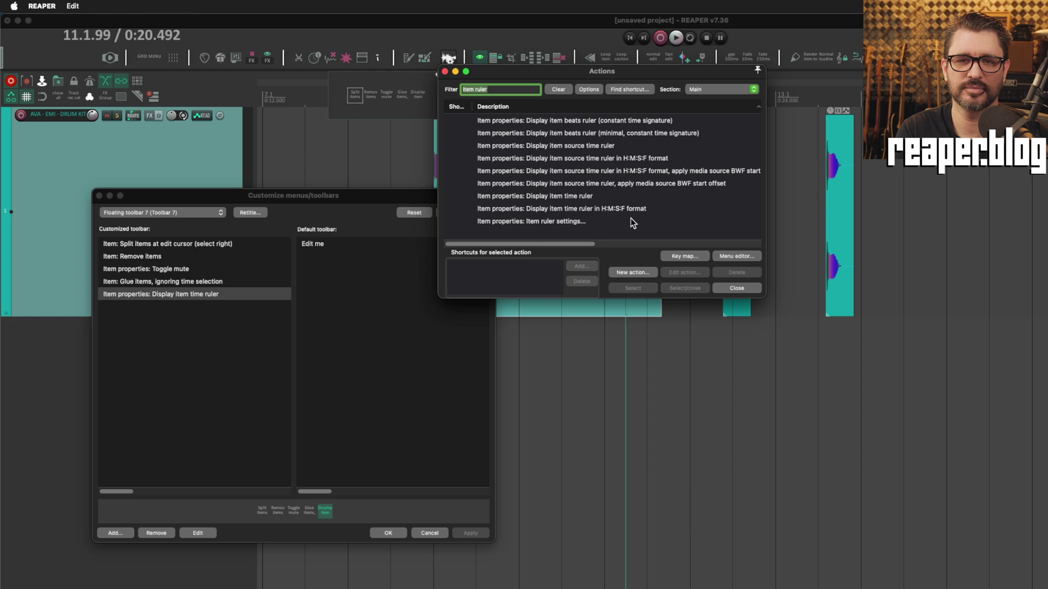
{"action": "type", "text": "fade item in"}
{"action": "left_click", "coordinate": [634, 89]}
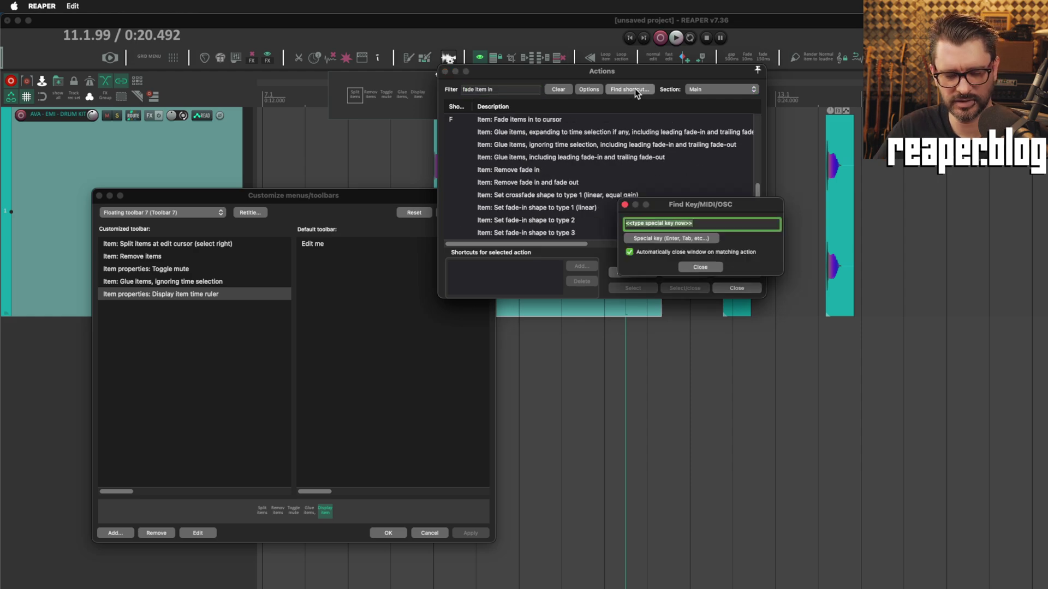
{"action": "key", "text": "f"}
{"action": "left_click", "coordinate": [562, 121]}
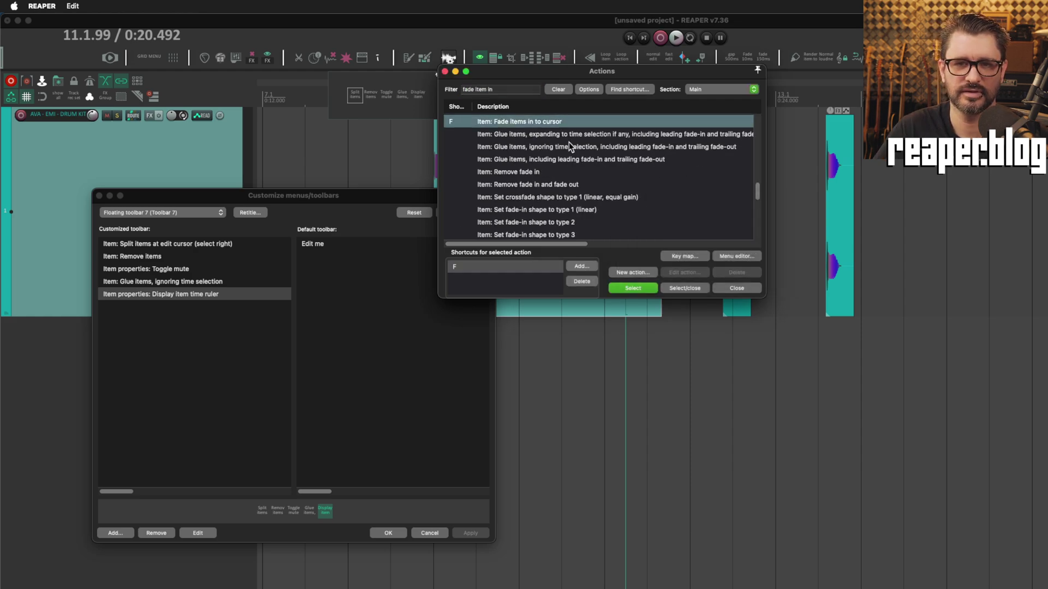
{"action": "scroll", "coordinate": [569, 142], "scroll_direction": "up", "scroll_amount": 2}
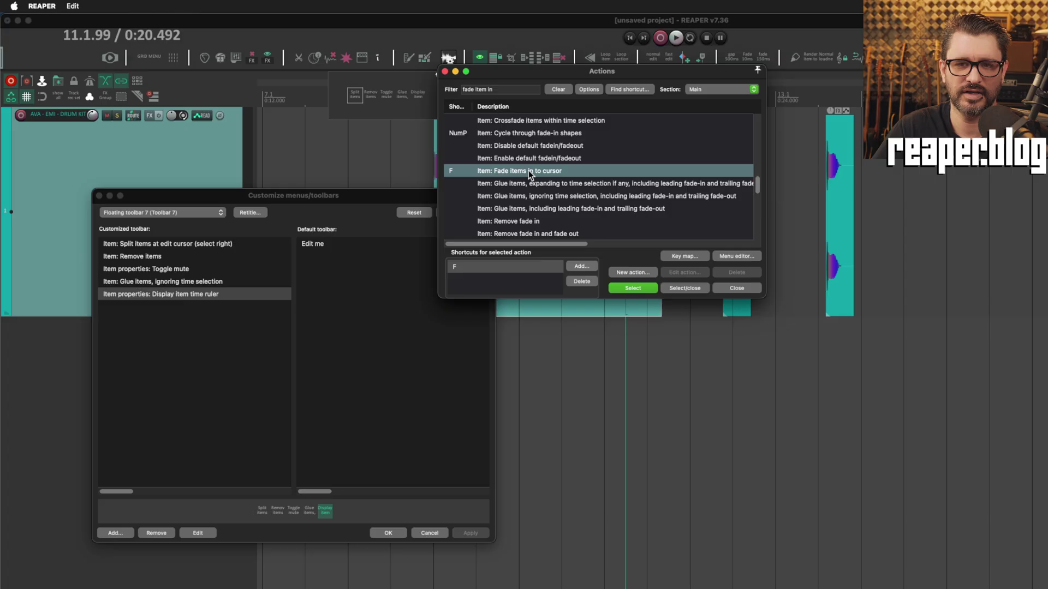
{"action": "left_click", "coordinate": [643, 287]}
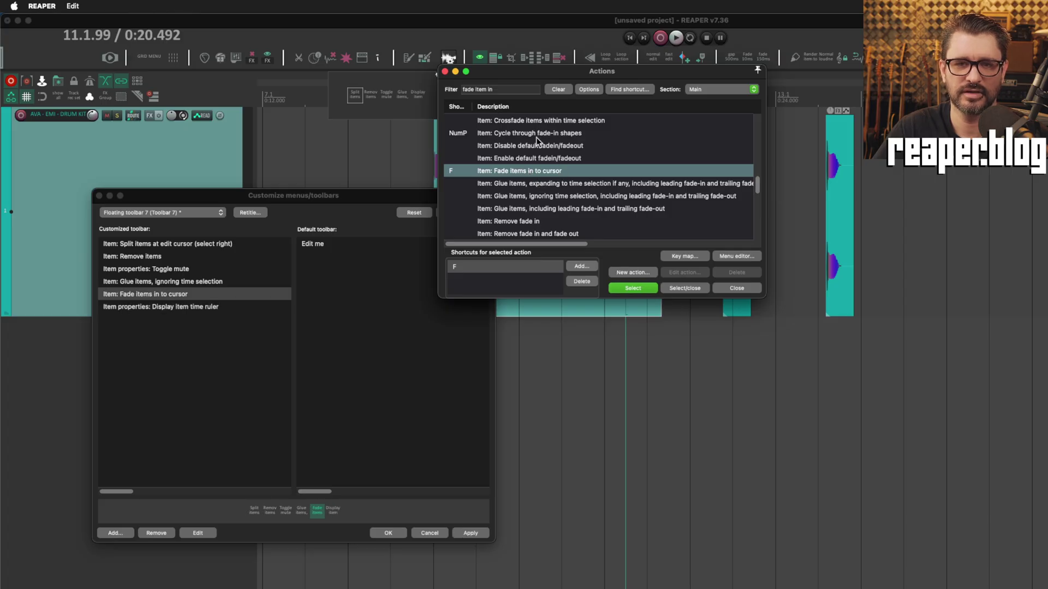
{"action": "left_click", "coordinate": [647, 90]}
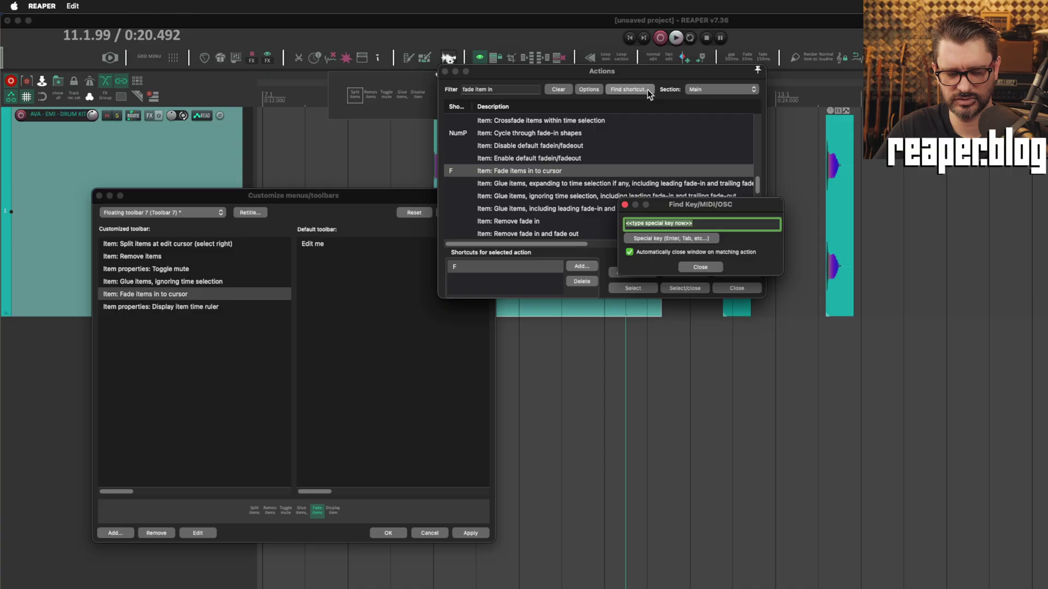
{"action": "key", "text": "g"}
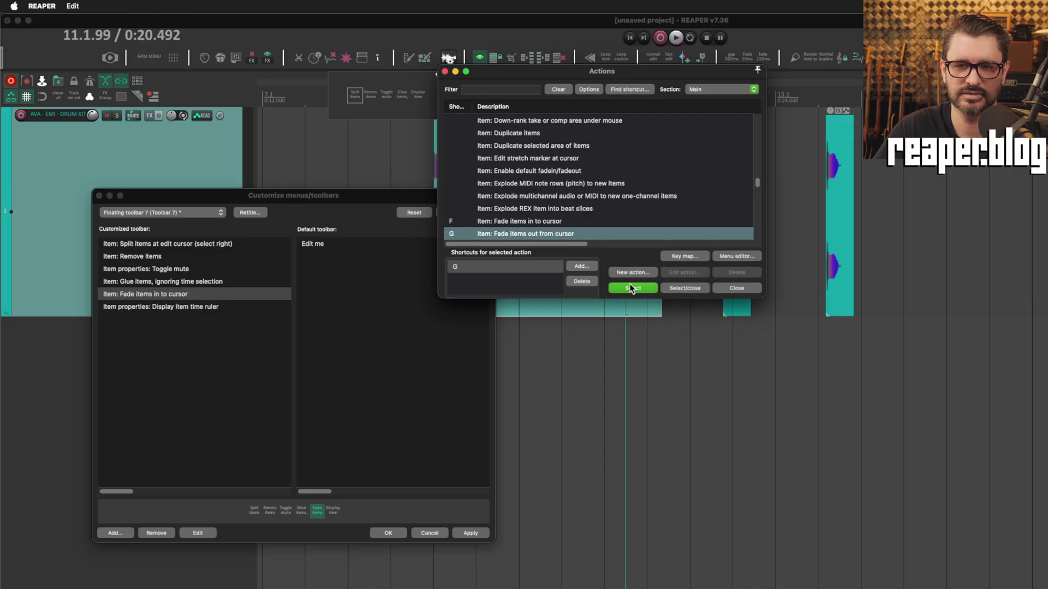
{"action": "left_click", "coordinate": [692, 288]}
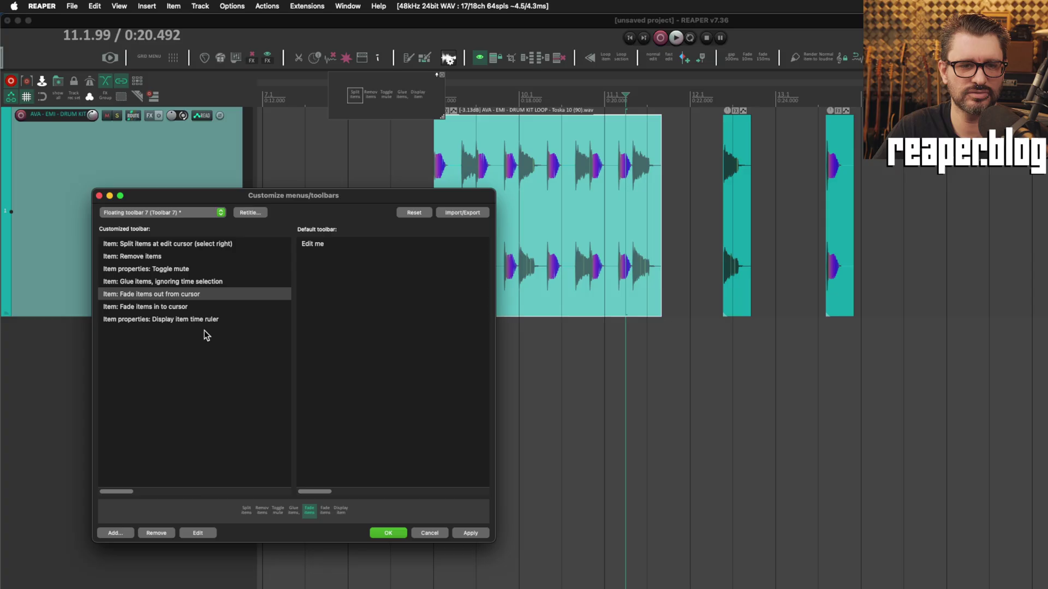
Apply the fade buttons, try a fade-out, place fade-out after fade-in, and confirm with OK.
{"action": "left_click", "coordinate": [471, 533]}
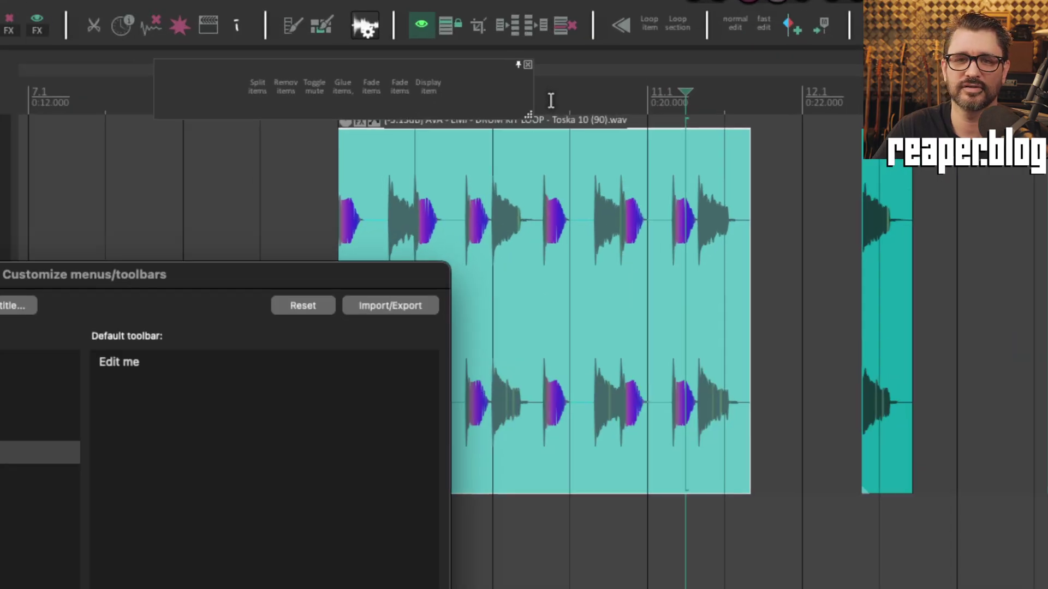
{"action": "left_click", "coordinate": [374, 91]}
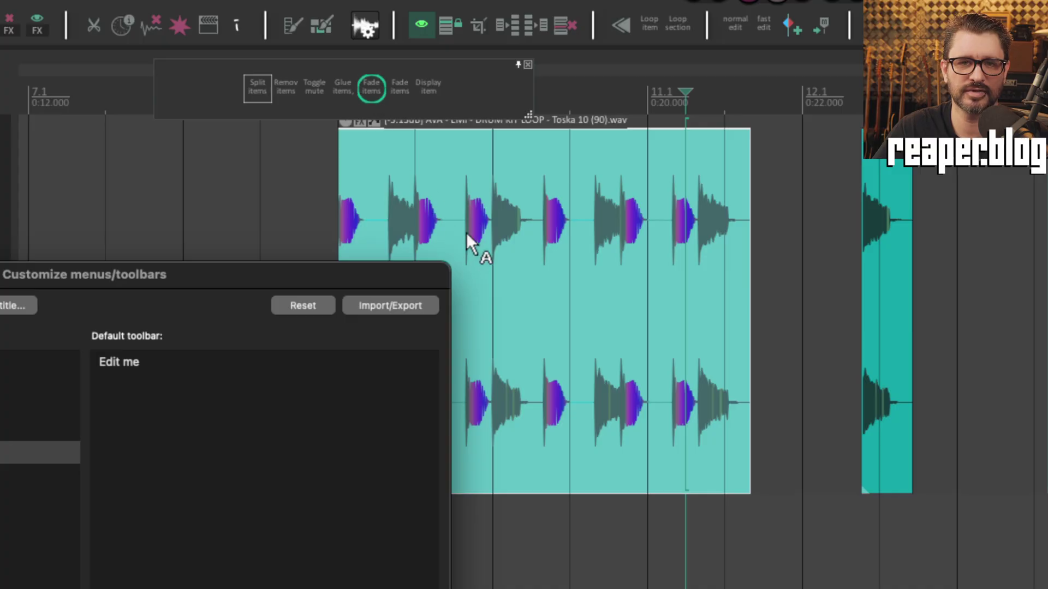
{"action": "left_click", "coordinate": [385, 169]}
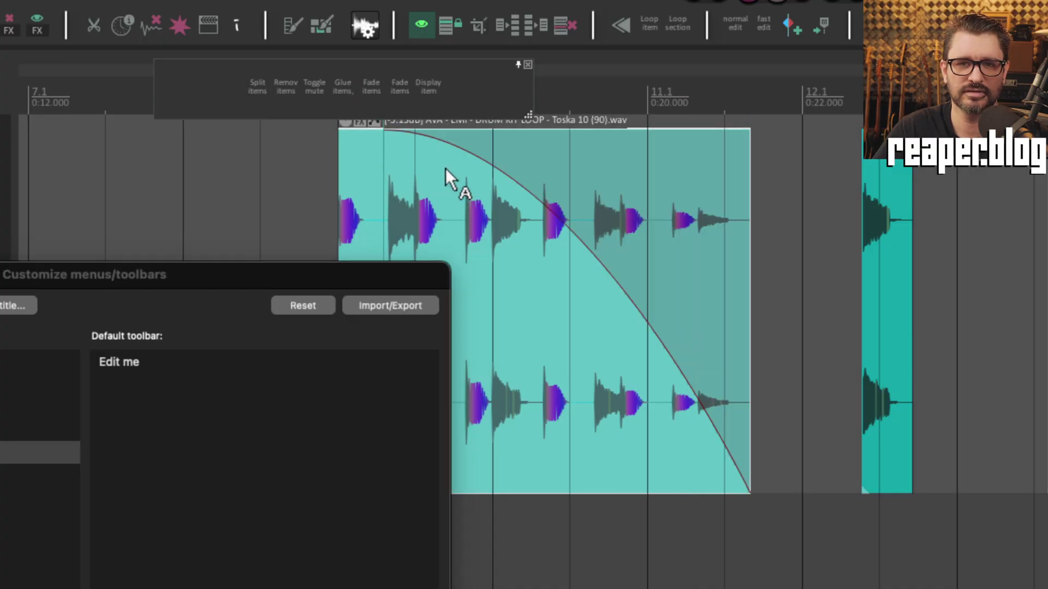
{"action": "left_click", "coordinate": [627, 163]}
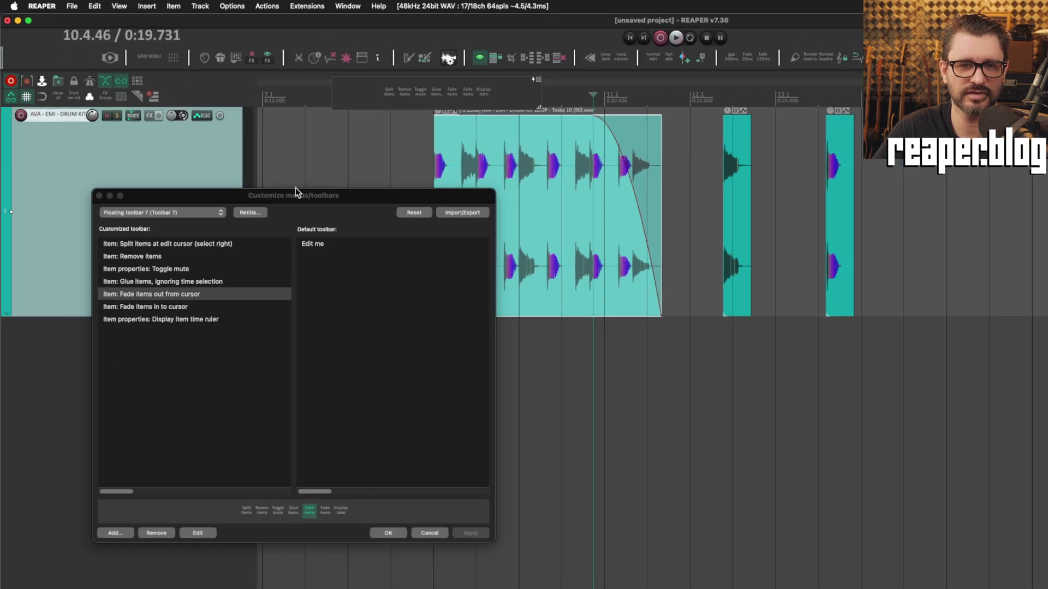
{"action": "left_click_drag", "start_coordinate": [304, 194], "coordinate": [515, 130]}
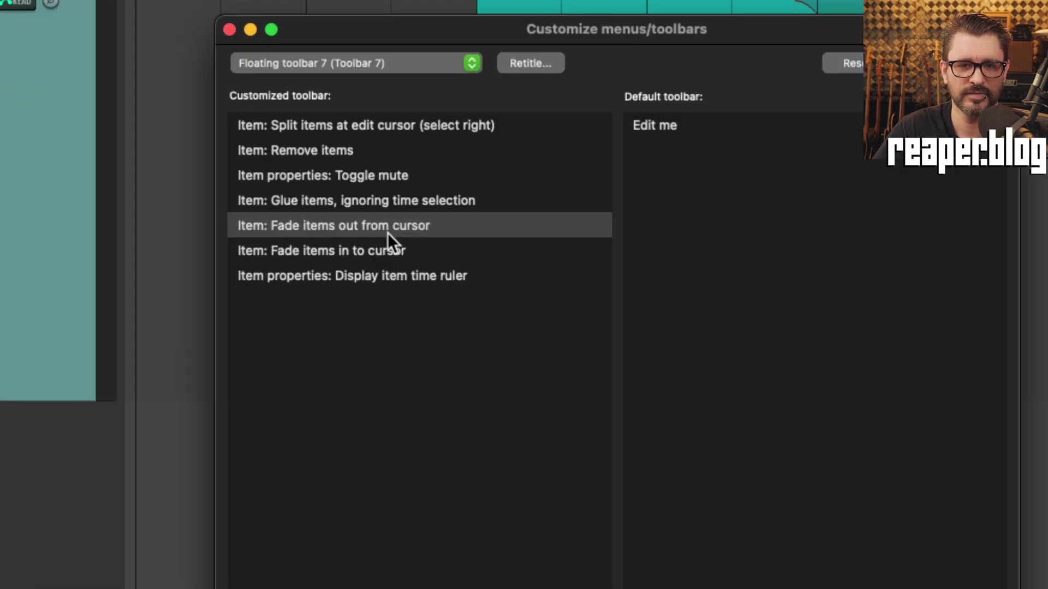
{"action": "left_click_drag", "start_coordinate": [394, 232], "coordinate": [395, 239]}
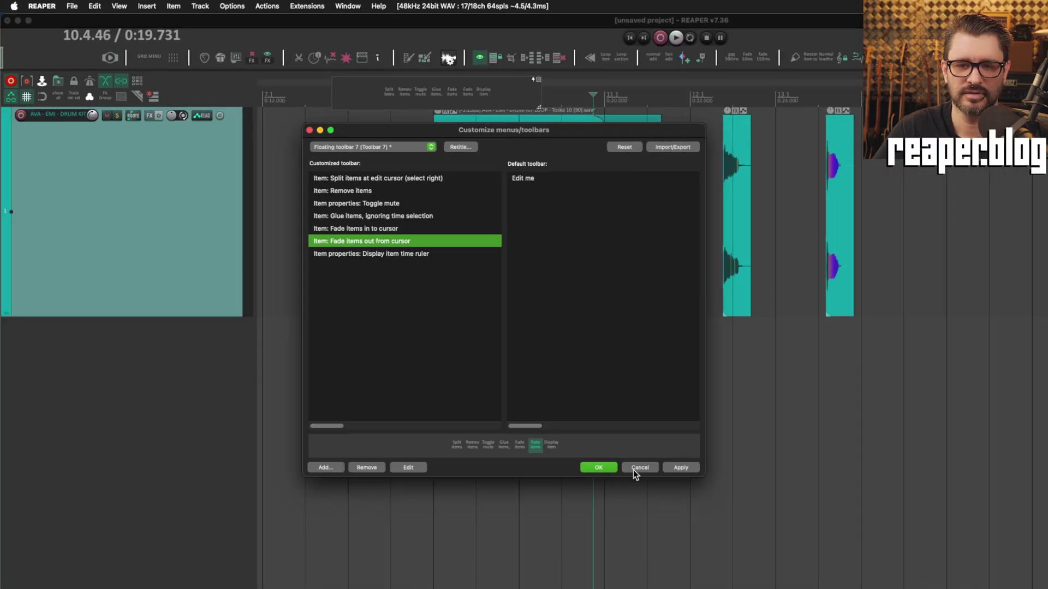
{"action": "left_click", "coordinate": [599, 468]}
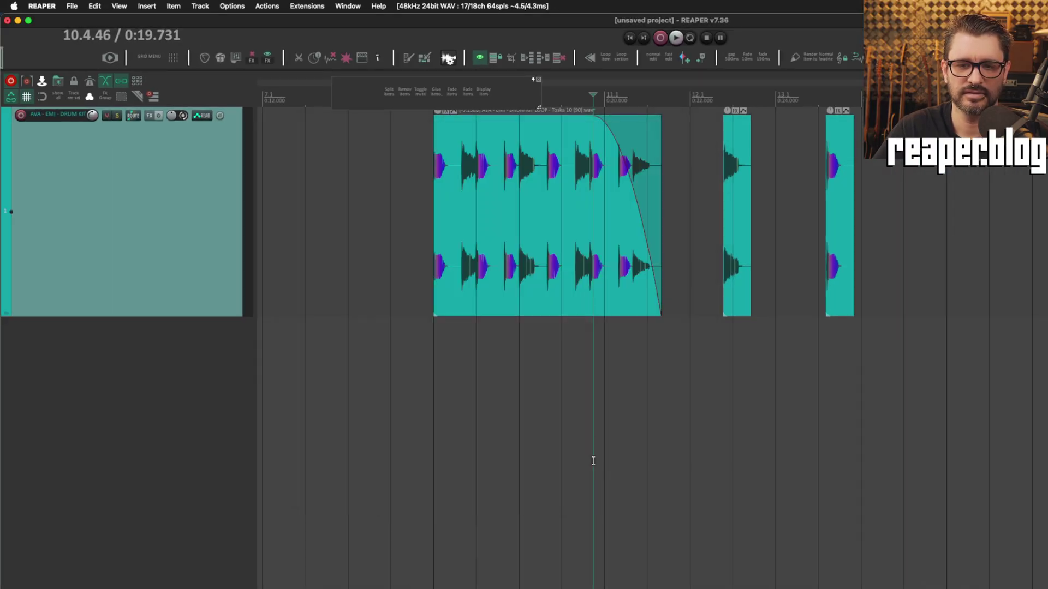
Arm the fade-in tool and give the drum loop a fade-in reaching around bar 10.1.
{"action": "left_click", "coordinate": [581, 167]}
{"action": "scroll", "coordinate": [592, 207], "scroll_direction": "up", "scroll_amount": 4}
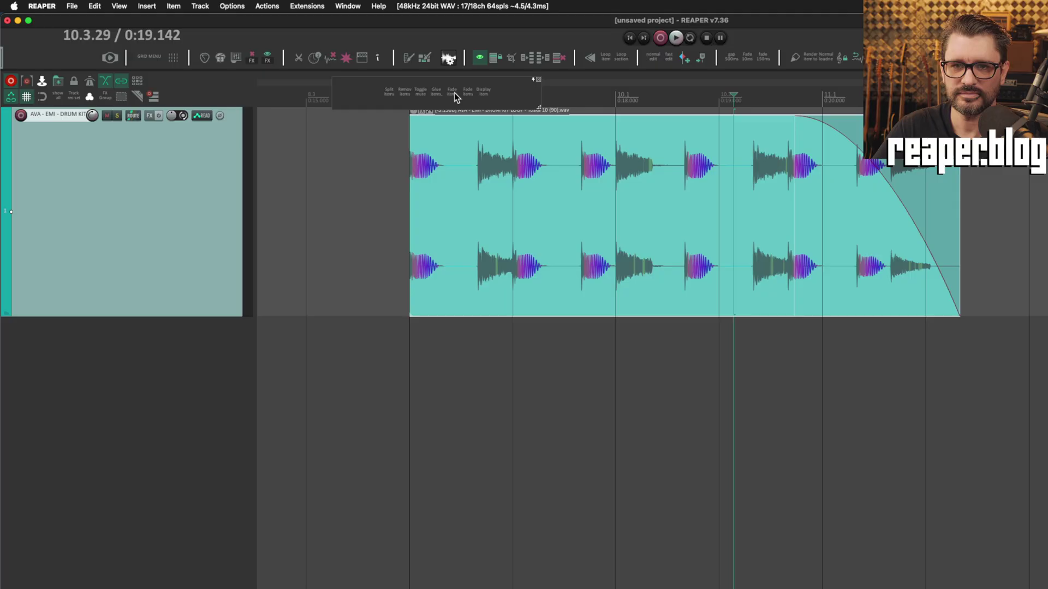
{"action": "right_click", "coordinate": [451, 93]}
{"action": "left_click", "coordinate": [467, 131]}
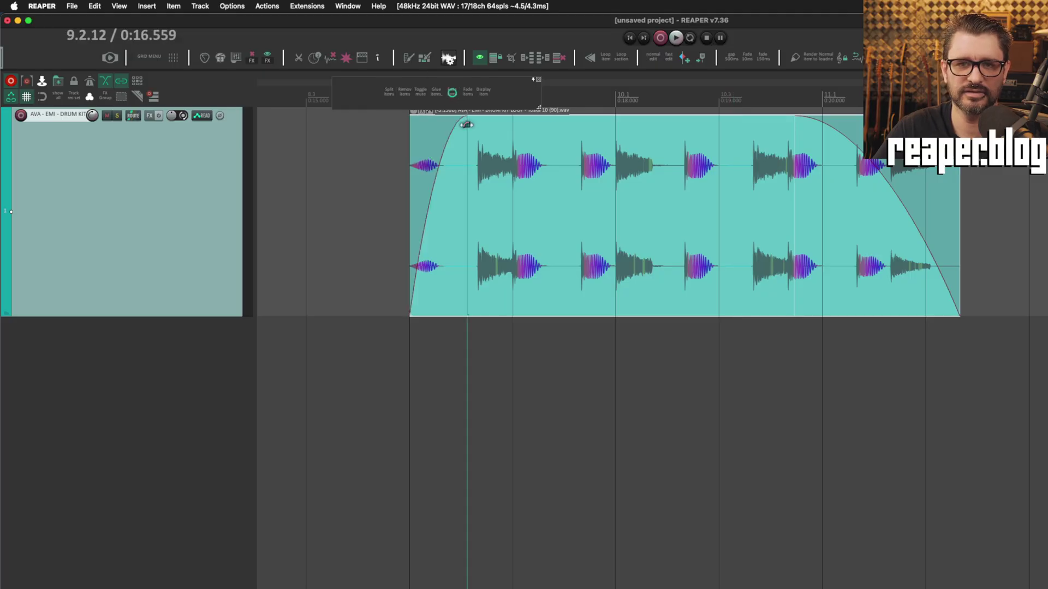
{"action": "mouse_move", "coordinate": [487, 130]}
{"action": "left_mouse_down"}
{"action": "mouse_move", "coordinate": [648, 124]}
{"action": "mouse_move", "coordinate": [474, 142]}
{"action": "left_mouse_up"}
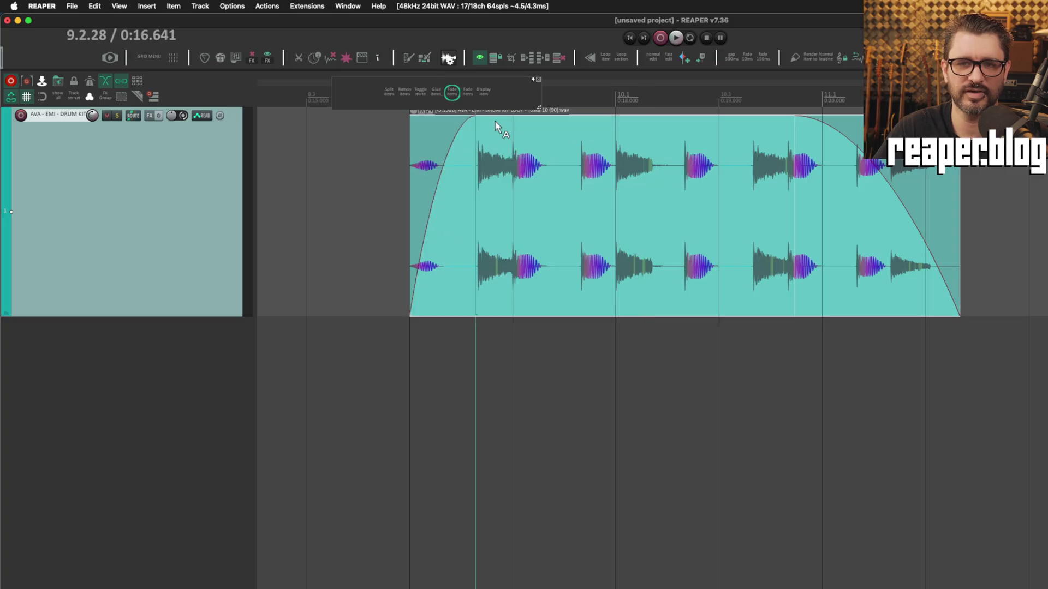
{"action": "left_click_drag", "start_coordinate": [473, 117], "coordinate": [560, 144]}
{"action": "left_click", "coordinate": [622, 143]}
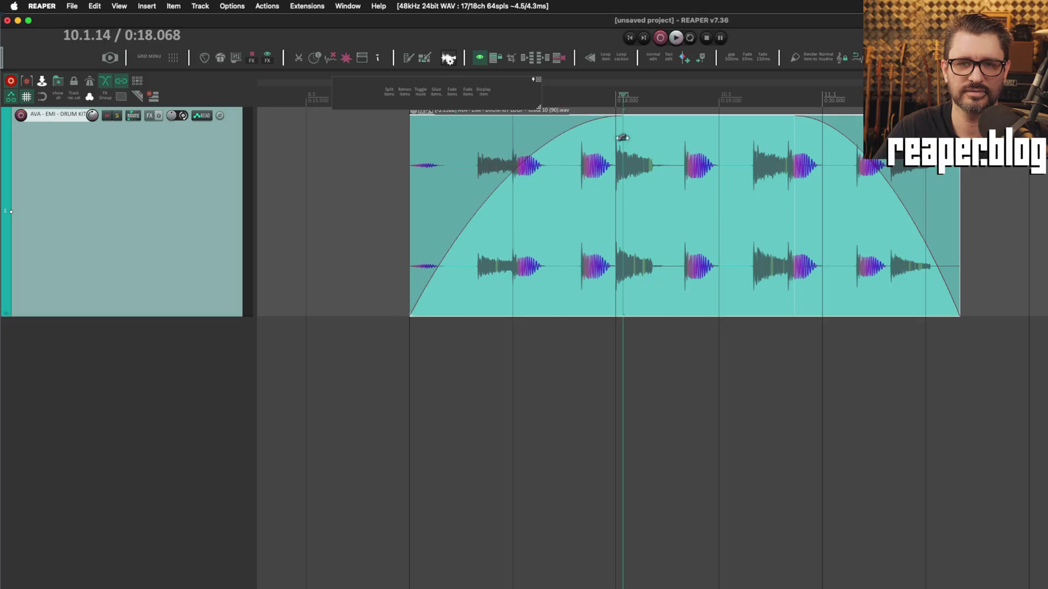
Set the drum loop fade-out from around bar 11.1 and trim the fade-in to 9.2.
{"action": "left_click", "coordinate": [468, 94]}
{"action": "left_click", "coordinate": [664, 145]}
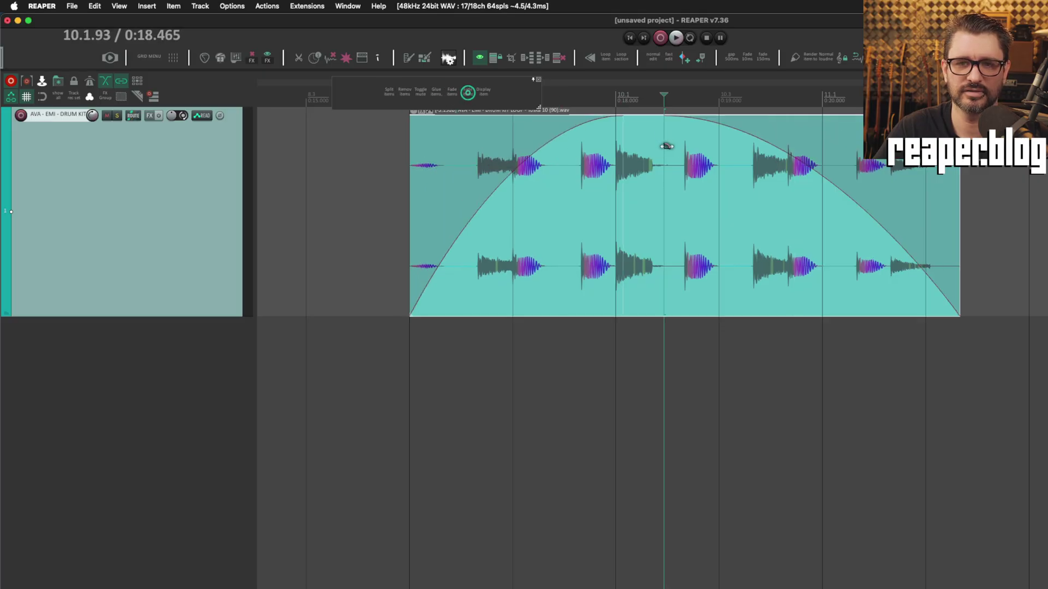
{"action": "left_click", "coordinate": [489, 142]}
{"action": "left_click", "coordinate": [847, 137]}
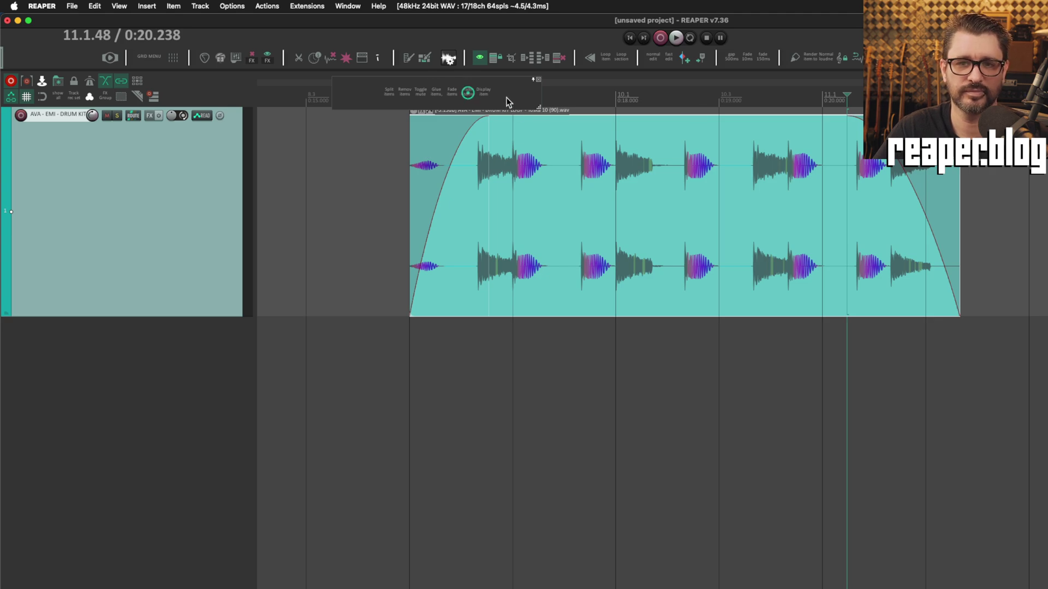
{"action": "scroll", "coordinate": [654, 207], "scroll_direction": "right", "scroll_amount": 10}
{"action": "left_click", "coordinate": [694, 221]}
{"action": "scroll", "coordinate": [597, 190], "scroll_direction": "right", "scroll_amount": 1}
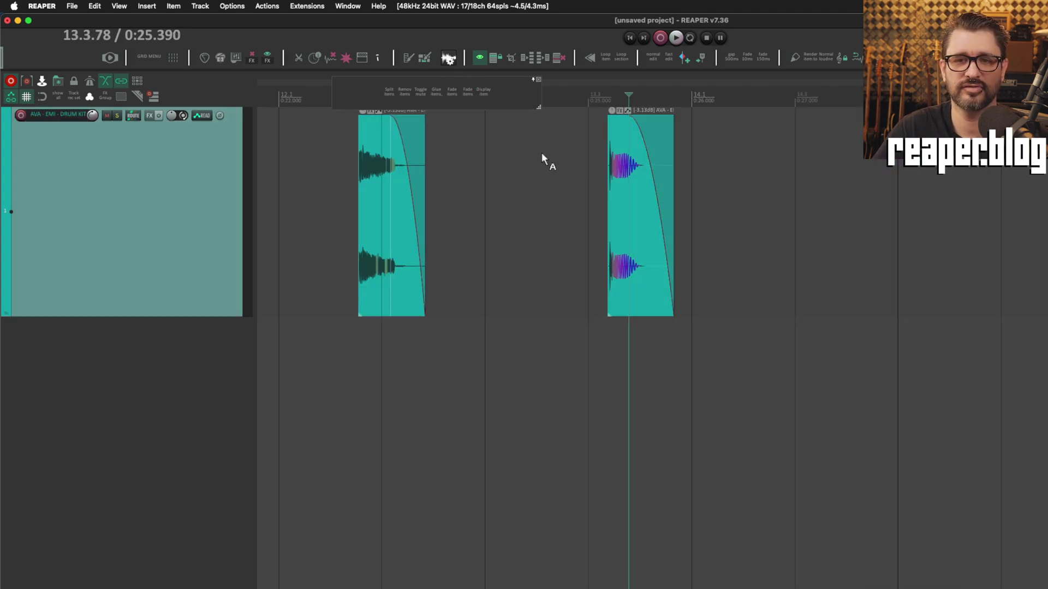
{"action": "left_click", "coordinate": [533, 169]}
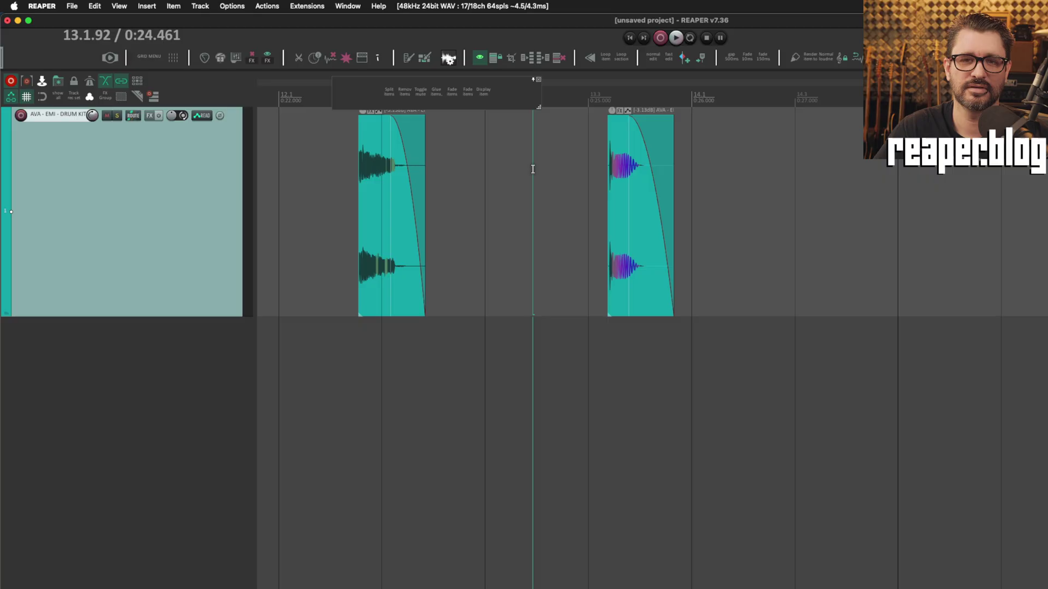
{"action": "scroll", "coordinate": [533, 167], "scroll_direction": "down", "scroll_amount": 5}
{"action": "scroll", "coordinate": [533, 164], "scroll_direction": "left", "scroll_amount": 5}
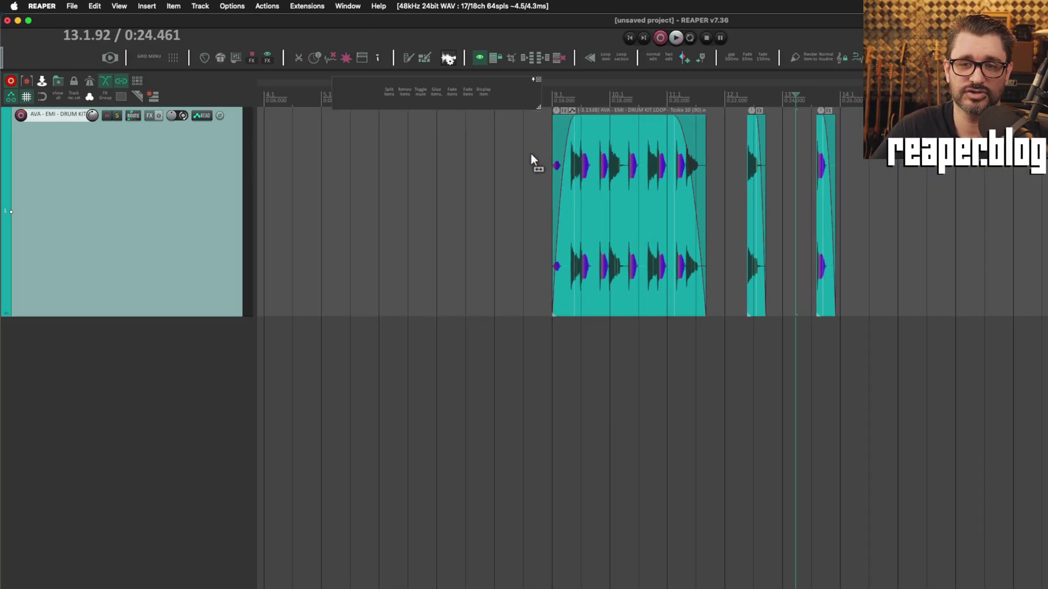
{"action": "scroll", "coordinate": [530, 154], "scroll_direction": "down", "scroll_amount": 2}
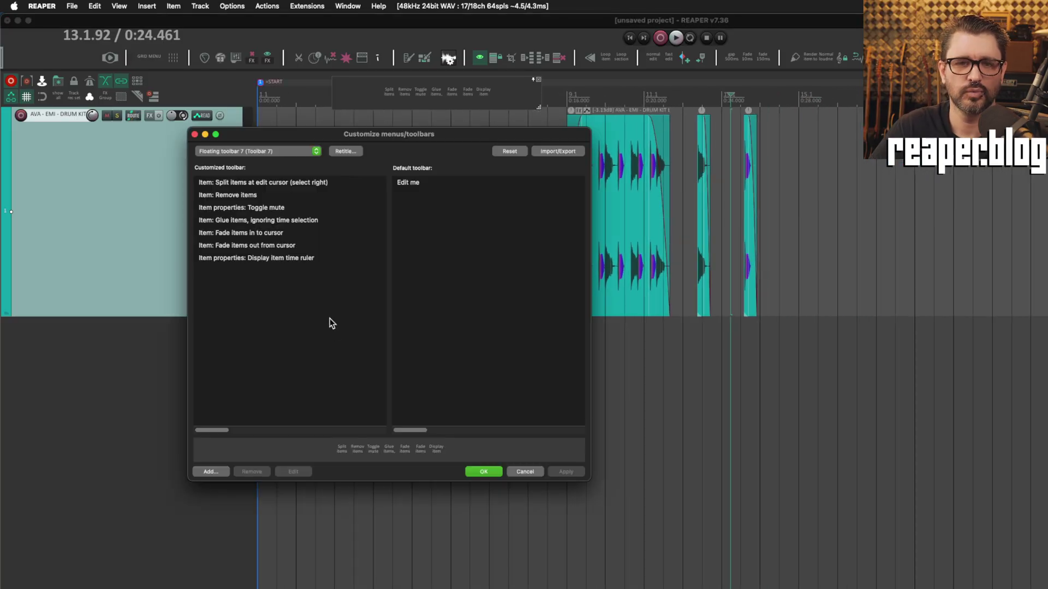
Add SWS: Zoom tool (marquee) to the end of Floating toolbar 7 and apply.
{"action": "left_click_drag", "start_coordinate": [396, 126], "coordinate": [342, 124]}
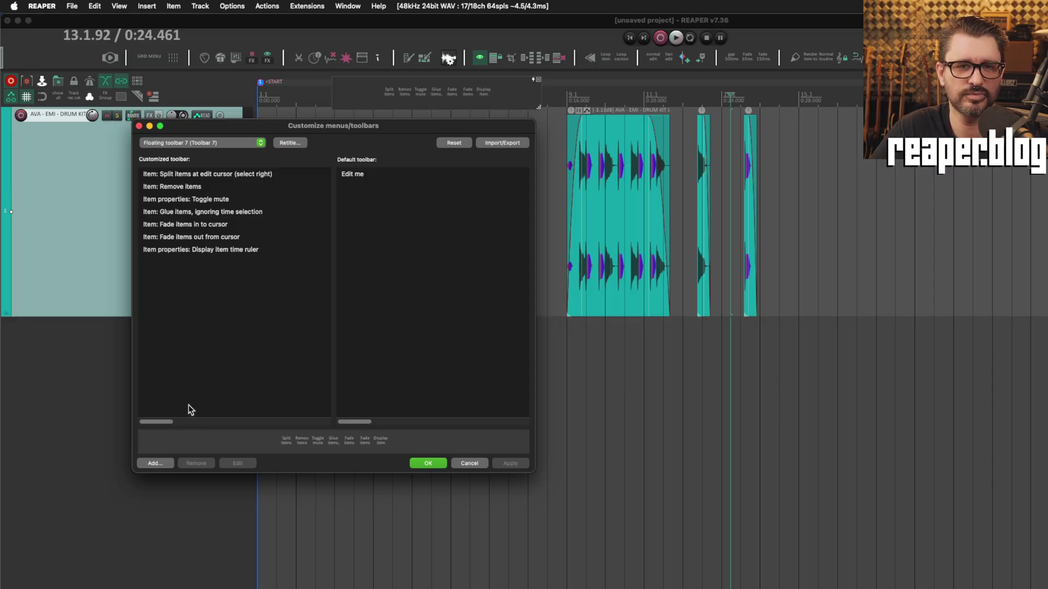
{"action": "left_click", "coordinate": [164, 463]}
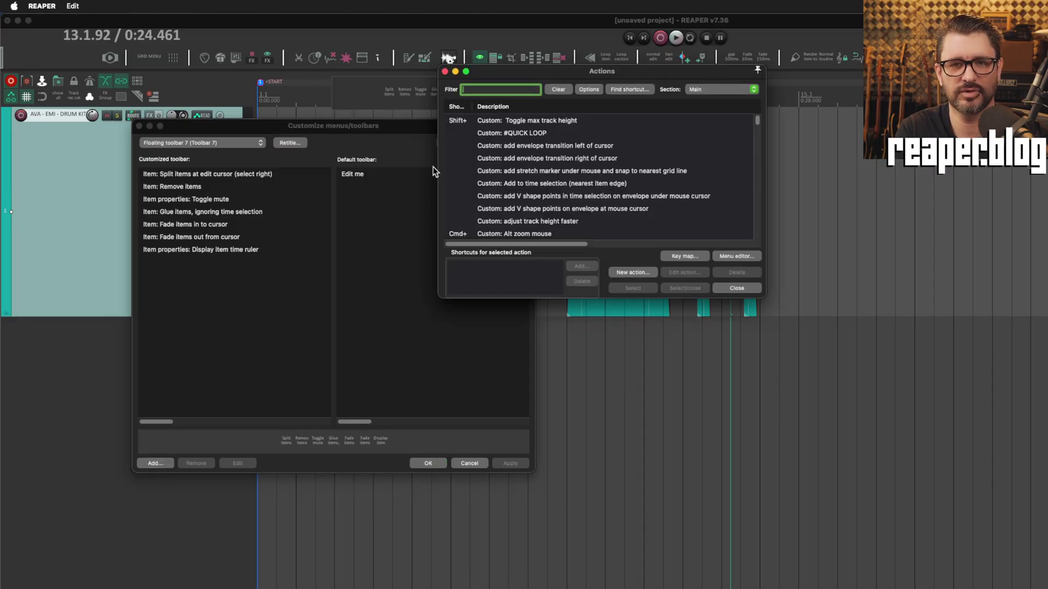
{"action": "type", "text": "sws zoom"}
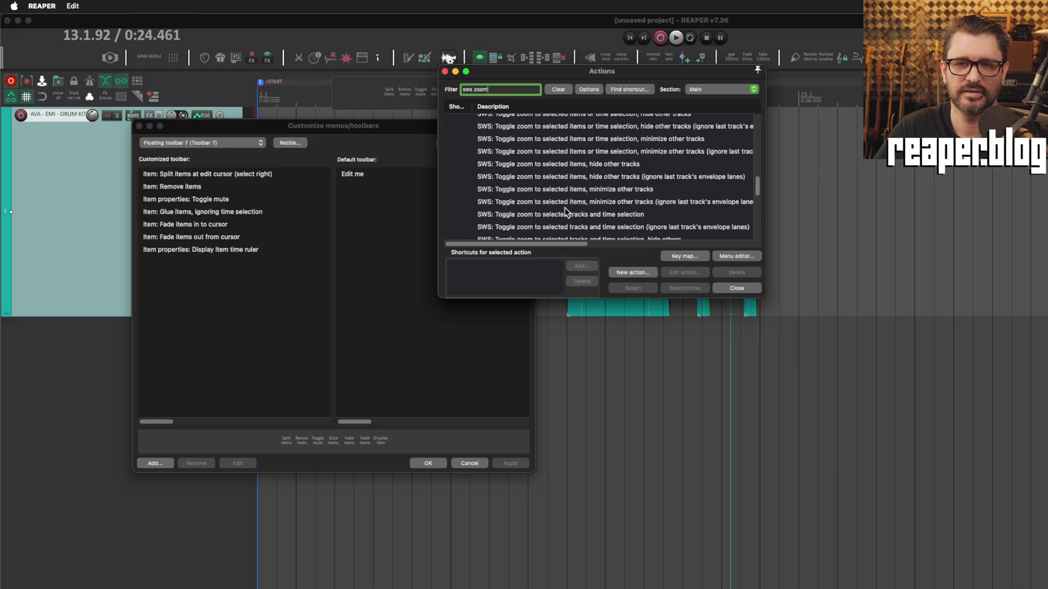
{"action": "scroll", "coordinate": [564, 207], "scroll_direction": "down", "scroll_amount": 5}
{"action": "left_click", "coordinate": [561, 235]}
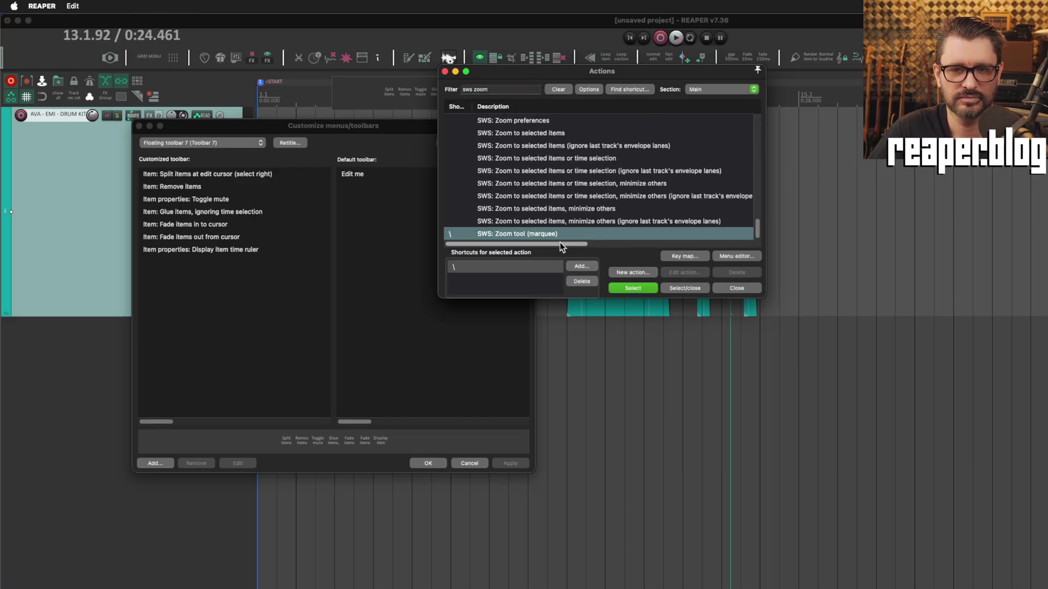
{"action": "left_click", "coordinate": [686, 287]}
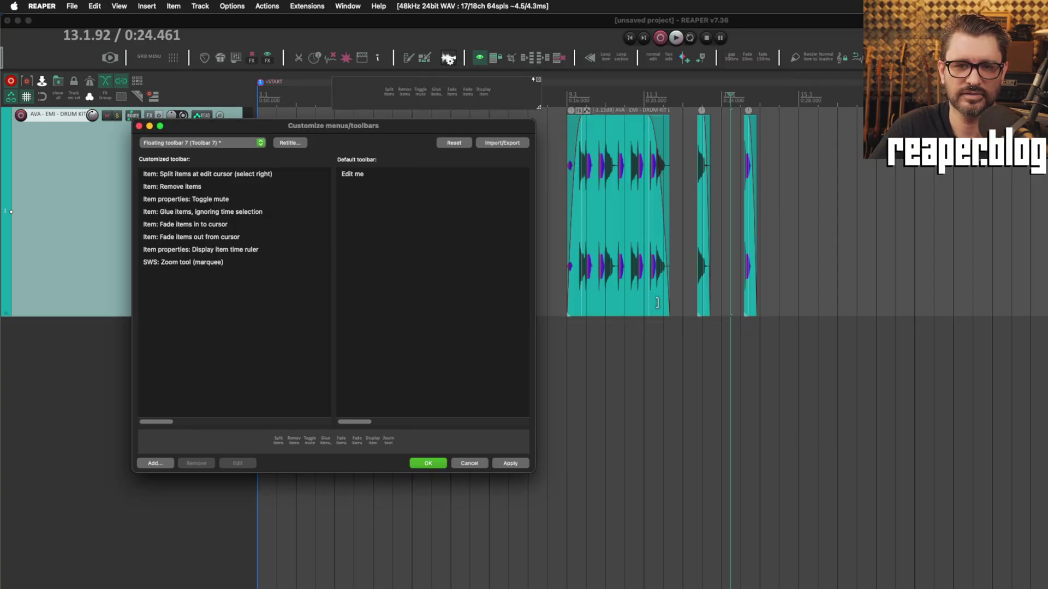
{"action": "left_click", "coordinate": [250, 266]}
{"action": "left_click", "coordinate": [500, 463]}
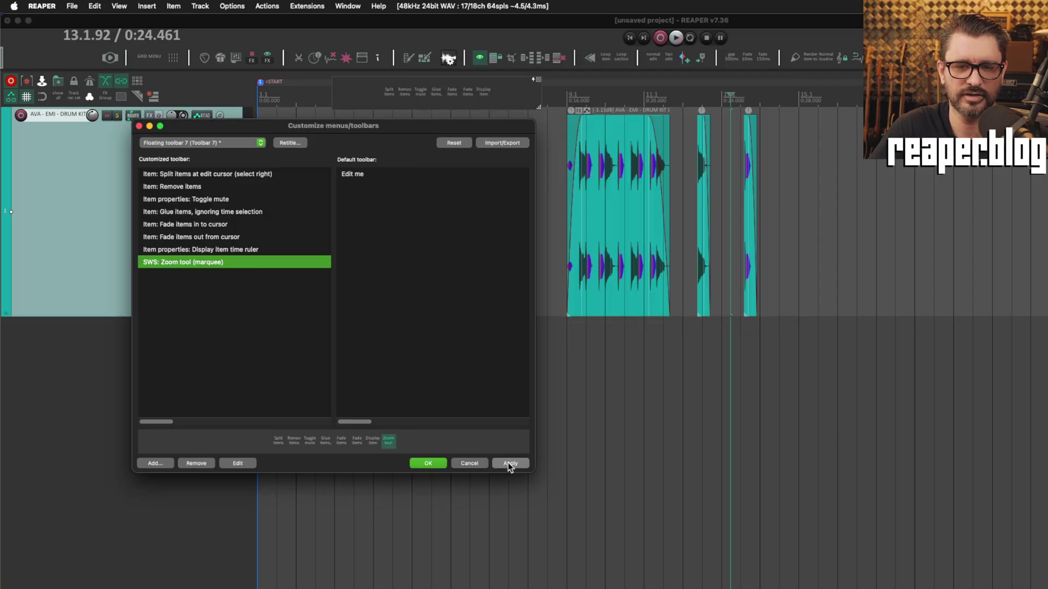
{"action": "left_click_drag", "start_coordinate": [480, 126], "coordinate": [519, 269]}
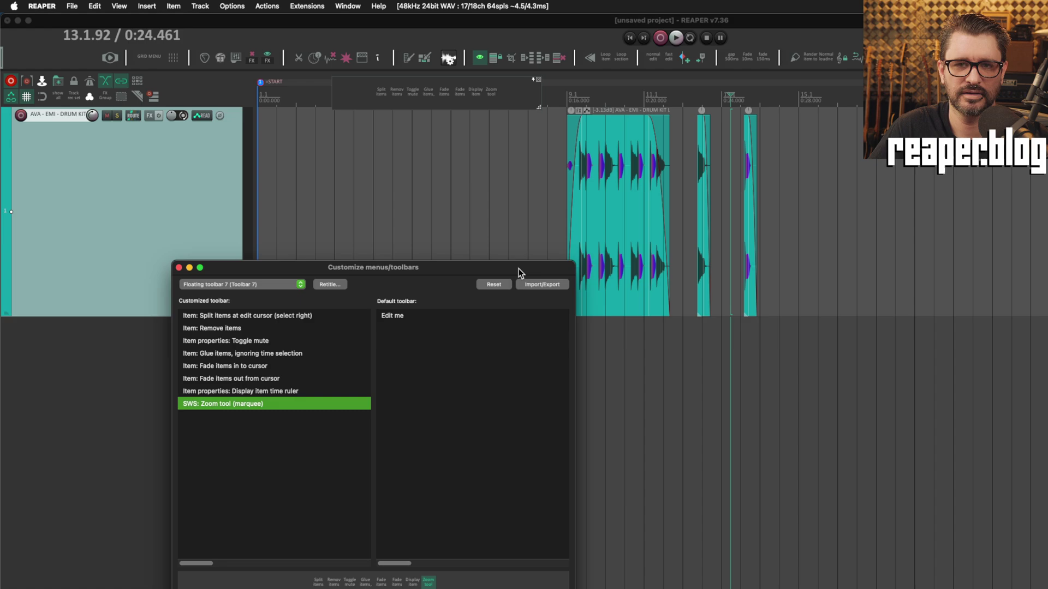
{"action": "left_click", "coordinate": [492, 96]}
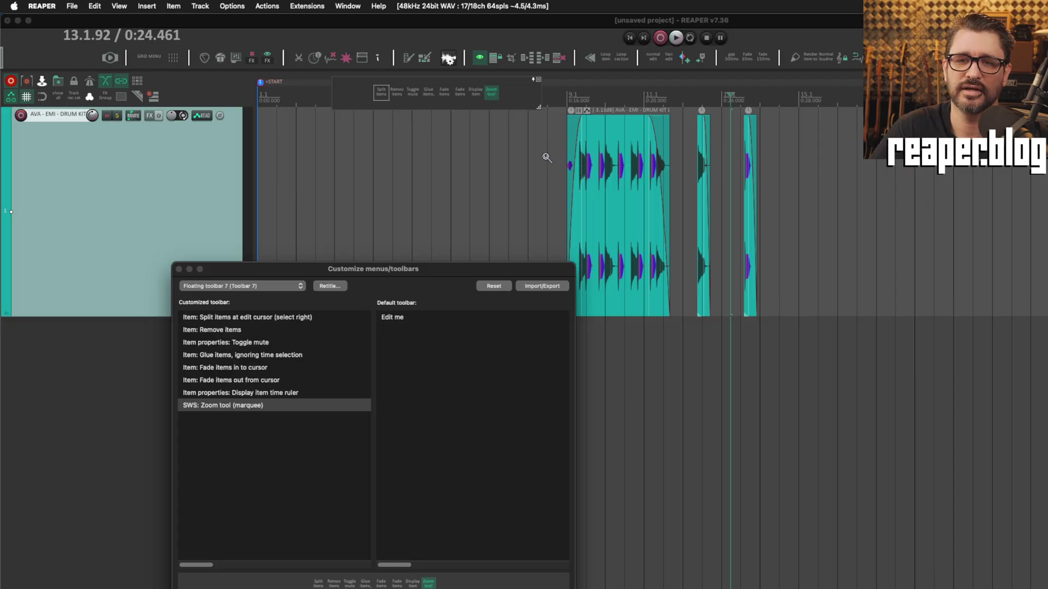
{"action": "left_click_drag", "start_coordinate": [547, 158], "coordinate": [695, 179]}
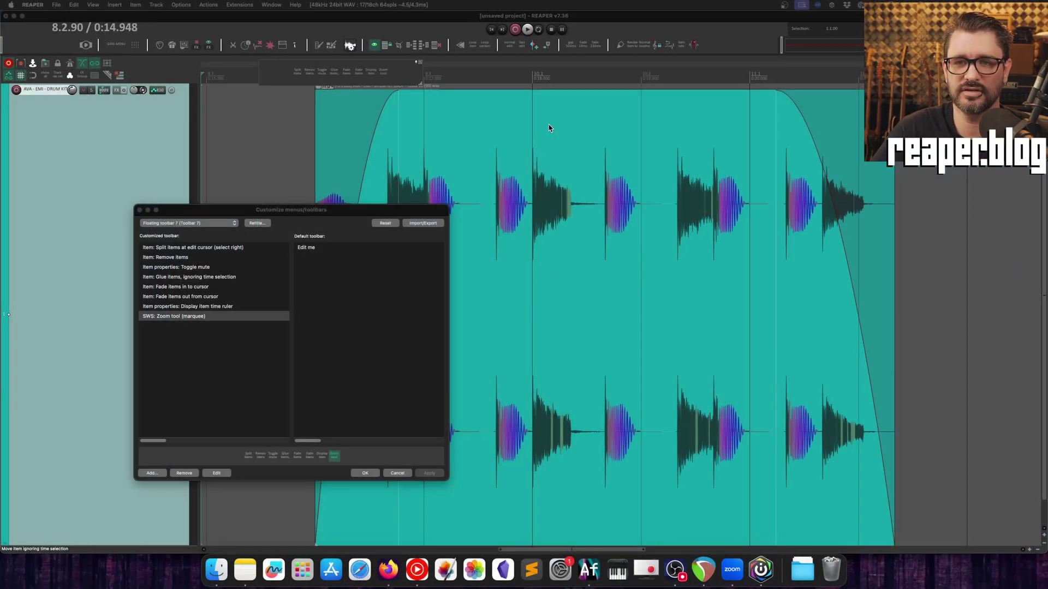
{"action": "left_click", "coordinate": [384, 73]}
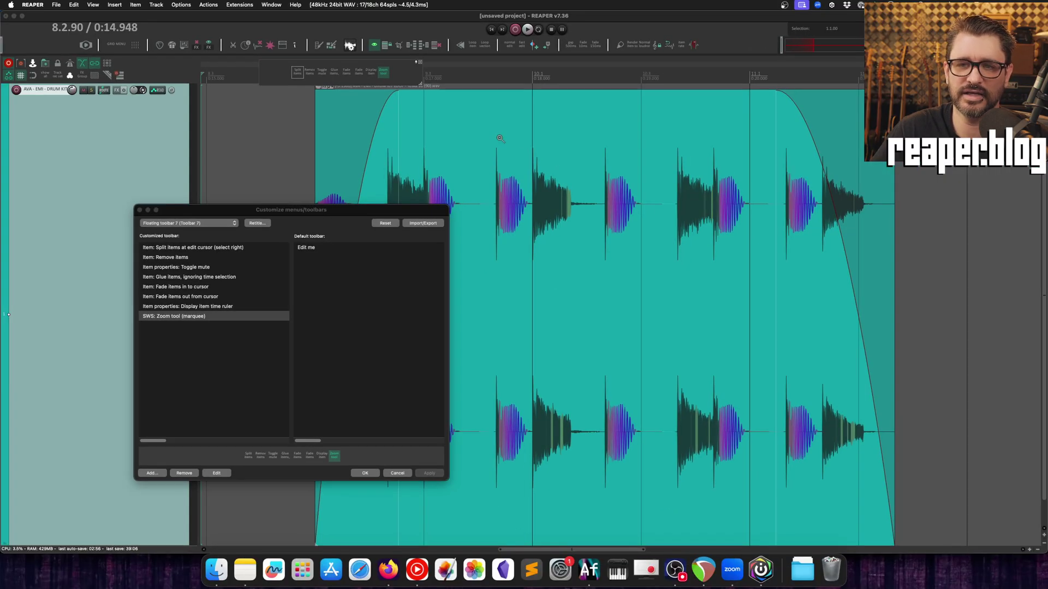
{"action": "left_click", "coordinate": [500, 139]}
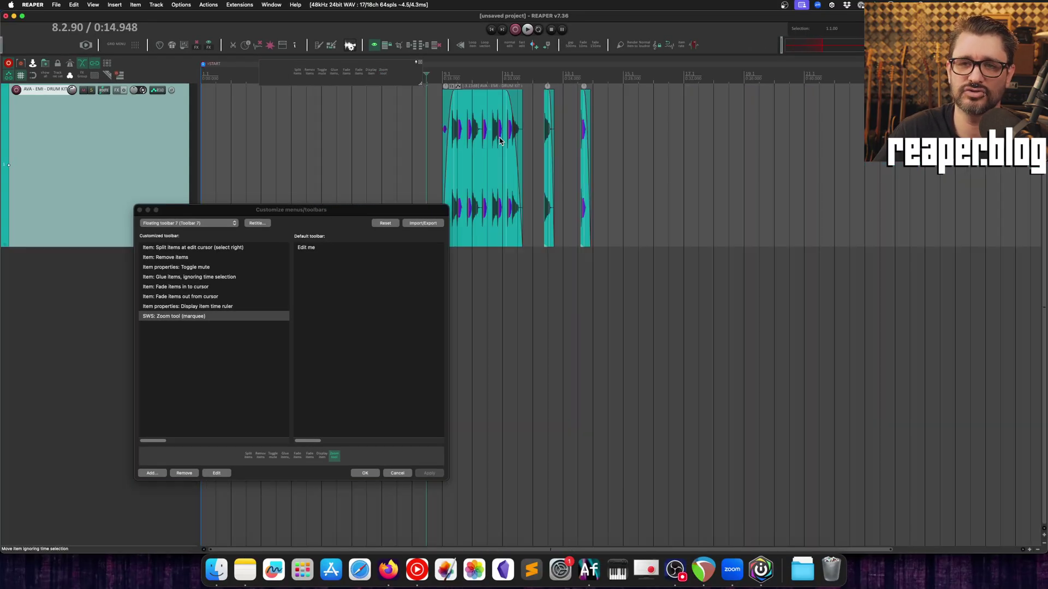
{"action": "left_click", "coordinate": [383, 75]}
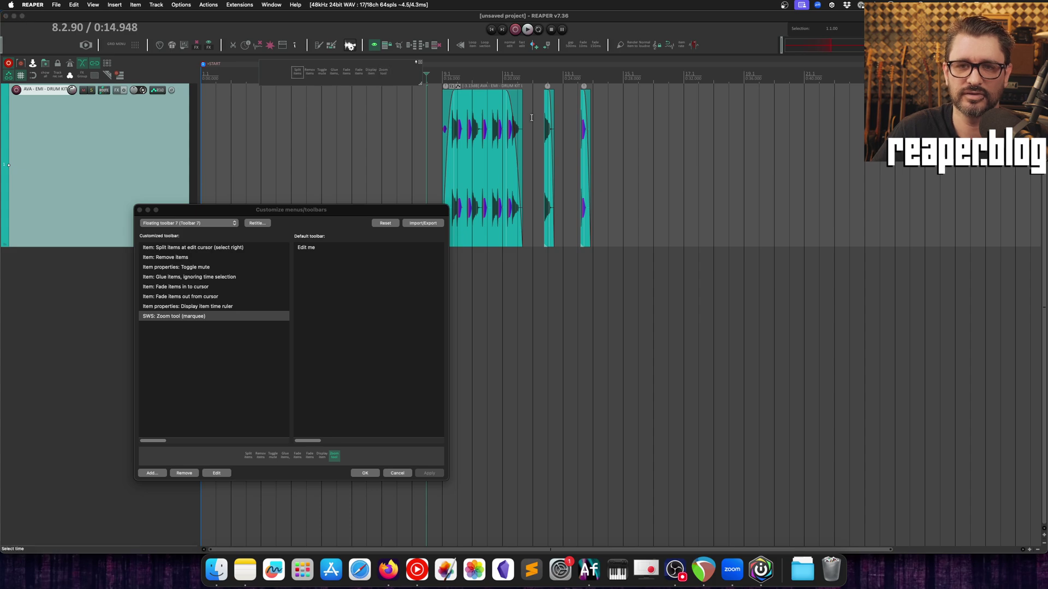
{"action": "left_click", "coordinate": [383, 72]}
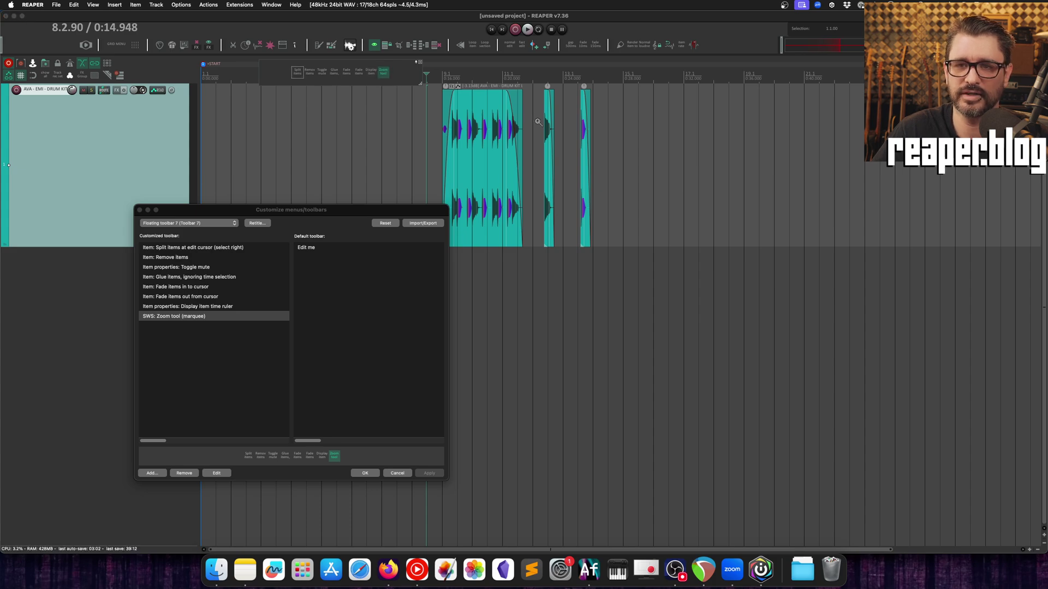
{"action": "left_click_drag", "start_coordinate": [538, 122], "coordinate": [564, 138]}
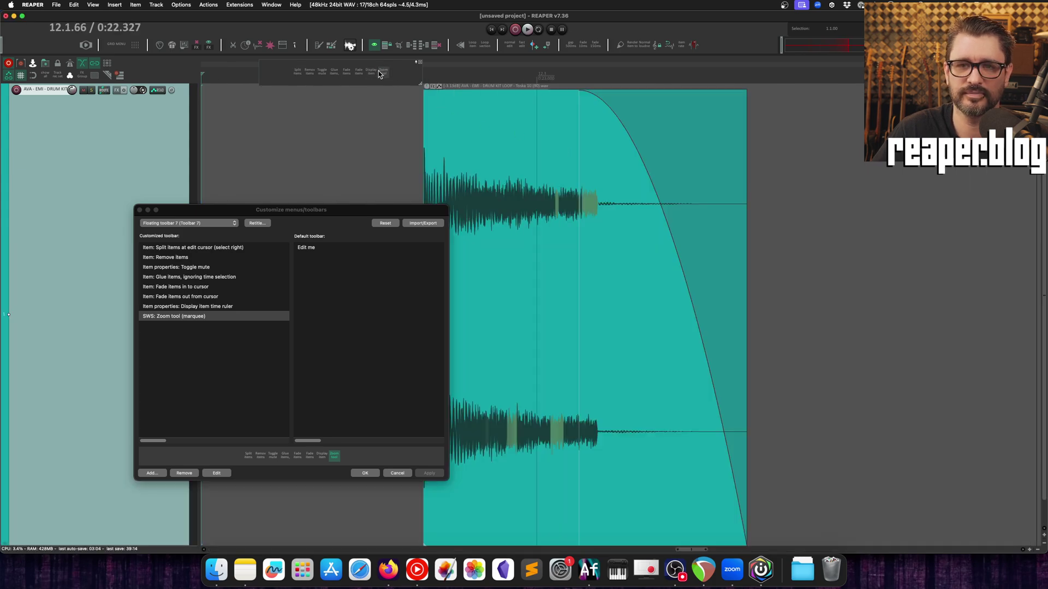
{"action": "left_click", "coordinate": [529, 114]}
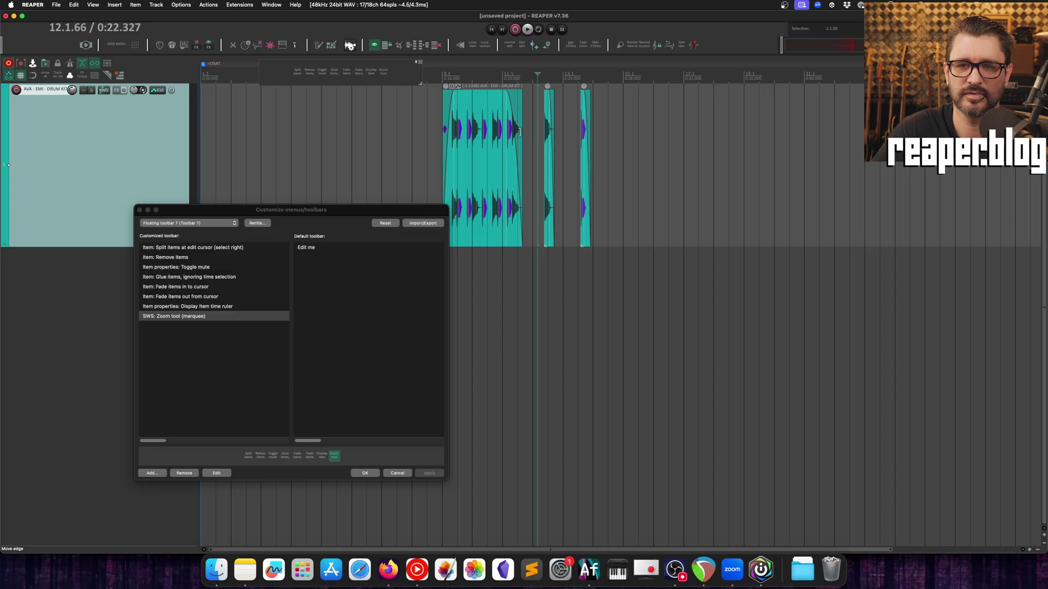
{"action": "left_click", "coordinate": [384, 73]}
{"action": "left_click_drag", "start_coordinate": [538, 113], "coordinate": [589, 131]}
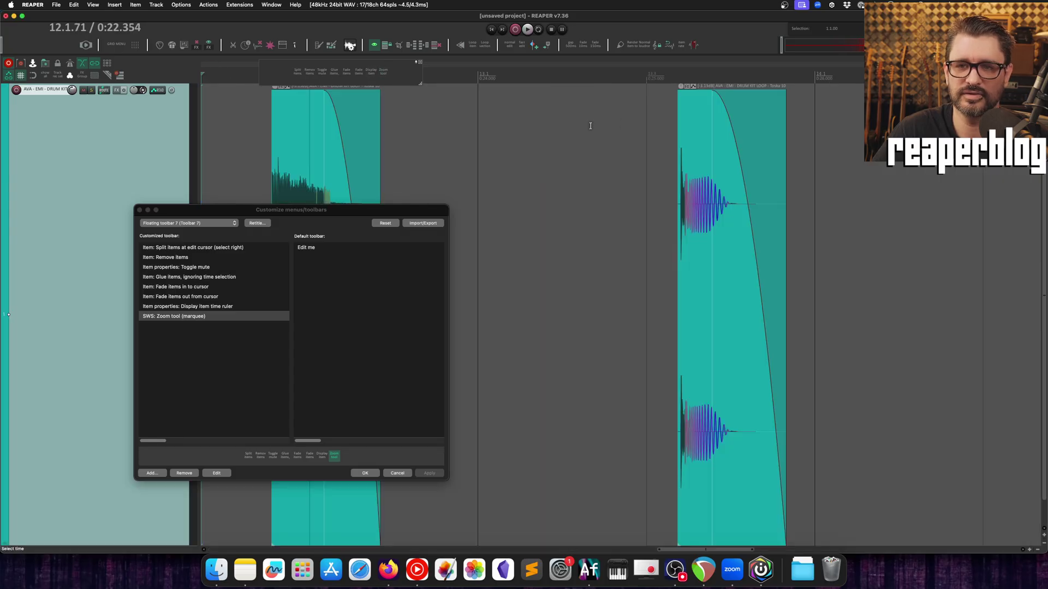
{"action": "left_click_drag", "start_coordinate": [262, 118], "coordinate": [433, 136]}
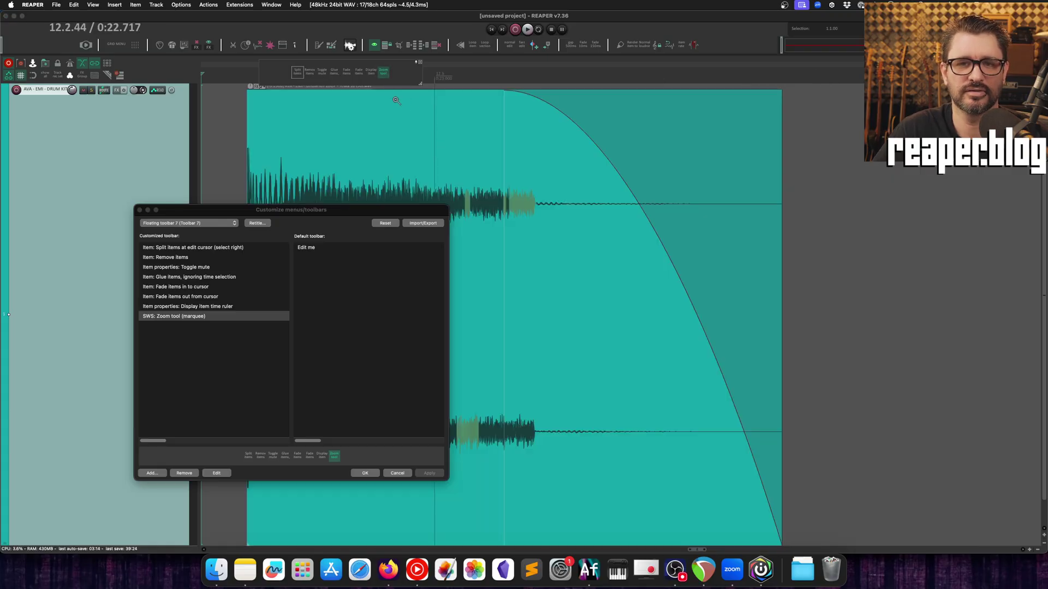
{"action": "scroll", "coordinate": [399, 123], "scroll_direction": "down", "scroll_amount": 5}
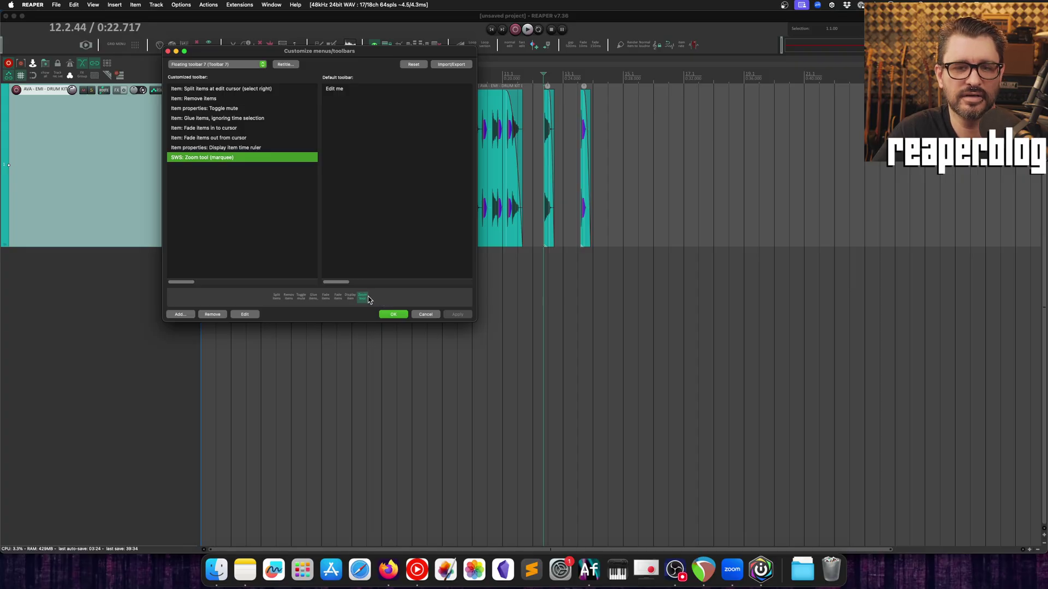
Filter the toolbar icons by 'zoom' and give the Zoom tool button a magnifier icon.
{"action": "left_click", "coordinate": [364, 301]}
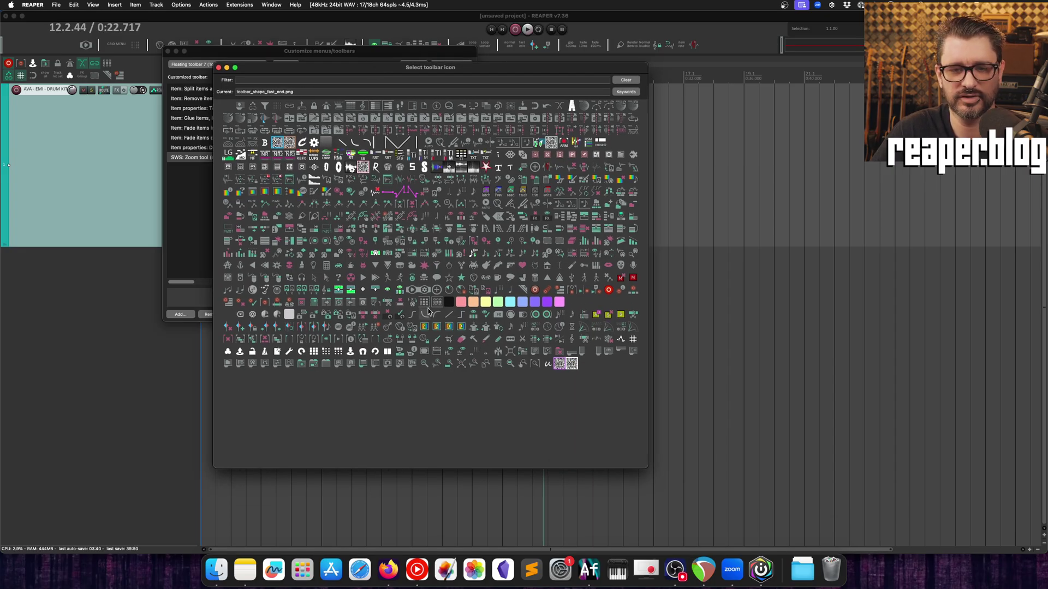
{"action": "left_click", "coordinate": [432, 313]}
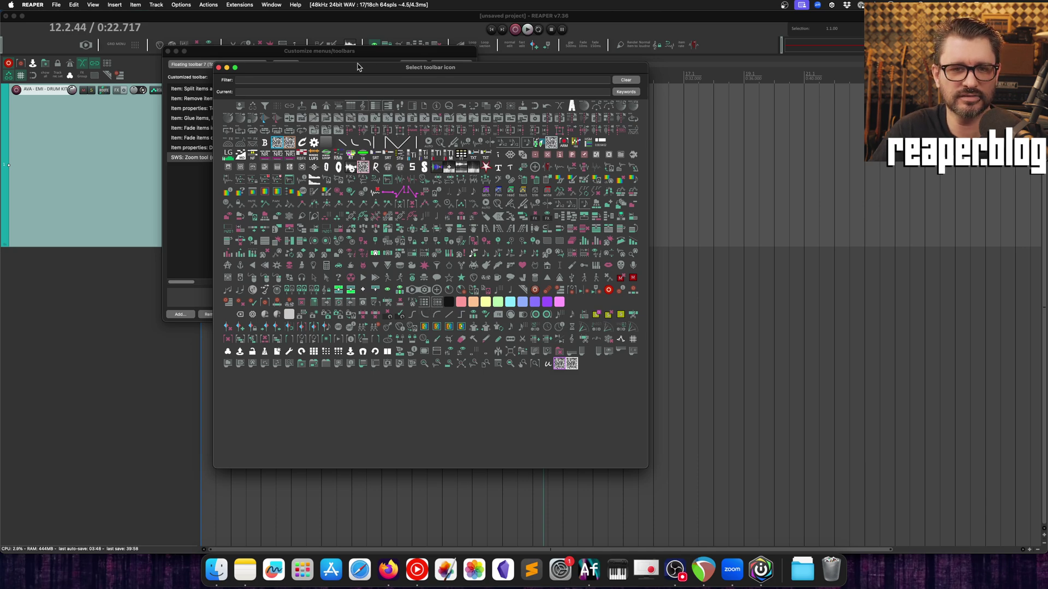
{"action": "left_click", "coordinate": [400, 266]}
{"action": "left_click", "coordinate": [376, 120]}
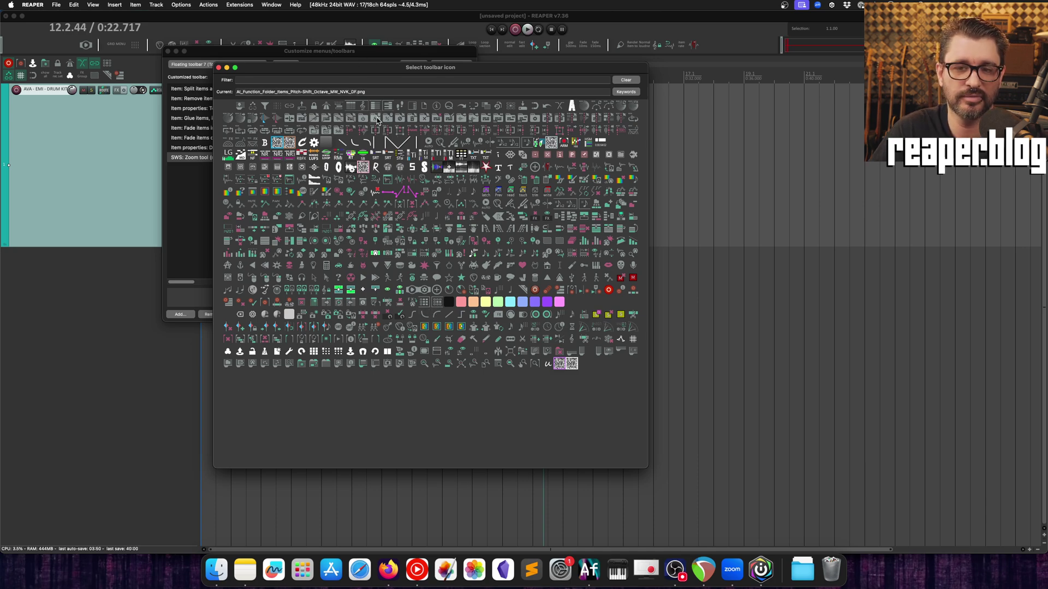
{"action": "left_click", "coordinate": [314, 99]}
{"action": "left_click", "coordinate": [314, 81]}
{"action": "type", "text": "zoom"}
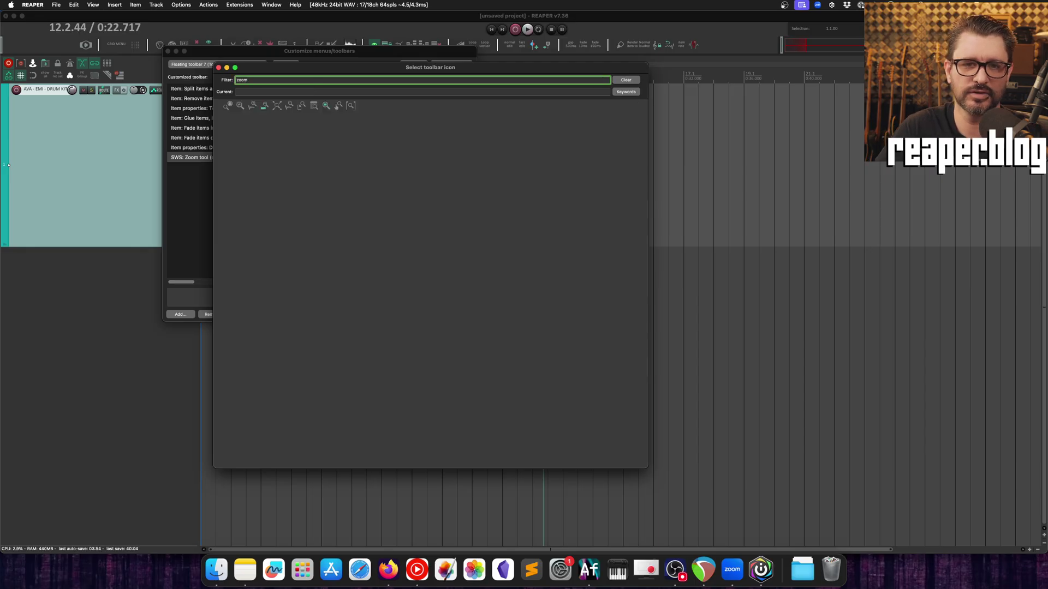
{"action": "left_click", "coordinate": [327, 105]}
{"action": "left_click_drag", "start_coordinate": [228, 72], "coordinate": [532, 128]}
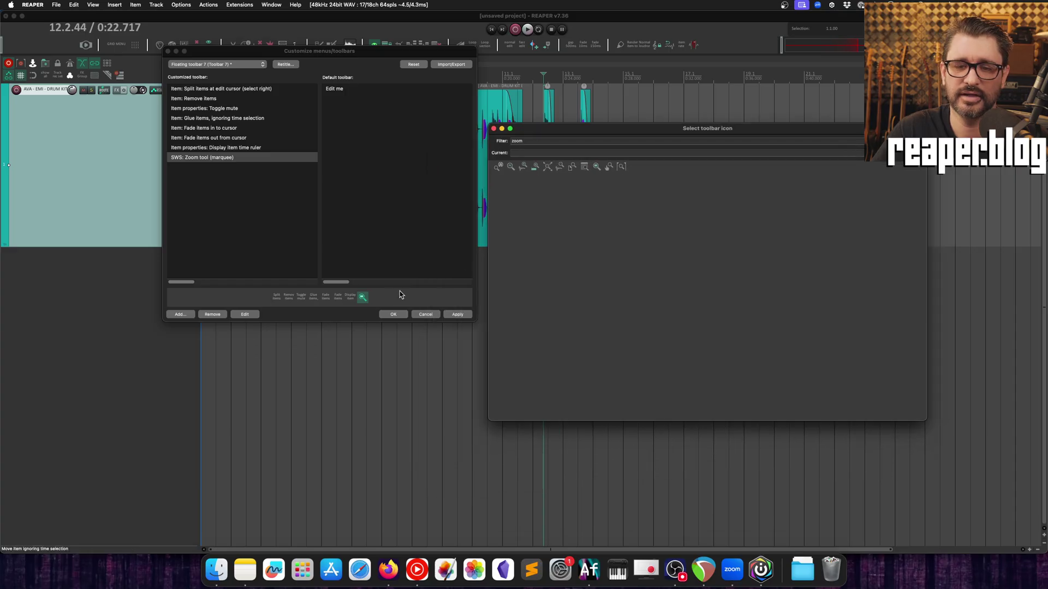
Search icons ('ru', 'tad', 'glu') for the item ruler and Glue buttons without assigning one.
{"action": "left_click", "coordinate": [352, 299]}
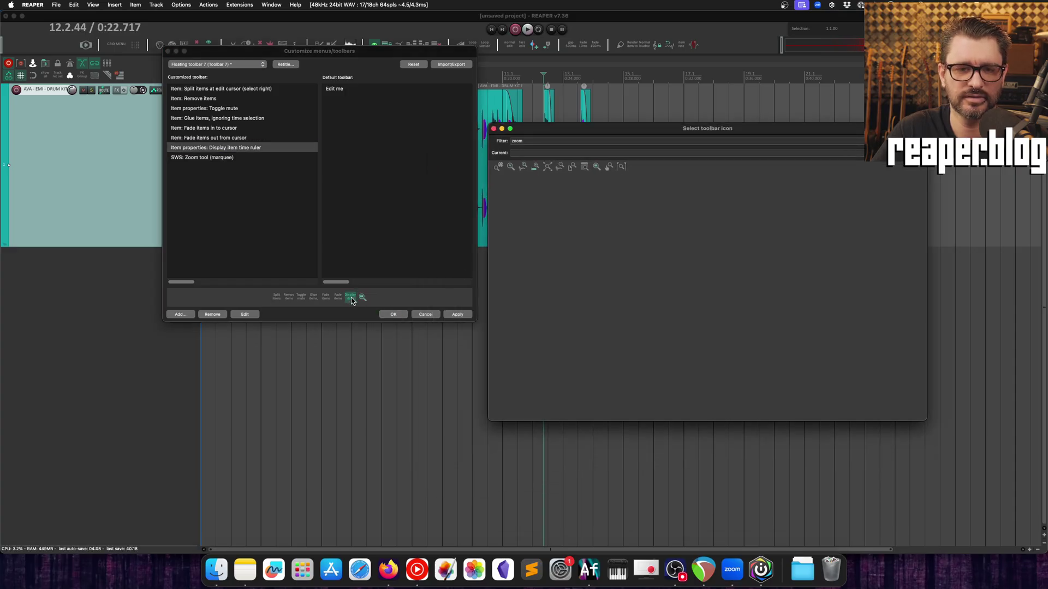
{"action": "left_click", "coordinate": [540, 142]}
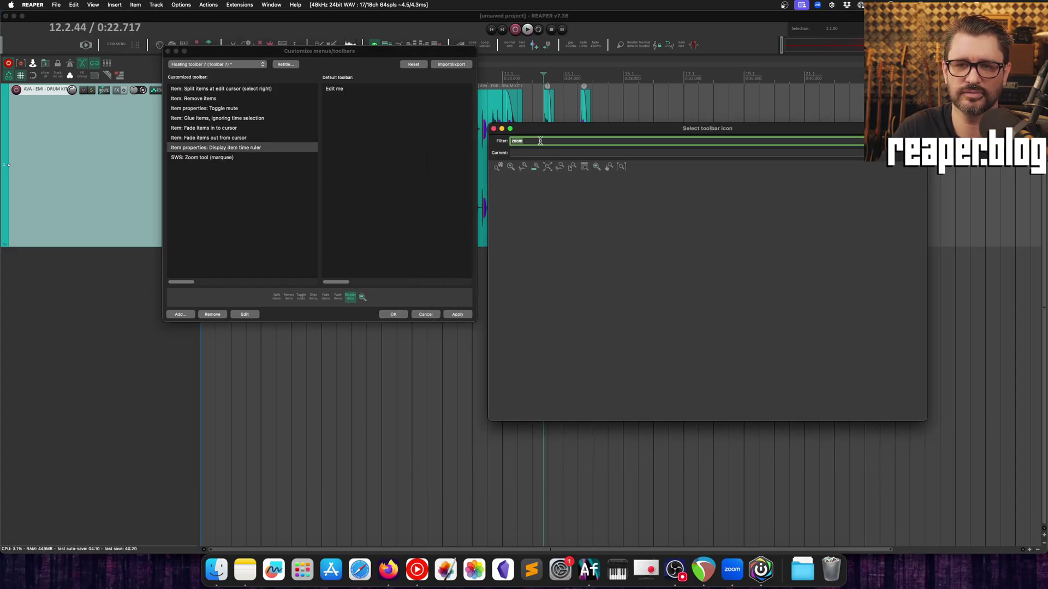
{"action": "key", "text": "BackSpace"}
{"action": "key", "text": "BackSpace"}
{"action": "key", "text": "BackSpace"}
{"action": "key", "text": "BackSpace"}
{"action": "type", "text": "rul"}
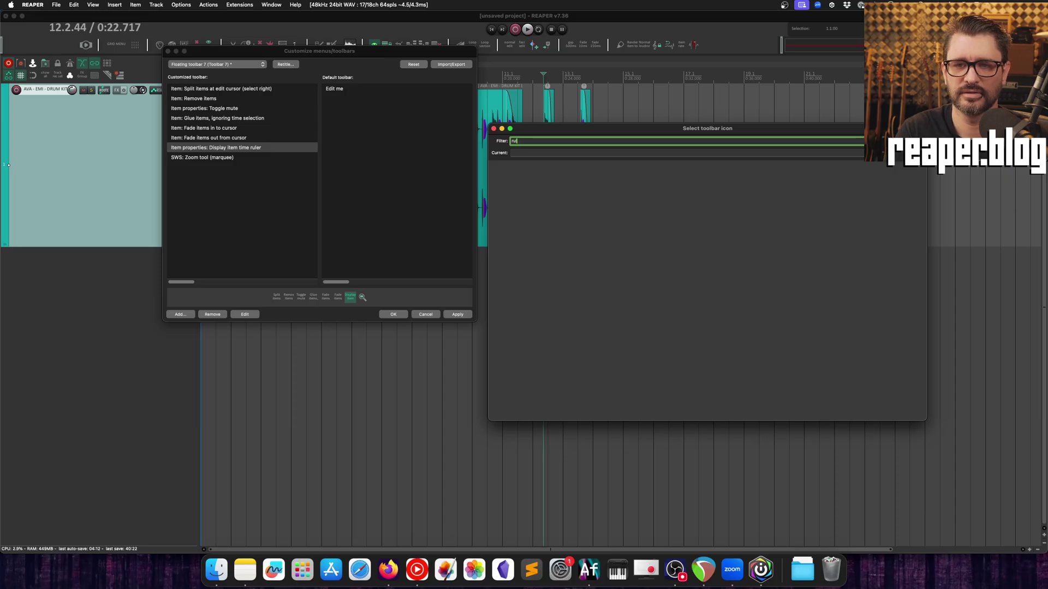
{"action": "key", "text": "BackSpace"}
{"action": "key", "text": "BackSpace"}
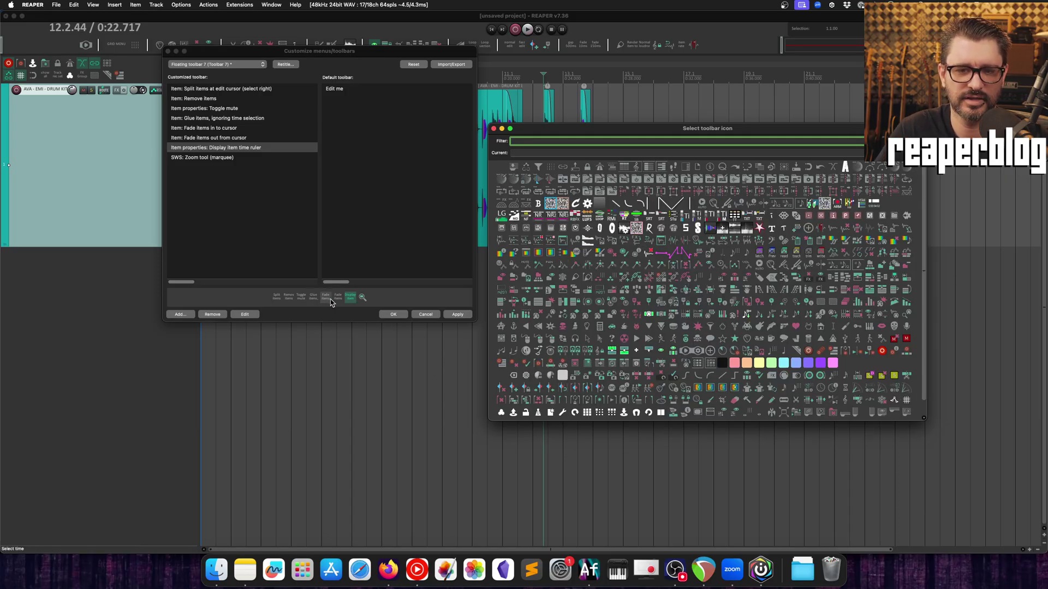
{"action": "type", "text": "tad"}
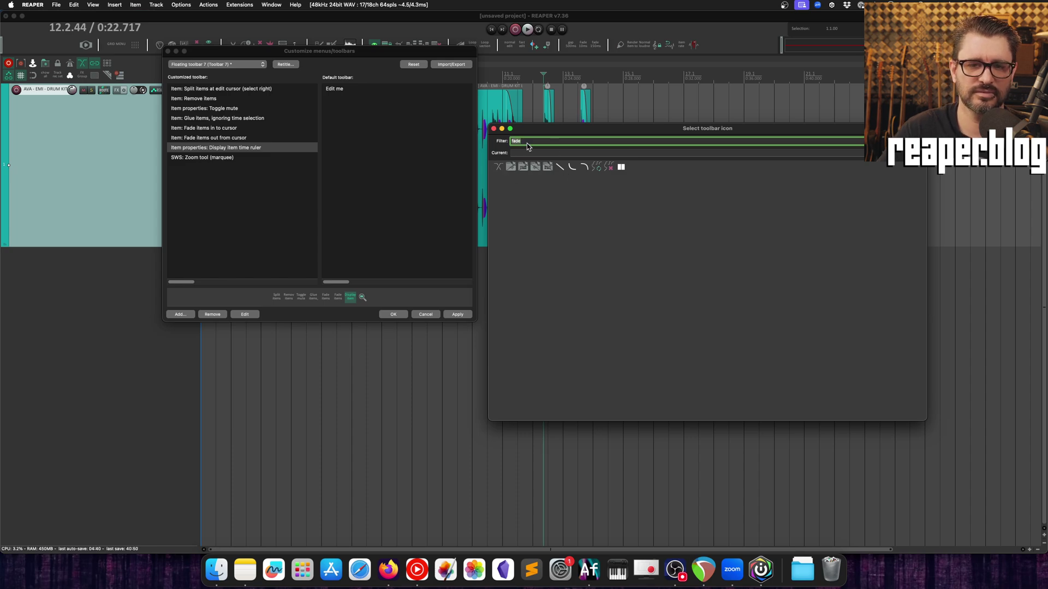
{"action": "left_click", "coordinate": [313, 298]}
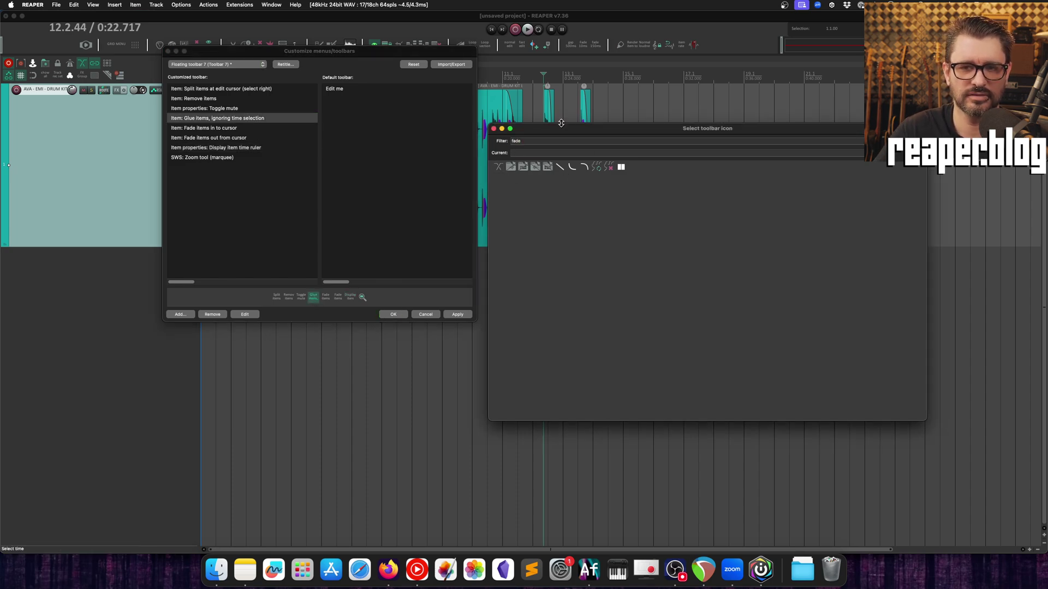
{"action": "left_click", "coordinate": [555, 140]}
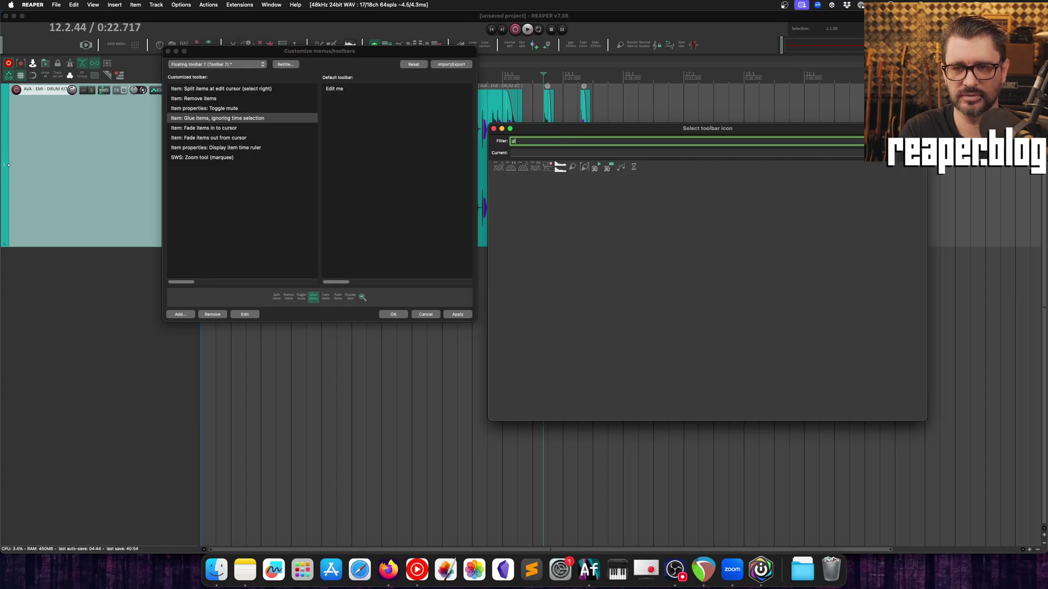
{"action": "type", "text": "glu"}
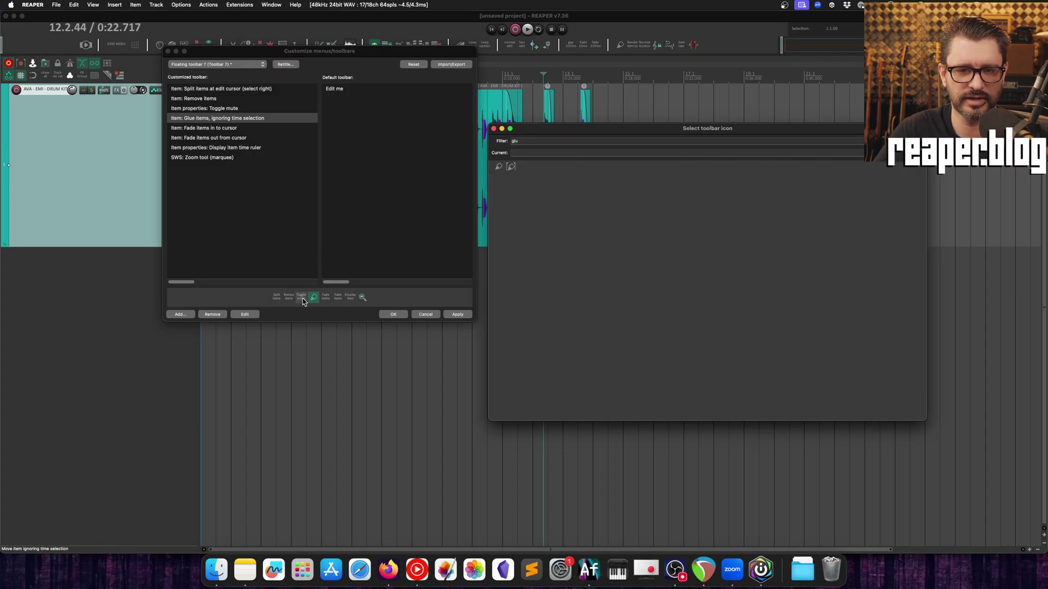
Give Toggle mute the red M icon and Remove items the eraser icon.
{"action": "left_click", "coordinate": [304, 298]}
{"action": "left_click", "coordinate": [545, 141]}
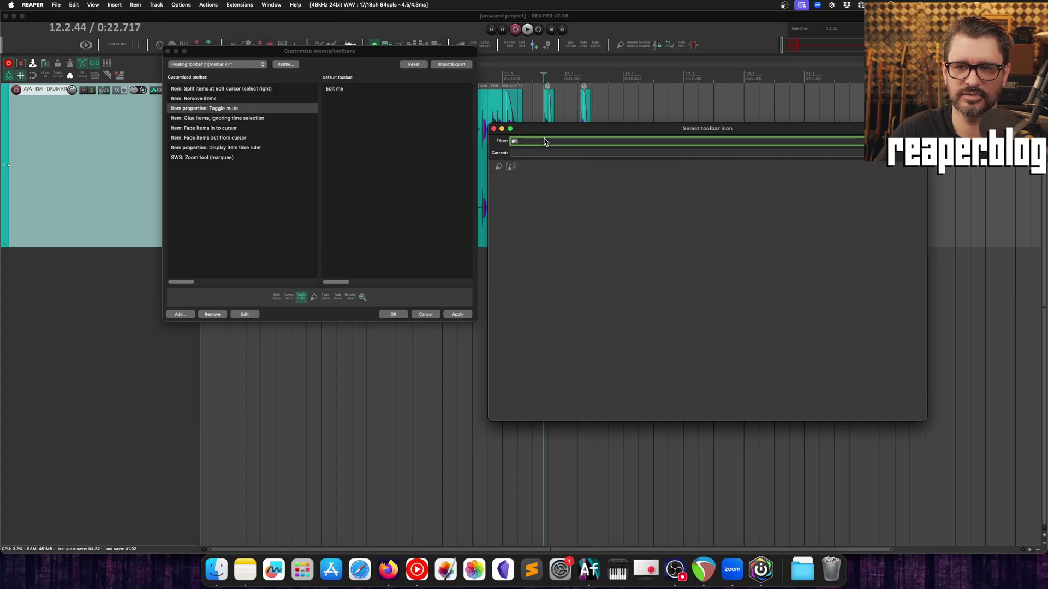
{"action": "type", "text": "mute"}
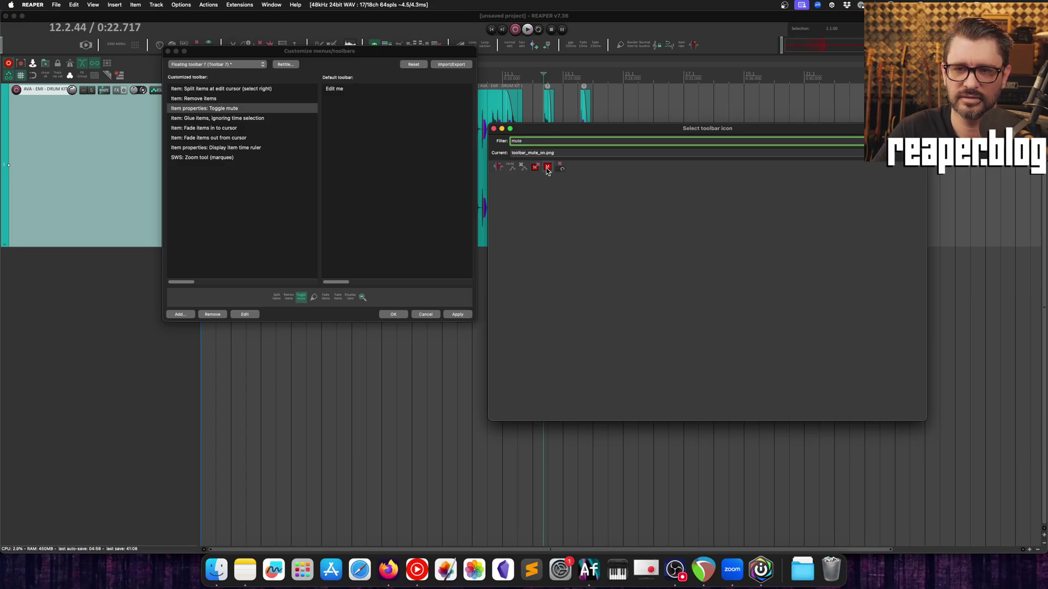
{"action": "left_click", "coordinate": [548, 168]}
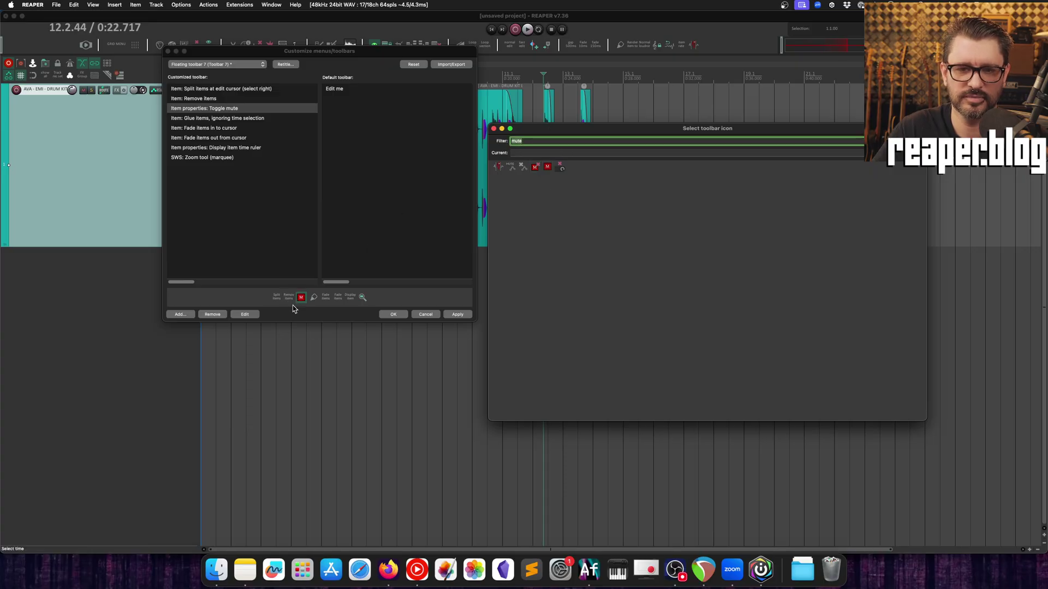
{"action": "left_click", "coordinate": [289, 299]}
{"action": "left_click", "coordinate": [543, 143]}
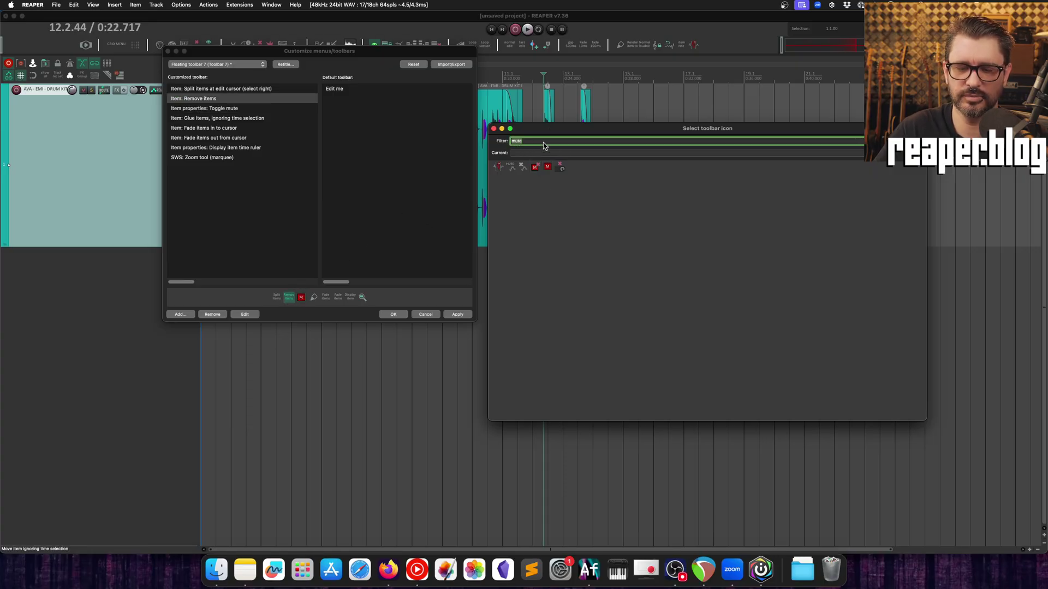
{"action": "type", "text": "era"}
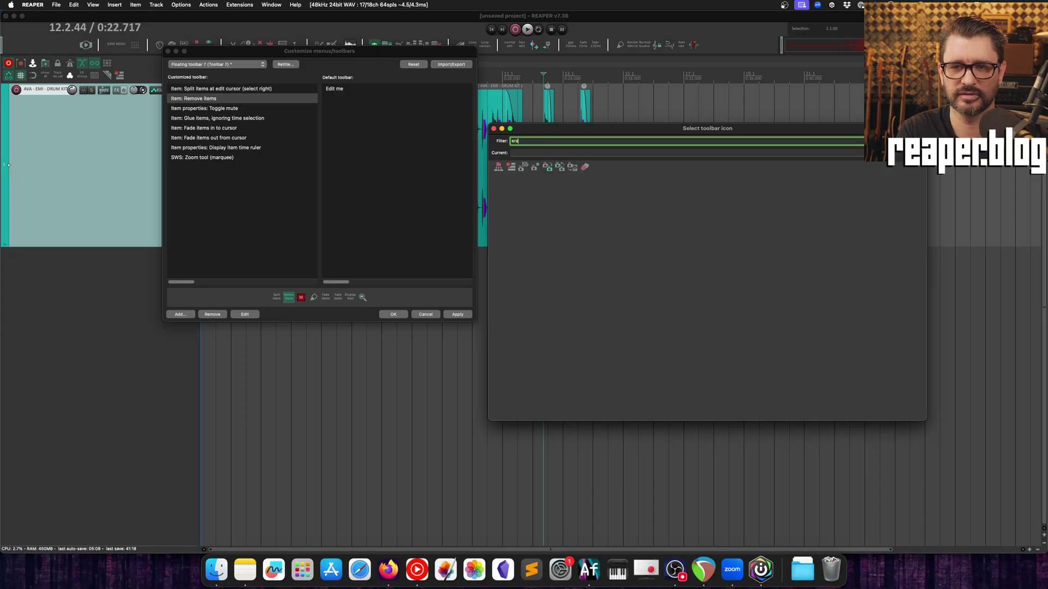
{"action": "type", "text": "s"}
{"action": "left_click", "coordinate": [499, 167]}
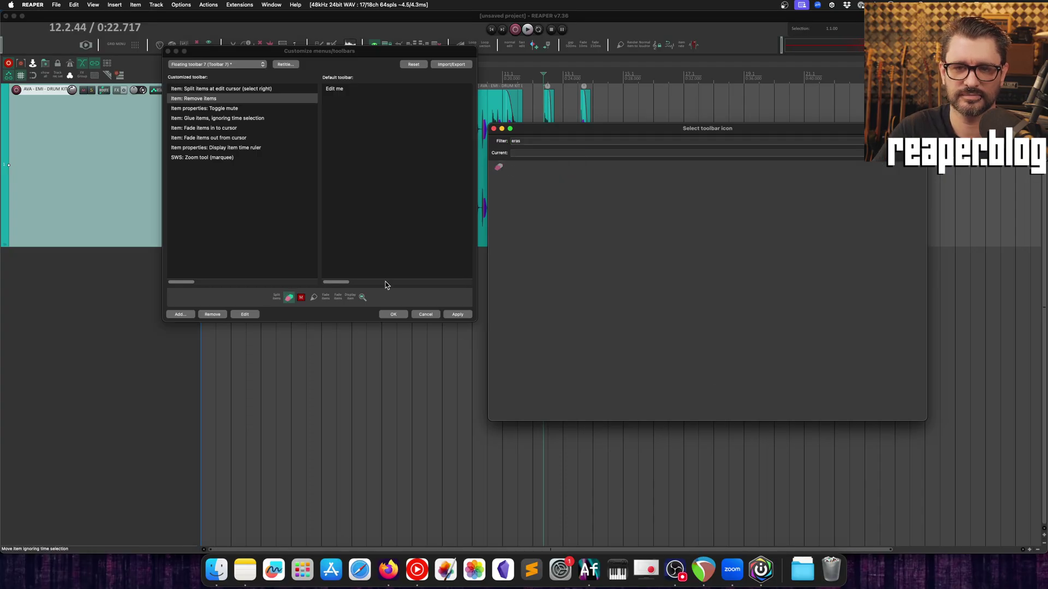
Give the Split items button a new icon, toolbar_midi_events_mode_drum_triangle.png.
{"action": "left_click", "coordinate": [277, 299]}
{"action": "double_click", "coordinate": [540, 140]}
{"action": "key", "text": "BackSpace"}
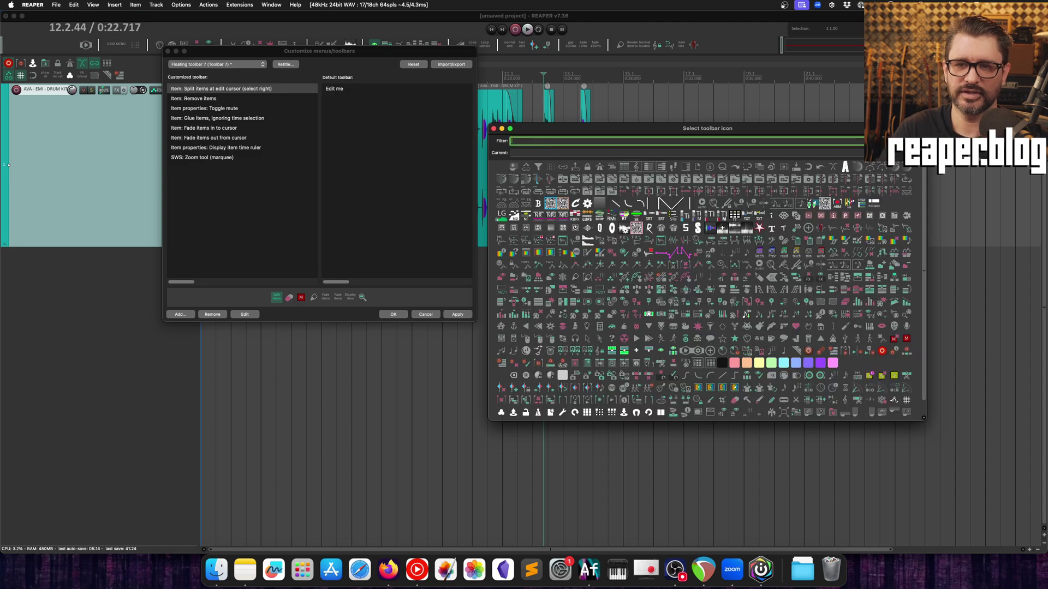
{"action": "type", "text": "bla"}
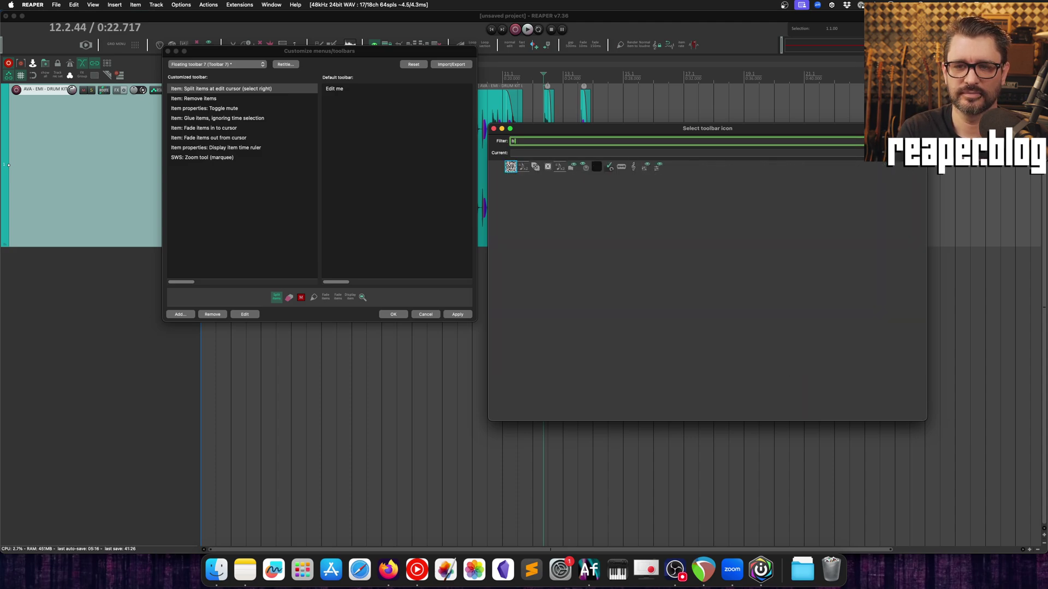
{"action": "key", "text": "BackSpace"}
{"action": "key", "text": "BackSpace"}
{"action": "key", "text": "BackSpace"}
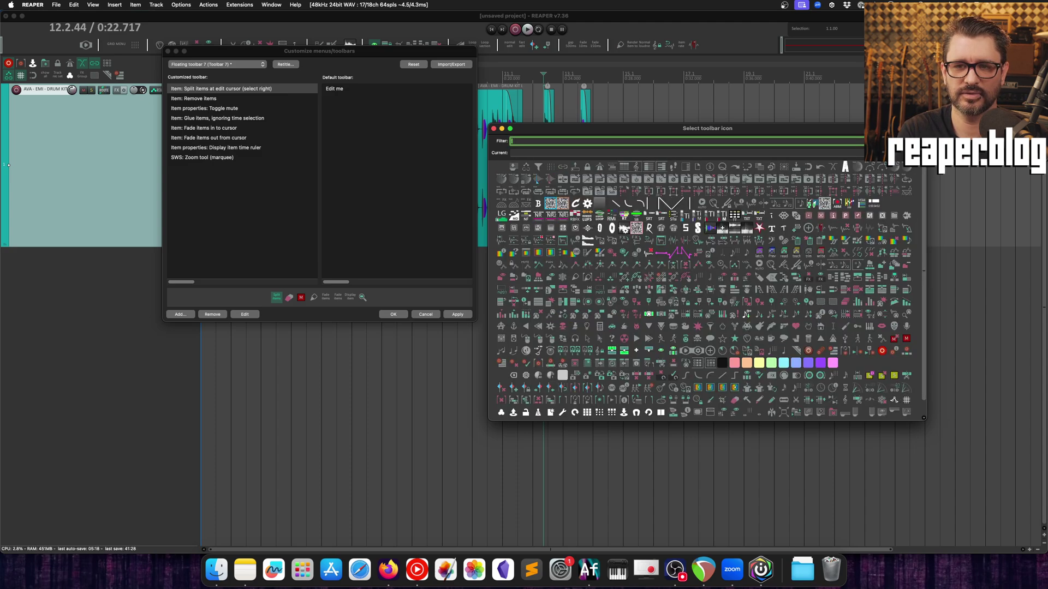
{"action": "type", "text": "spli"}
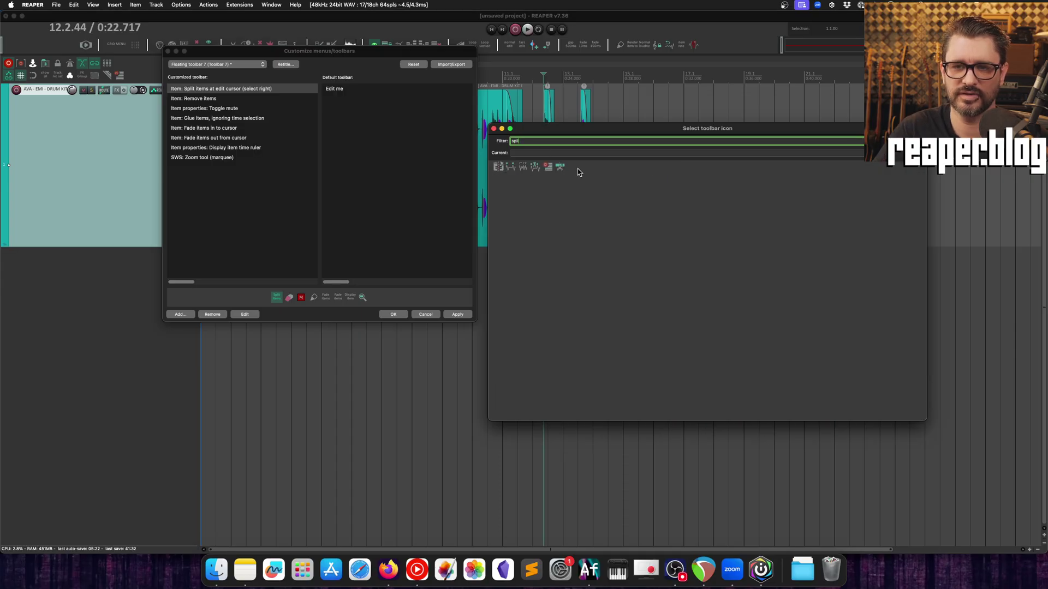
{"action": "left_click", "coordinate": [560, 167]}
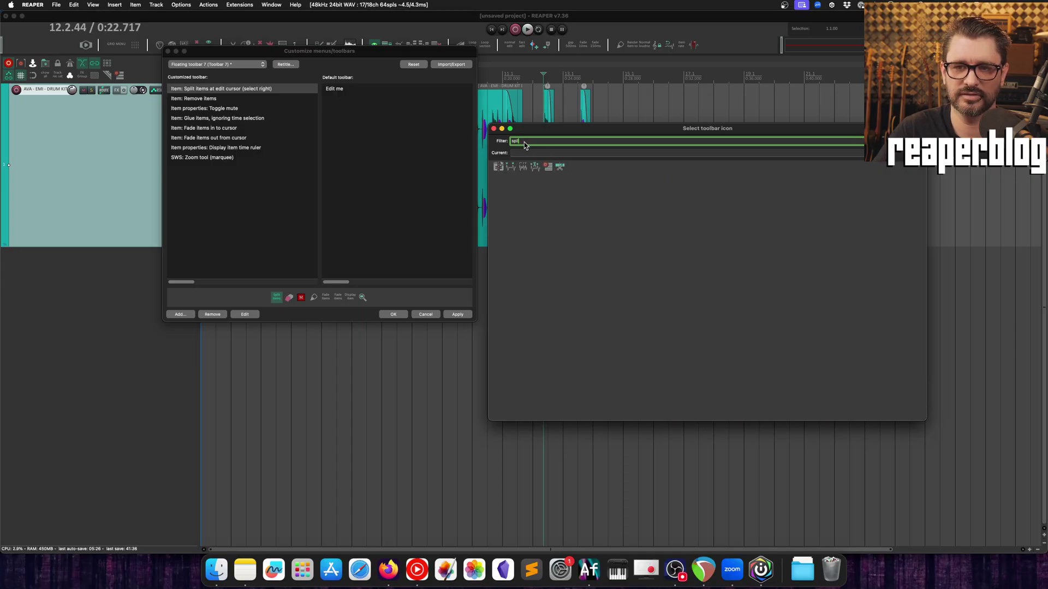
{"action": "key", "text": "BackSpace"}
{"action": "key", "text": "BackSpace"}
{"action": "key", "text": "BackSpace"}
{"action": "key", "text": "BackSpace"}
{"action": "scroll", "coordinate": [663, 268], "scroll_direction": "down", "scroll_amount": 1}
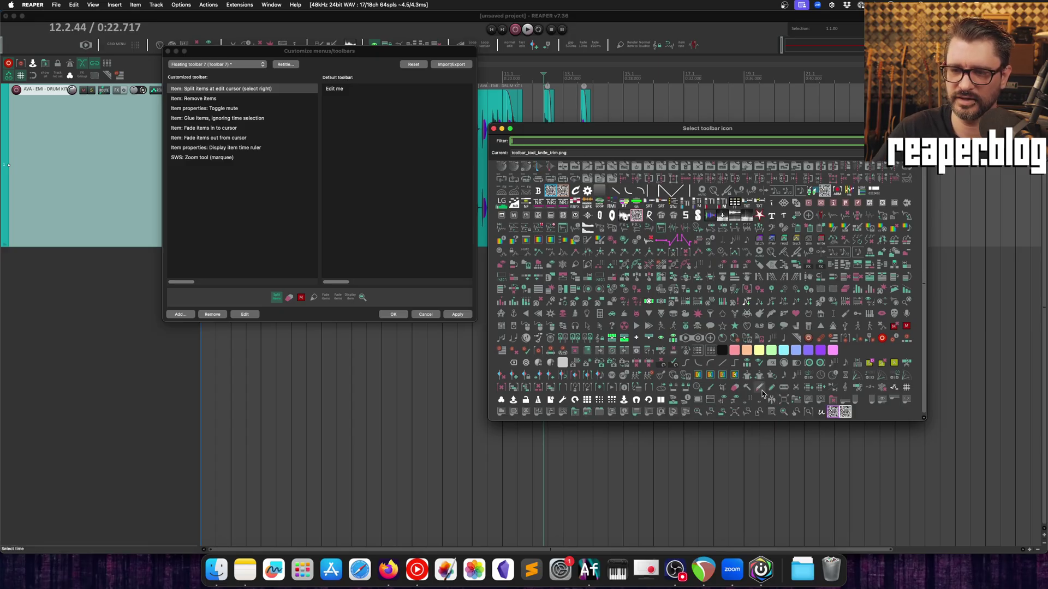
{"action": "left_click", "coordinate": [647, 327]}
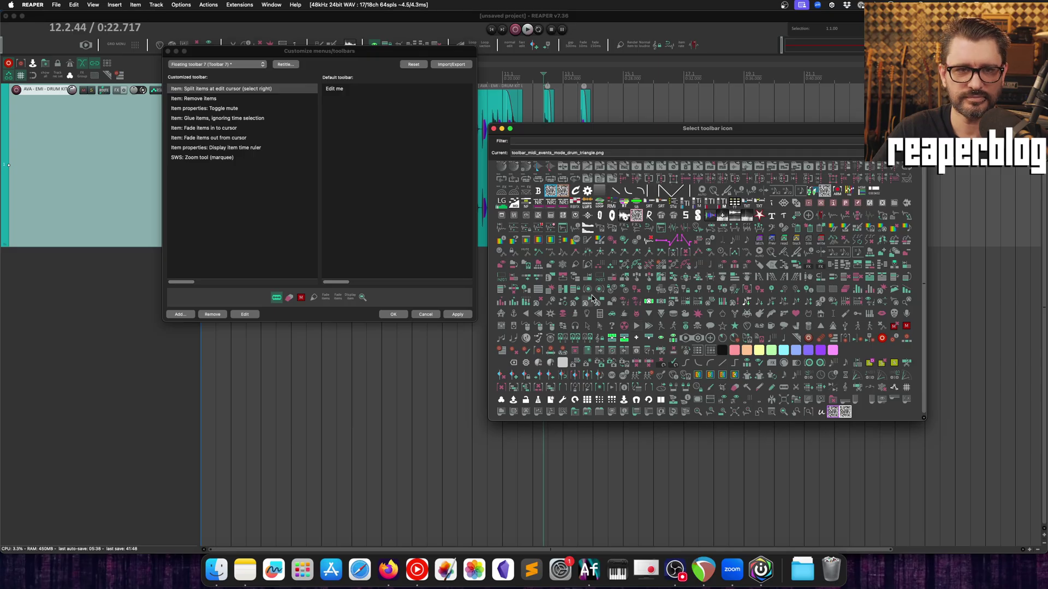
Close the icon picker and apply the new toolbar icons.
{"action": "left_click", "coordinate": [493, 129]}
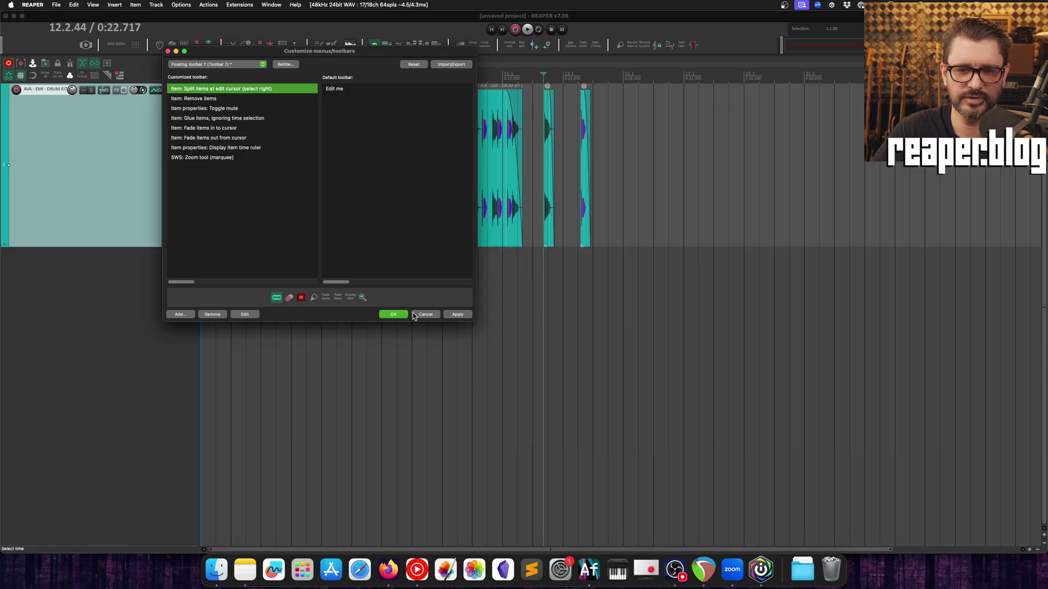
{"action": "left_click", "coordinate": [458, 314]}
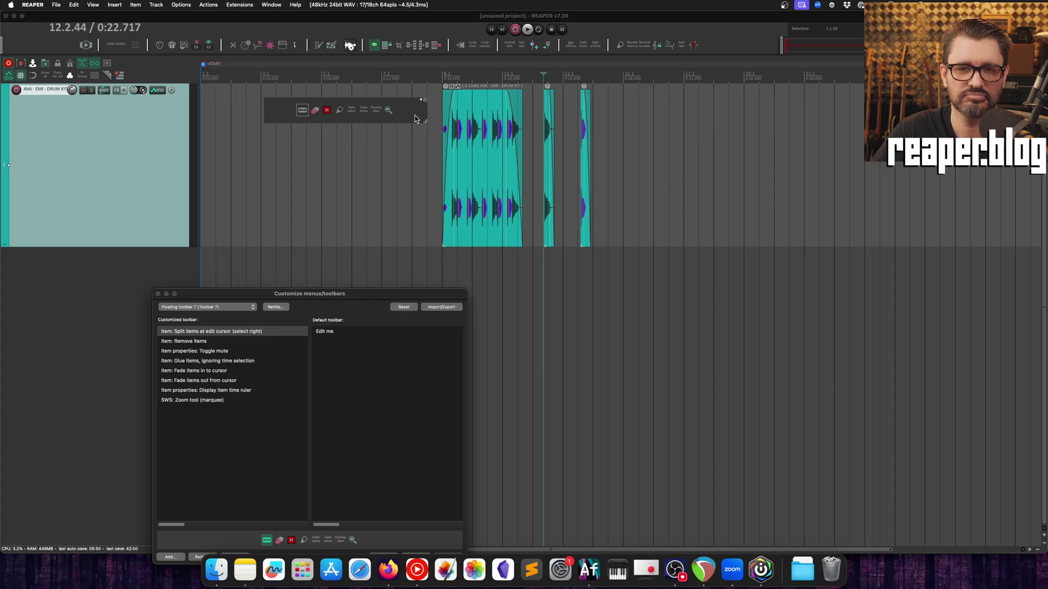
{"action": "left_click_drag", "start_coordinate": [365, 296], "coordinate": [430, 148]}
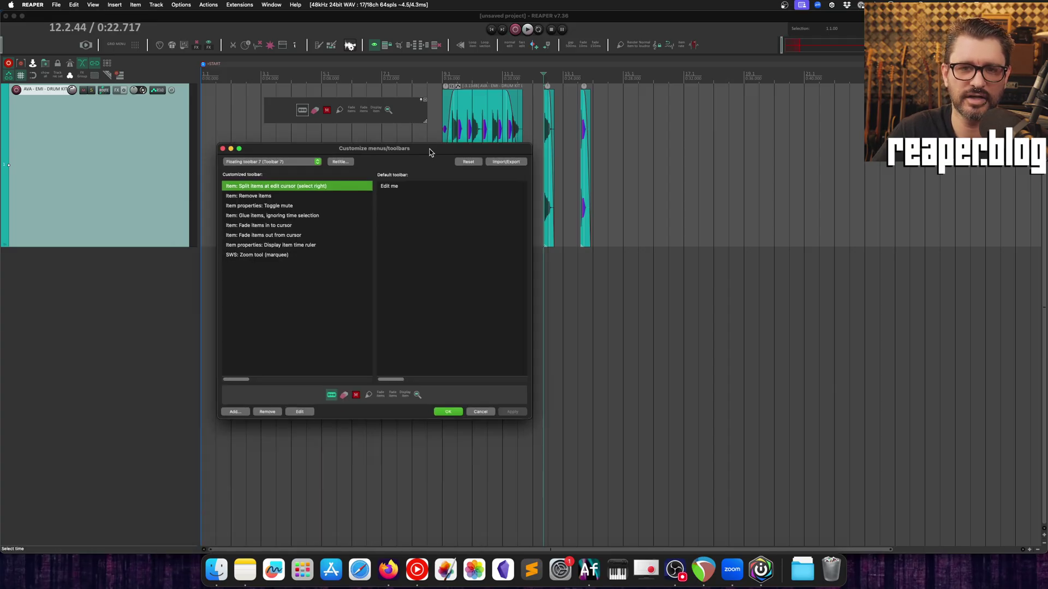
Label the Display item time ruler button 'Item Ruler' as a text icon with default tooltip.
{"action": "left_click", "coordinate": [282, 244]}
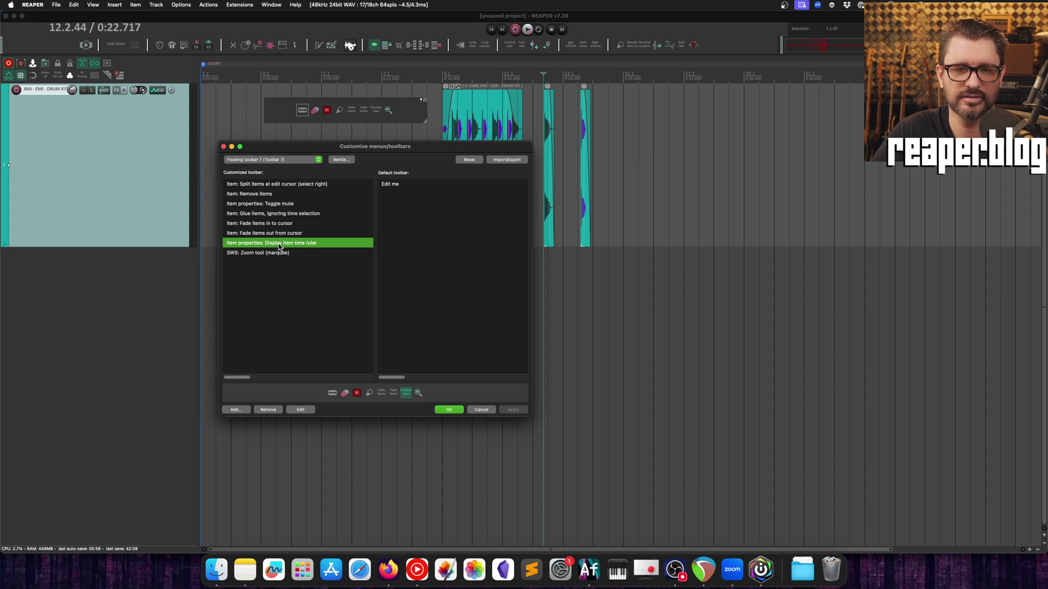
{"action": "right_click", "coordinate": [278, 243]}
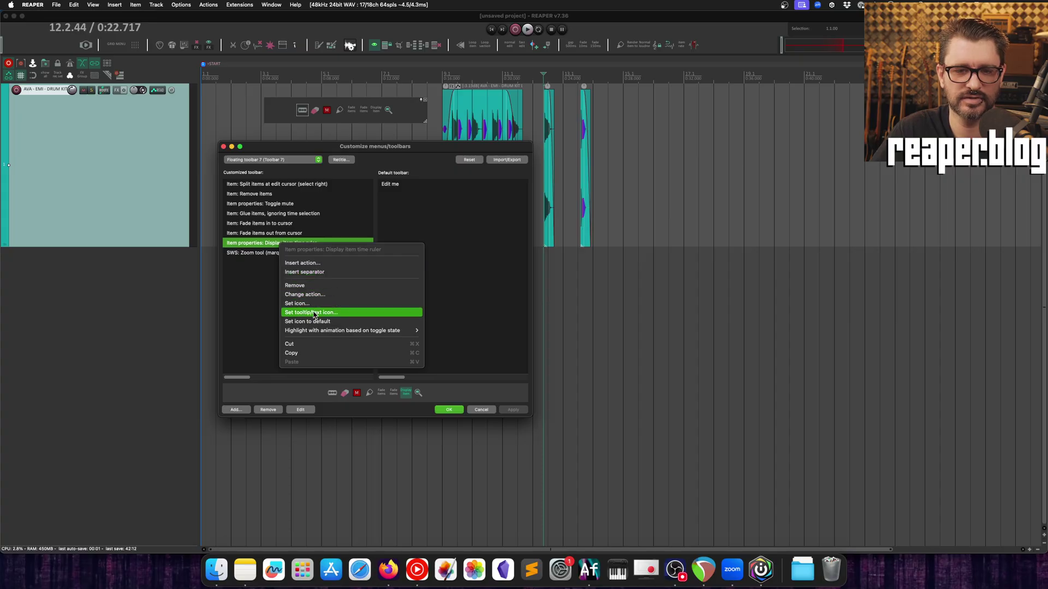
{"action": "left_click", "coordinate": [356, 313]}
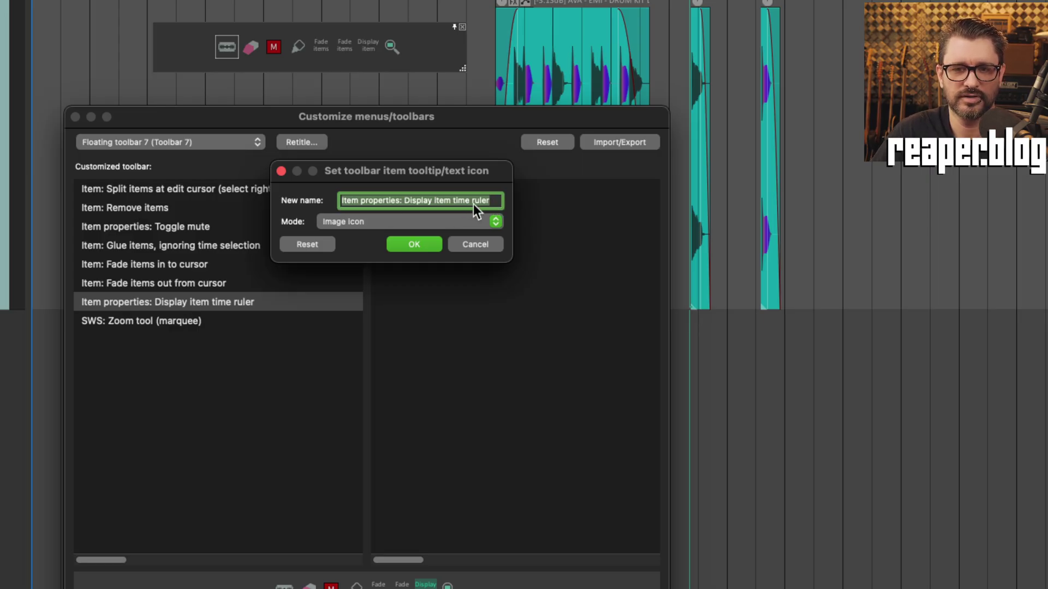
{"action": "type", "text": "It"}
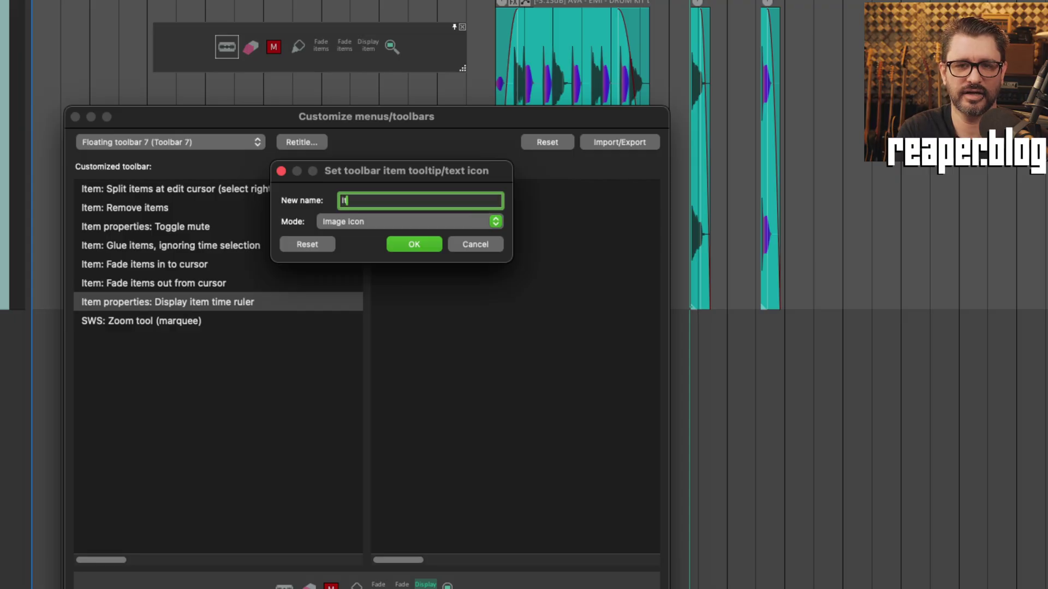
{"action": "type", "text": "em Ruler"}
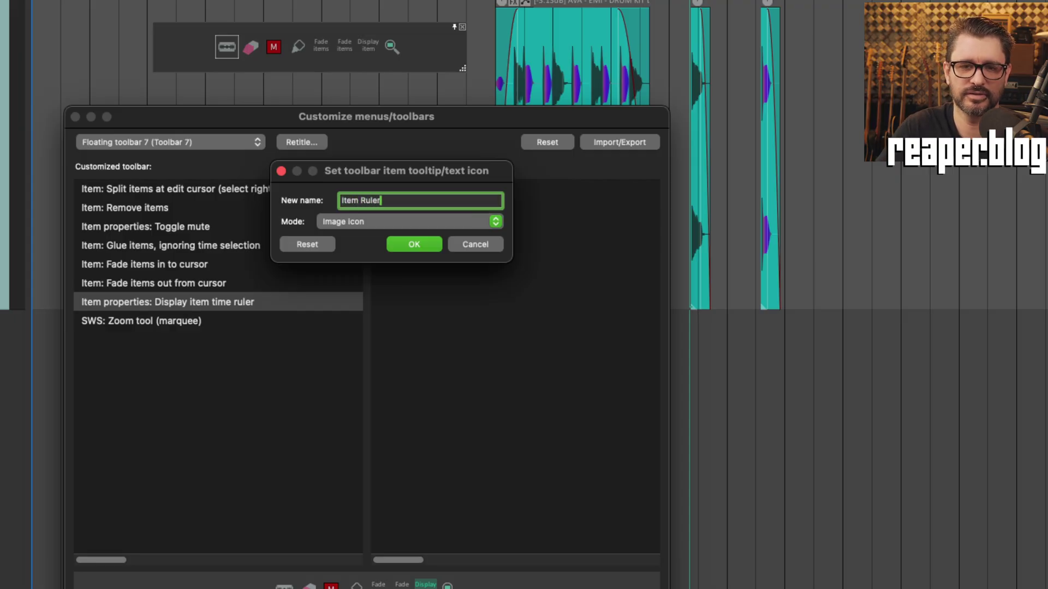
{"action": "left_click", "coordinate": [352, 218]}
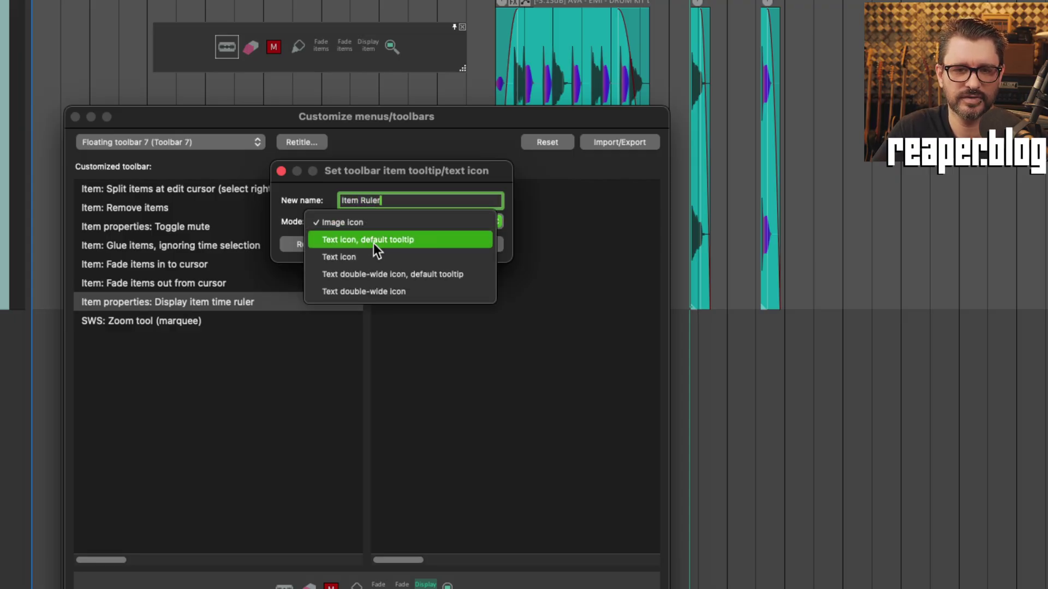
{"action": "left_click", "coordinate": [421, 244]}
{"action": "left_click", "coordinate": [426, 247]}
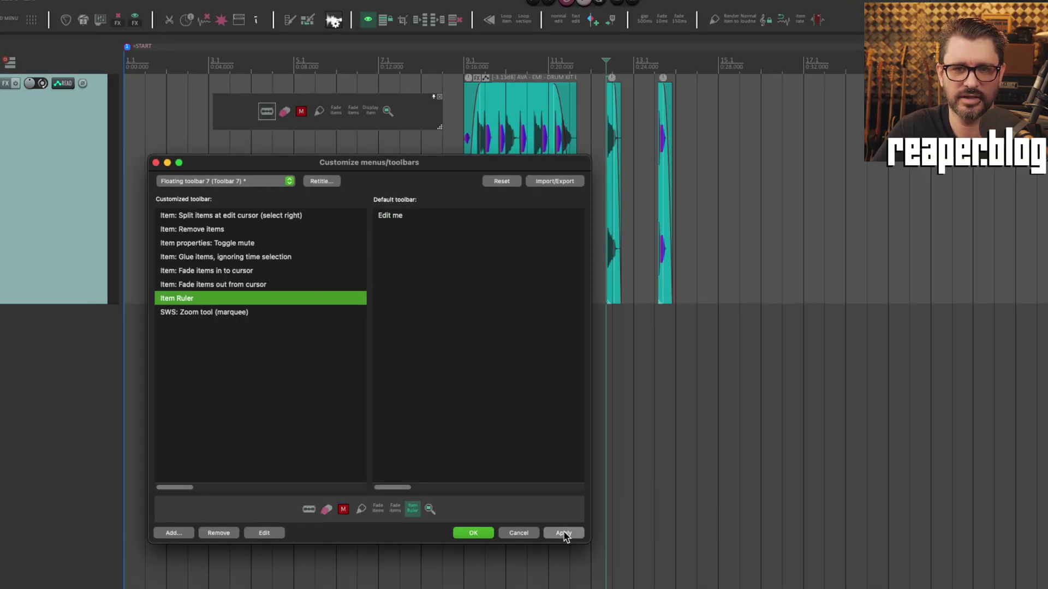
Apply the Item Ruler label and enable 'Don't animate armed-action toolbar buttons'.
{"action": "left_click", "coordinate": [564, 533]}
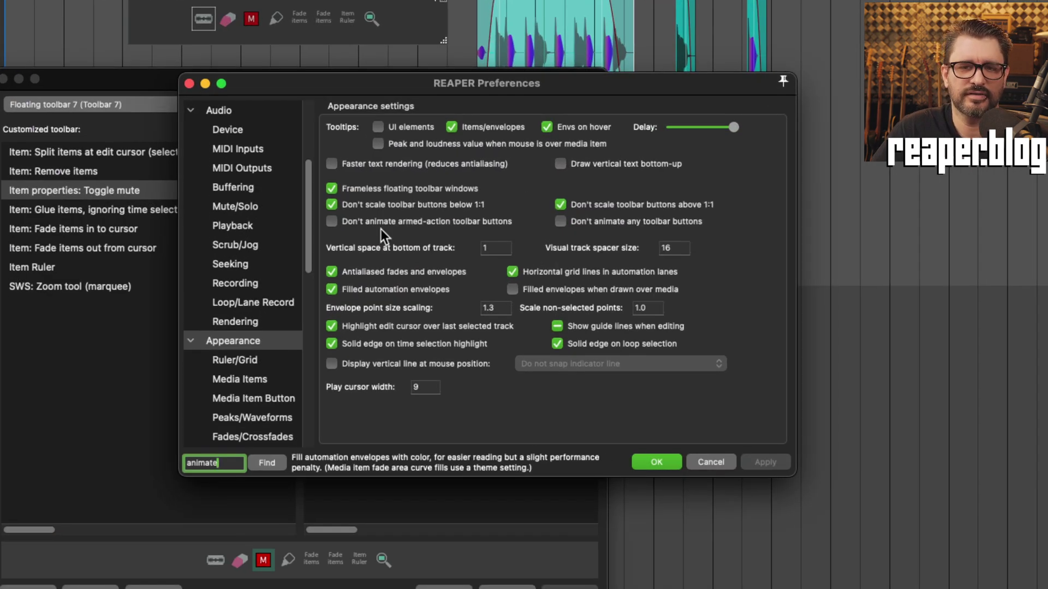
{"action": "mouse_move", "coordinate": [472, 226]}
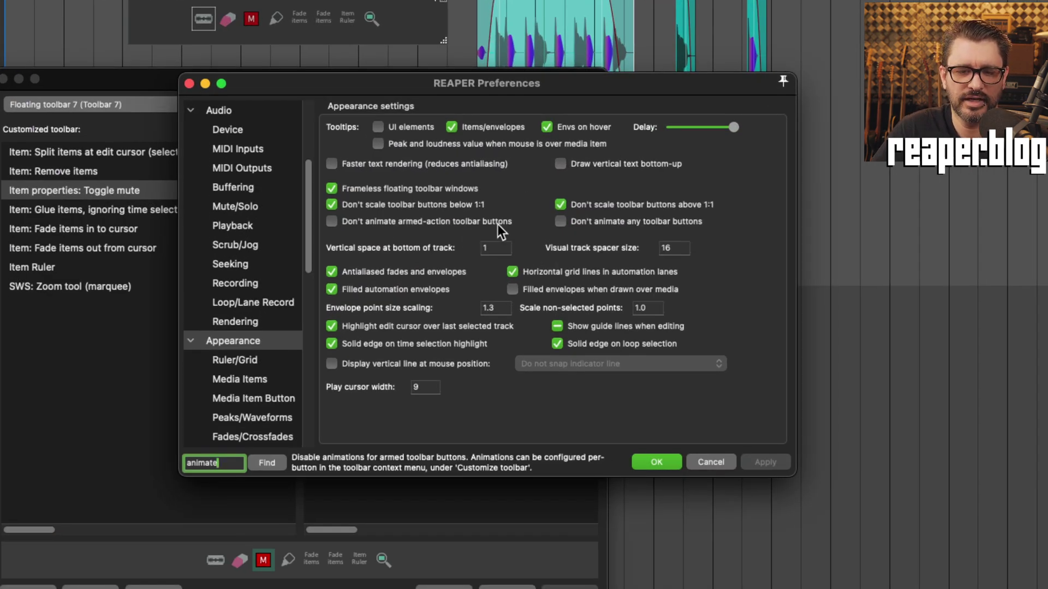
{"action": "left_click", "coordinate": [497, 224]}
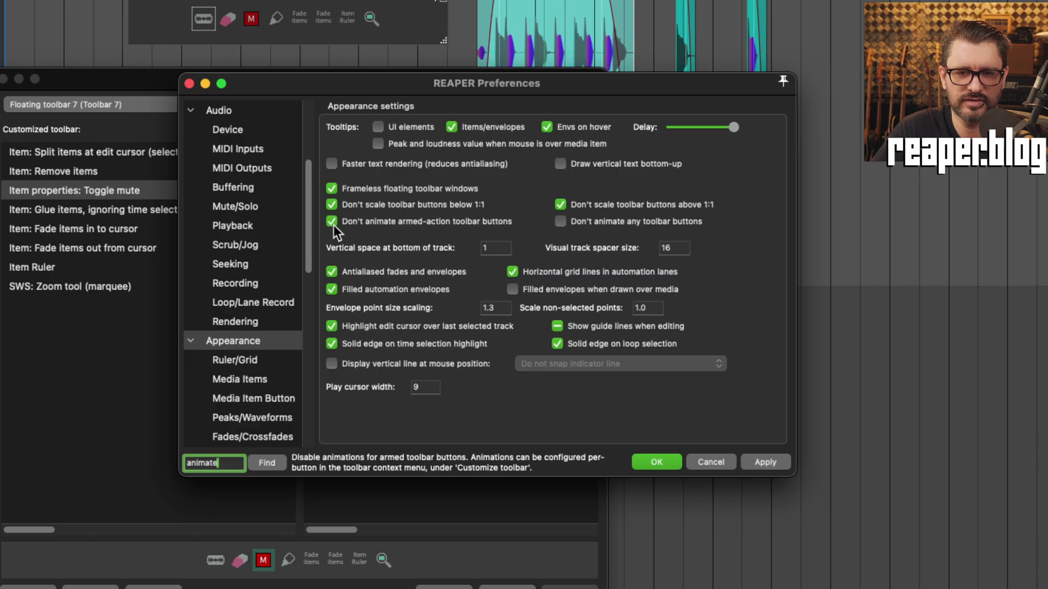
{"action": "left_click", "coordinate": [770, 464]}
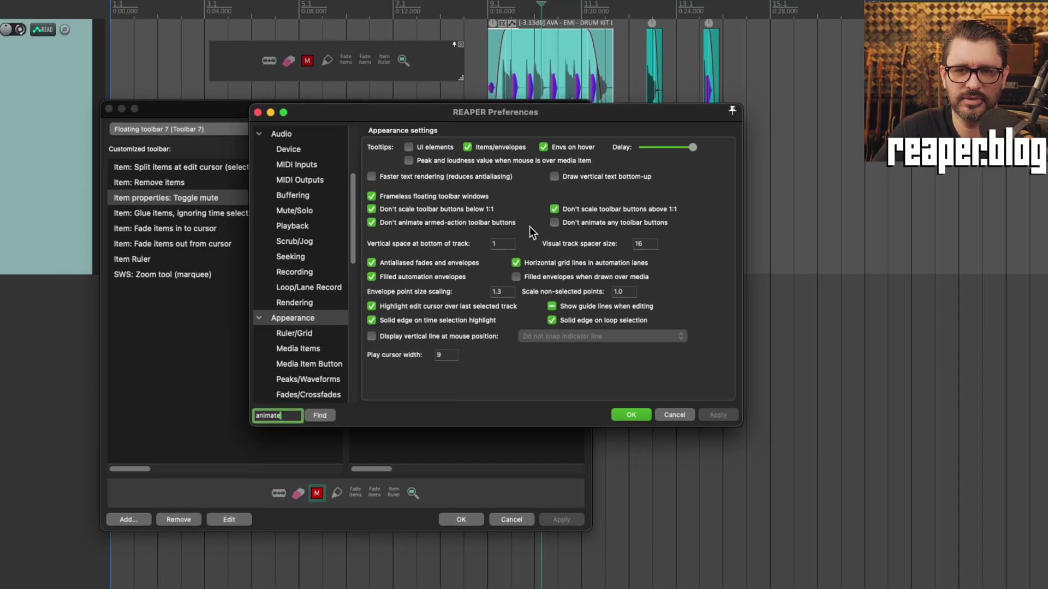
Arm the Remove items toolbar action and close Preferences.
{"action": "right_click", "coordinate": [269, 61]}
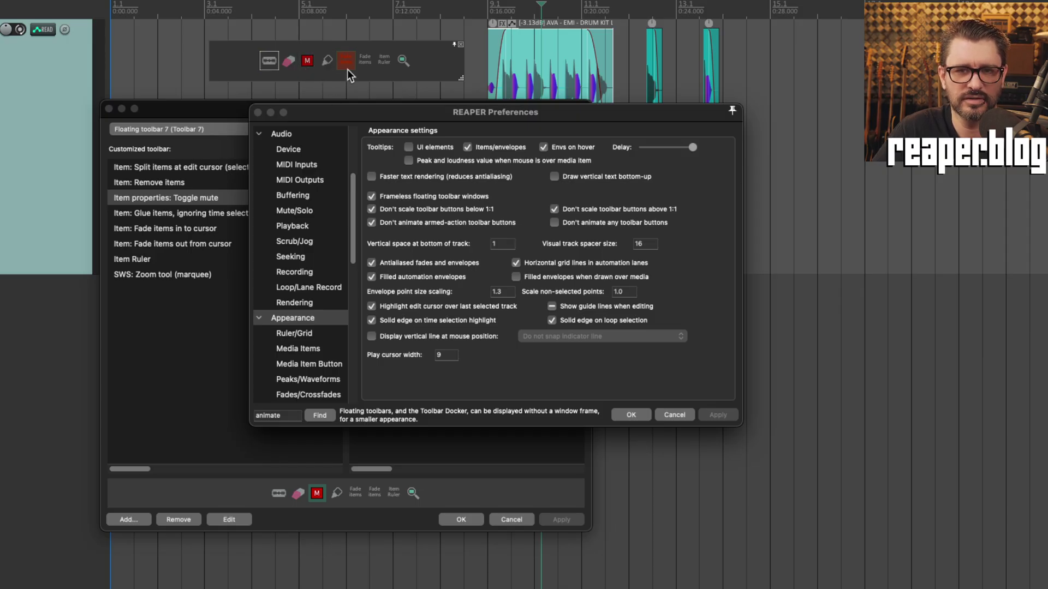
{"action": "left_click", "coordinate": [719, 416]}
{"action": "left_click", "coordinate": [339, 115]}
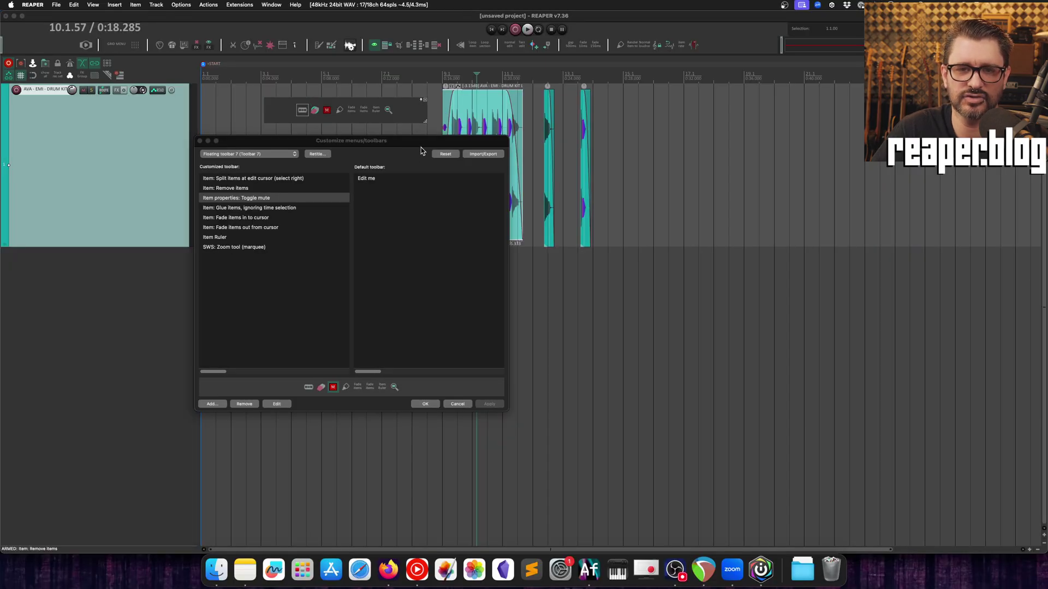
Delete a drum item with the armed Remove action, then undo to restore it.
{"action": "left_click_drag", "start_coordinate": [422, 148], "coordinate": [387, 244]}
{"action": "left_click", "coordinate": [483, 172]}
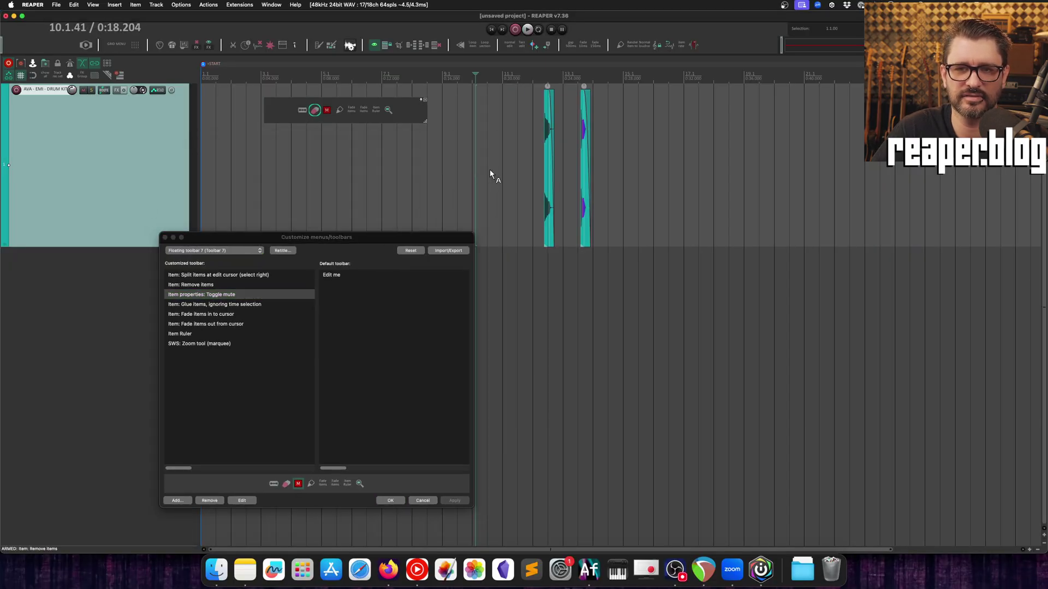
{"action": "left_click", "coordinate": [315, 110]}
{"action": "key", "text": "super+z"}
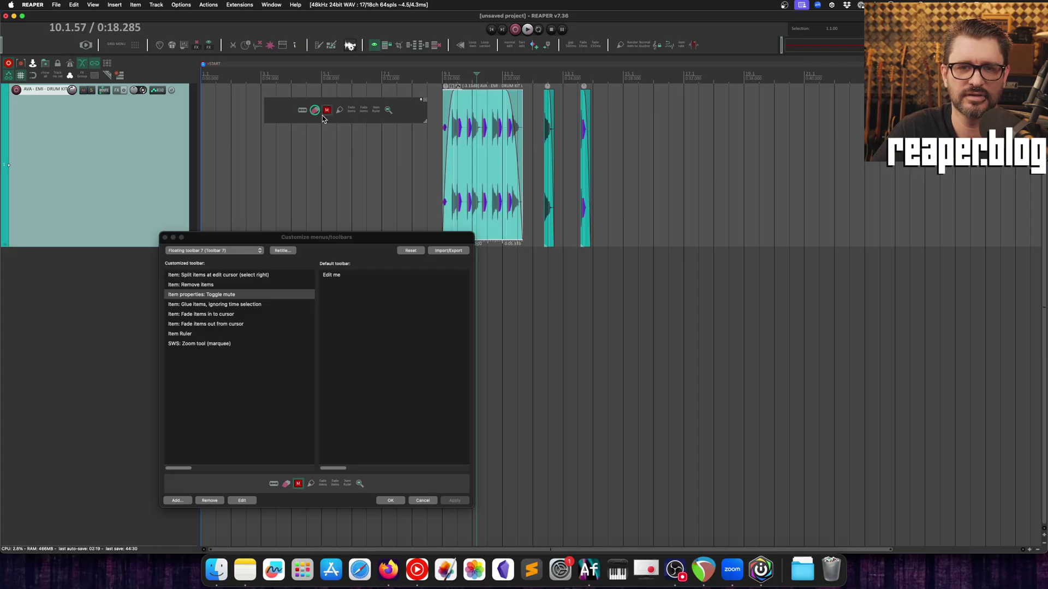
Set the Zoom tool (marquee) button to Animate if toggle state enabled, apply, and switch it on.
{"action": "left_click", "coordinate": [253, 344]}
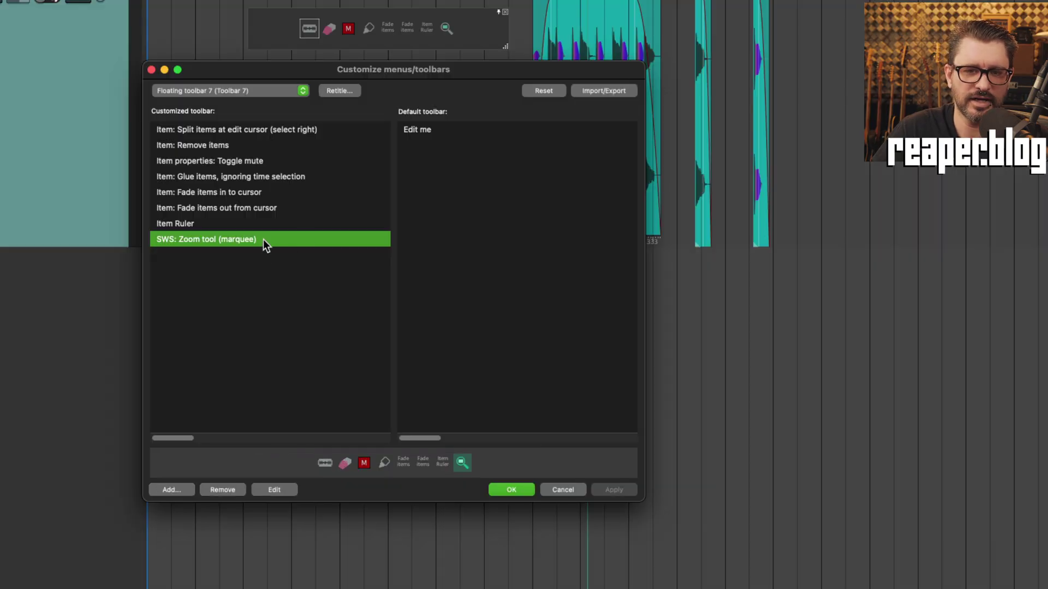
{"action": "right_click", "coordinate": [263, 239]}
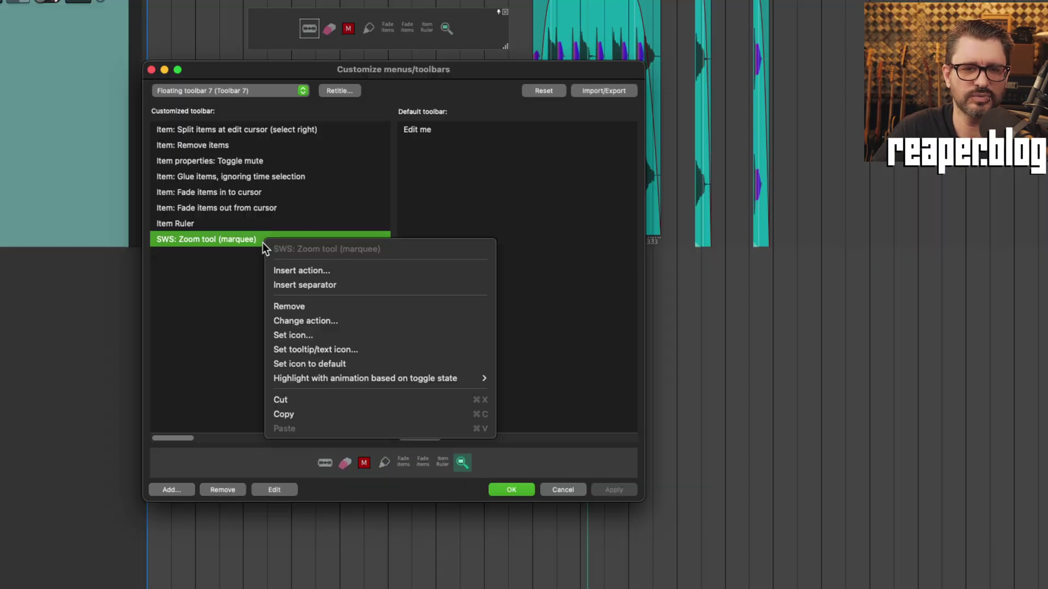
{"action": "mouse_move", "coordinate": [411, 379]}
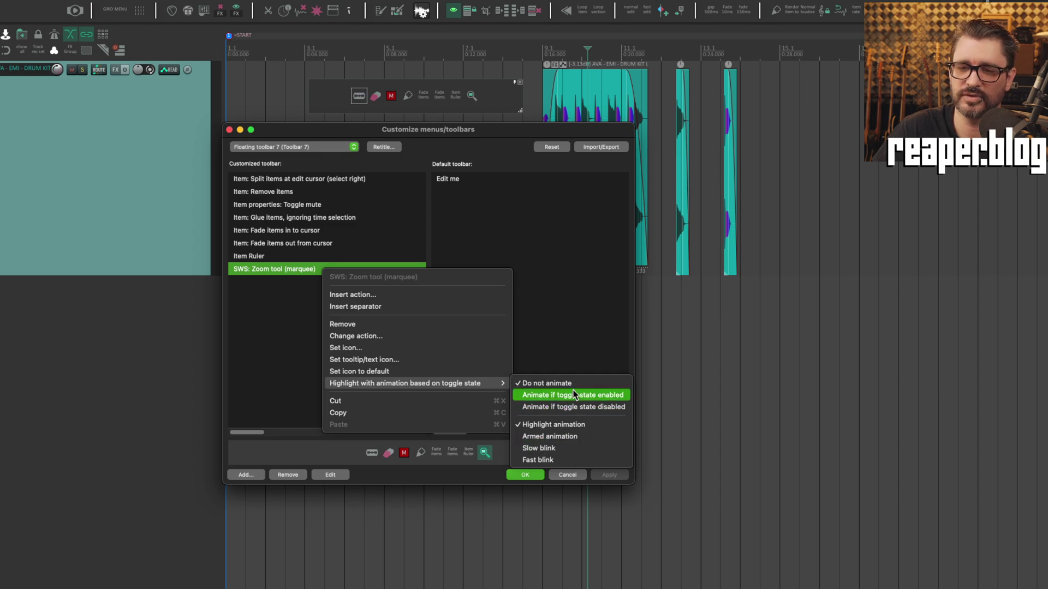
{"action": "left_click", "coordinate": [613, 400]}
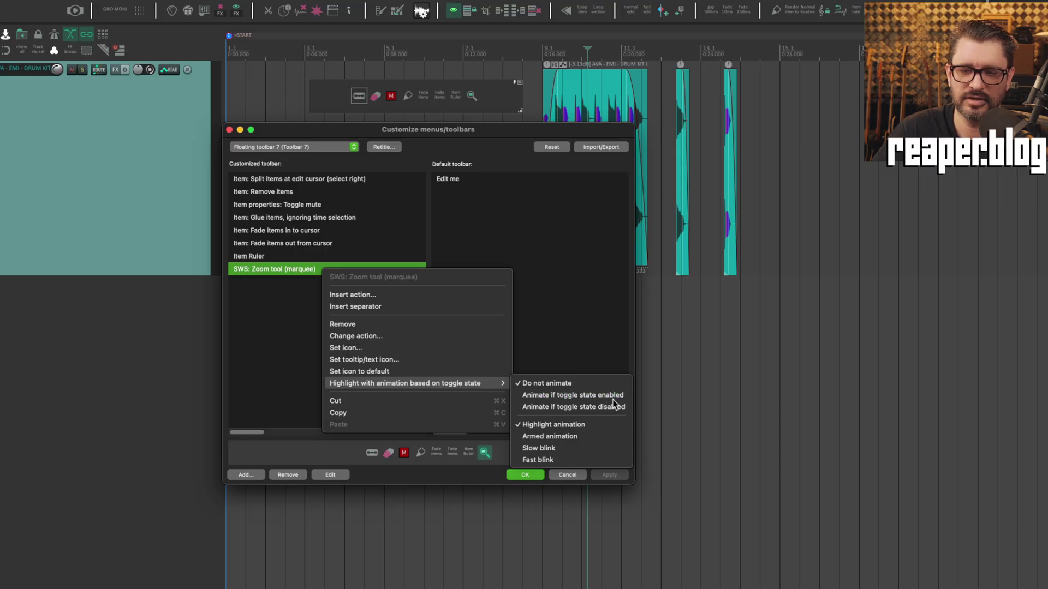
{"action": "left_click", "coordinate": [473, 97]}
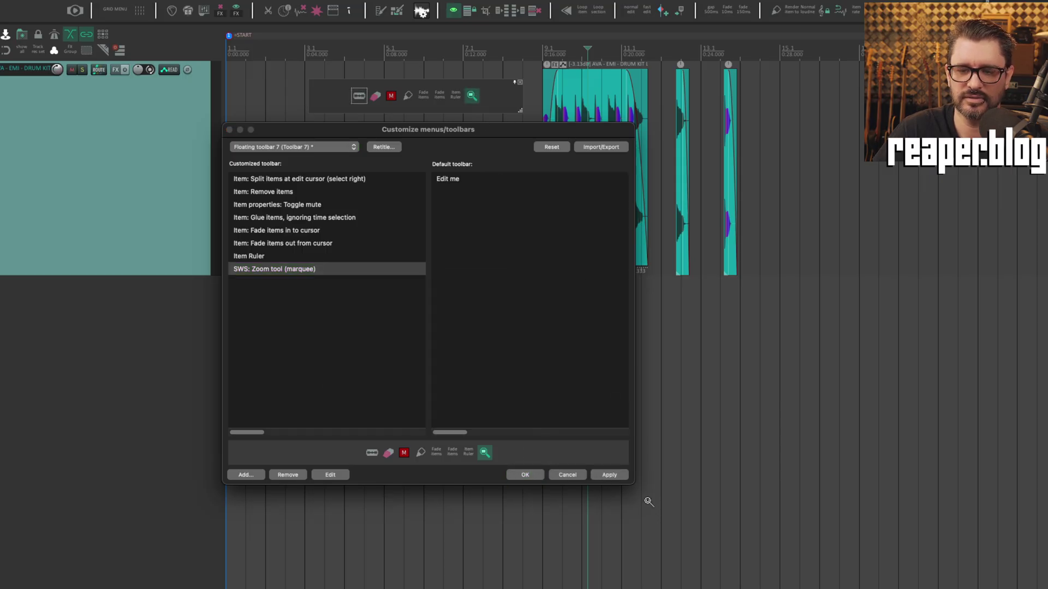
{"action": "left_click", "coordinate": [620, 479]}
{"action": "left_click", "coordinate": [618, 475]}
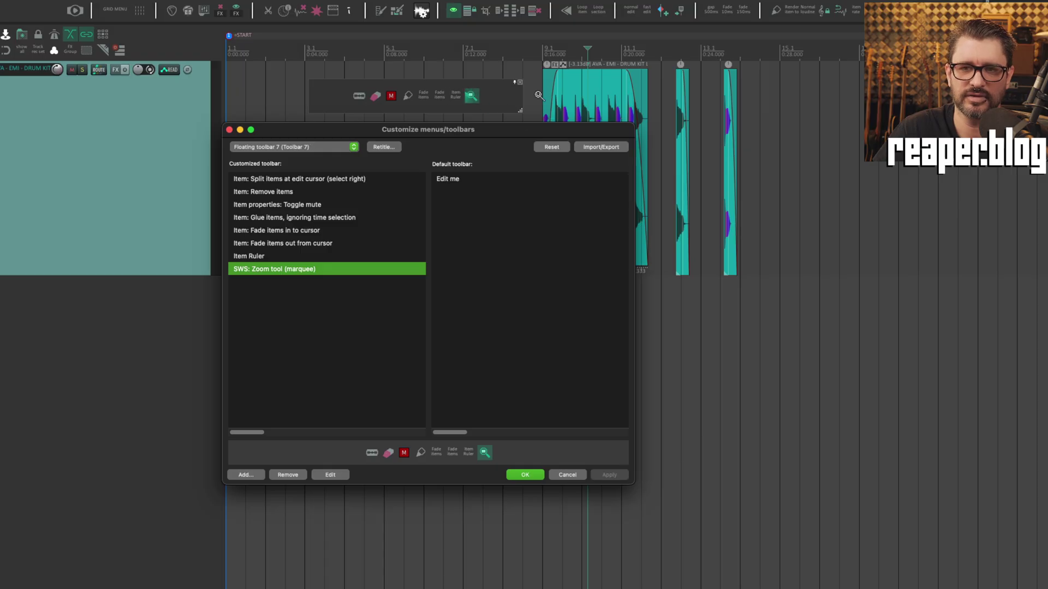
{"action": "left_click", "coordinate": [573, 89]}
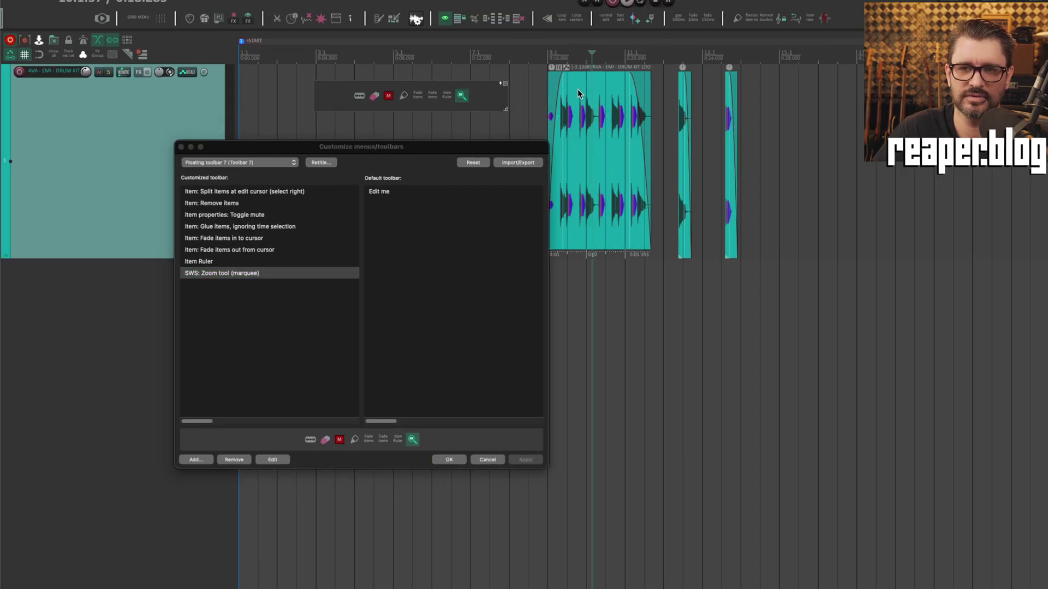
{"action": "left_click", "coordinate": [461, 95]}
Marquee-zoom on the drum items, enable an override mouse mode, and test time selections.
{"action": "left_click_drag", "start_coordinate": [539, 124], "coordinate": [748, 149]}
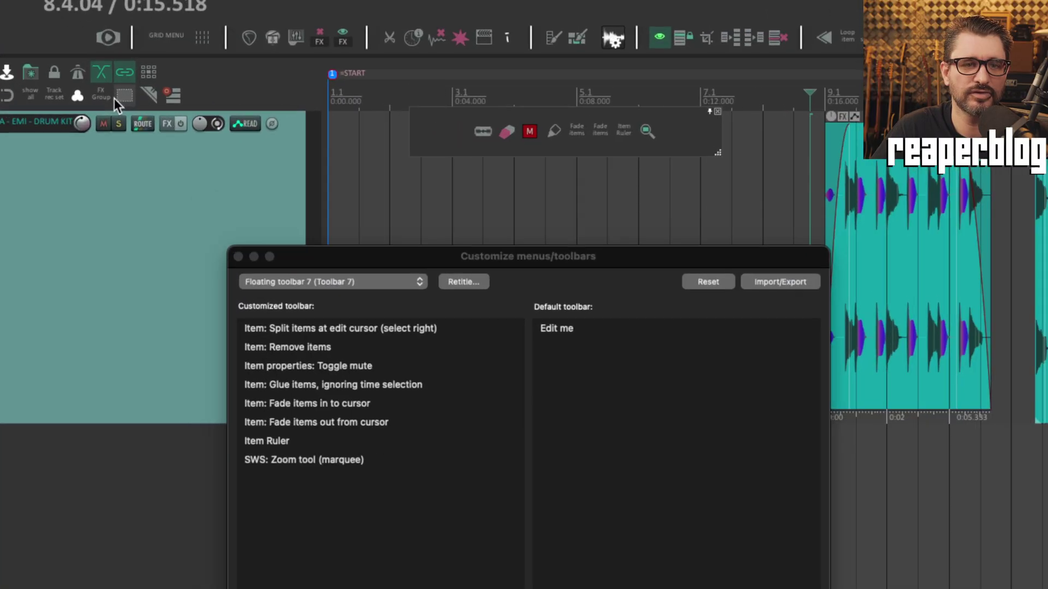
{"action": "left_click", "coordinate": [209, 102]}
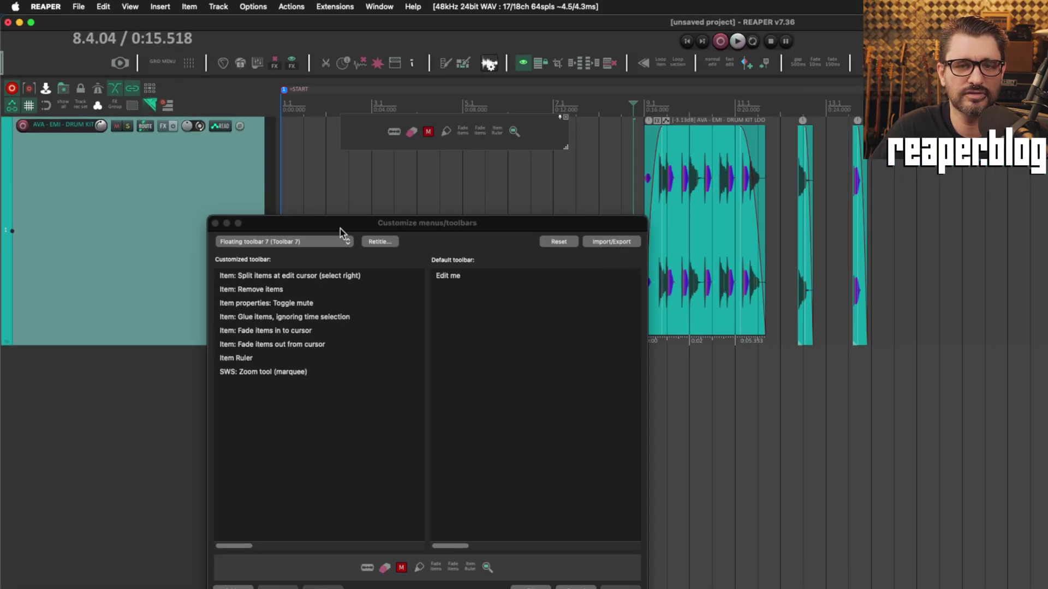
{"action": "left_click_drag", "start_coordinate": [339, 228], "coordinate": [223, 388]}
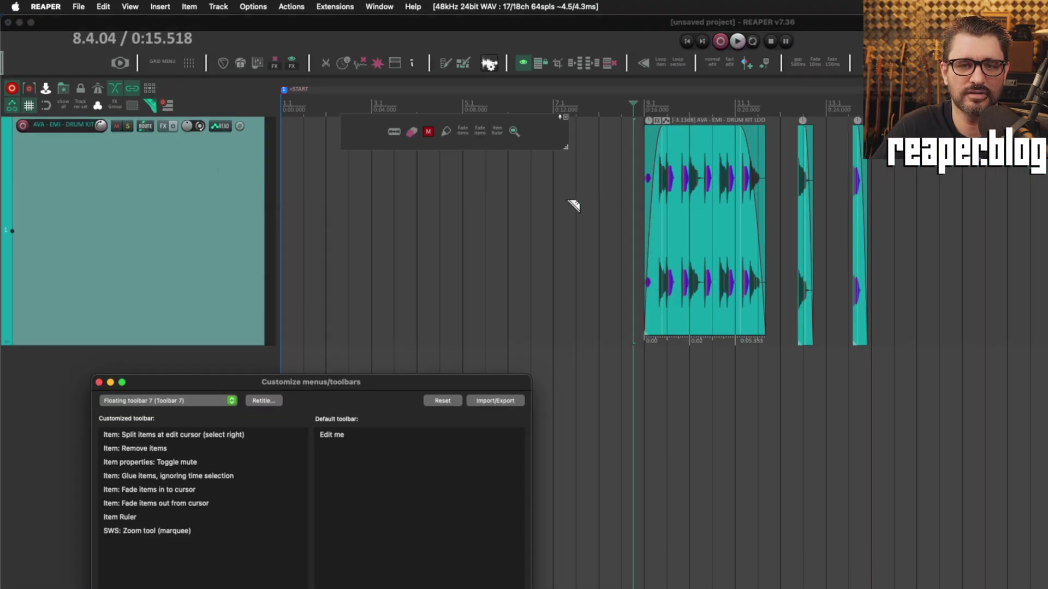
{"action": "left_click_drag", "start_coordinate": [522, 219], "coordinate": [975, 205]}
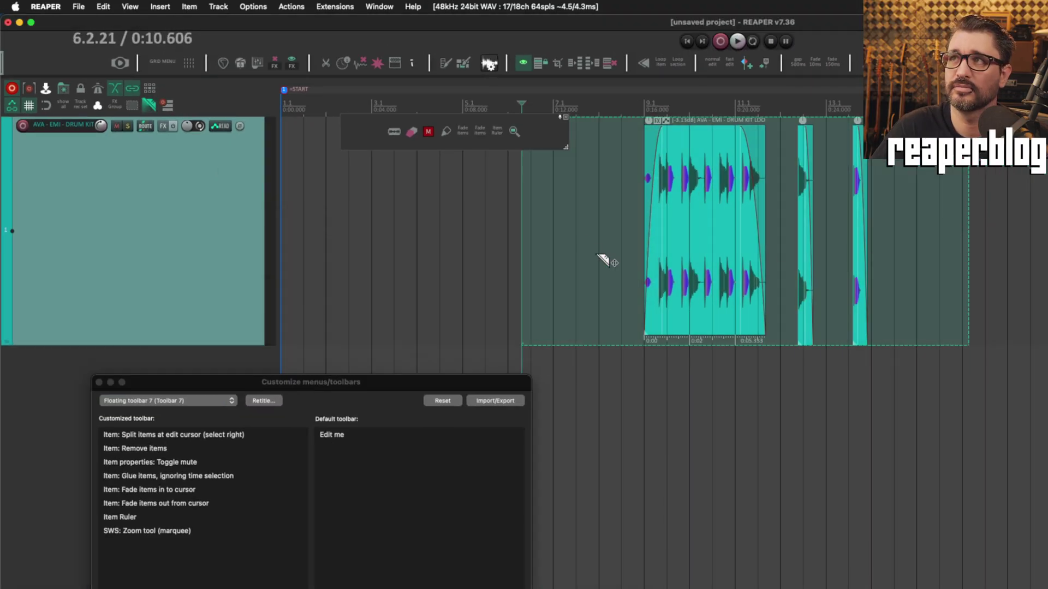
{"action": "left_click_drag", "start_coordinate": [401, 211], "coordinate": [507, 212]}
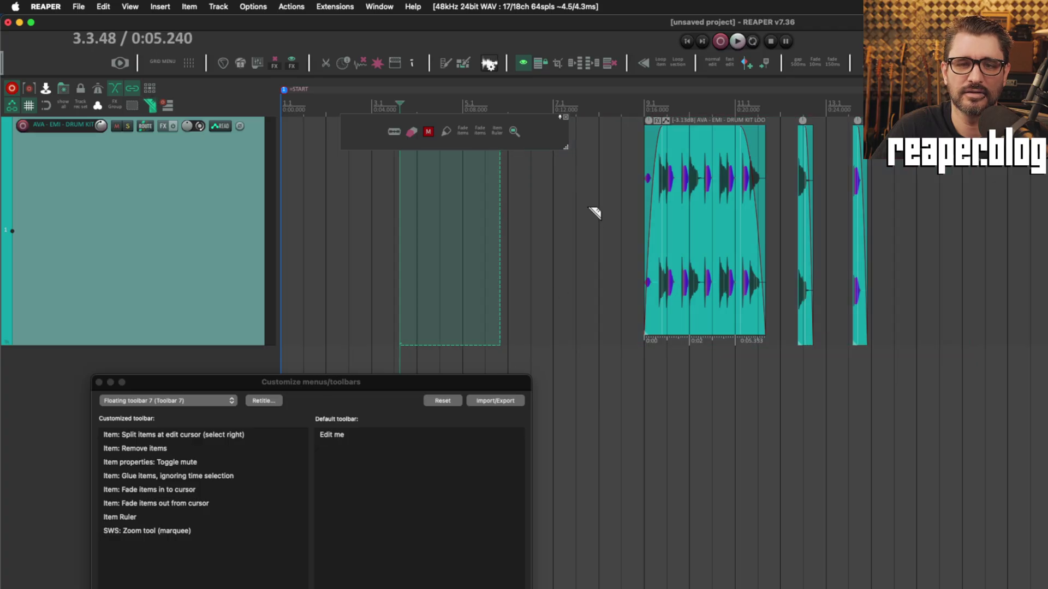
{"action": "left_click_drag", "start_coordinate": [589, 213], "coordinate": [645, 221]}
{"action": "left_click_drag", "start_coordinate": [790, 195], "coordinate": [738, 199]}
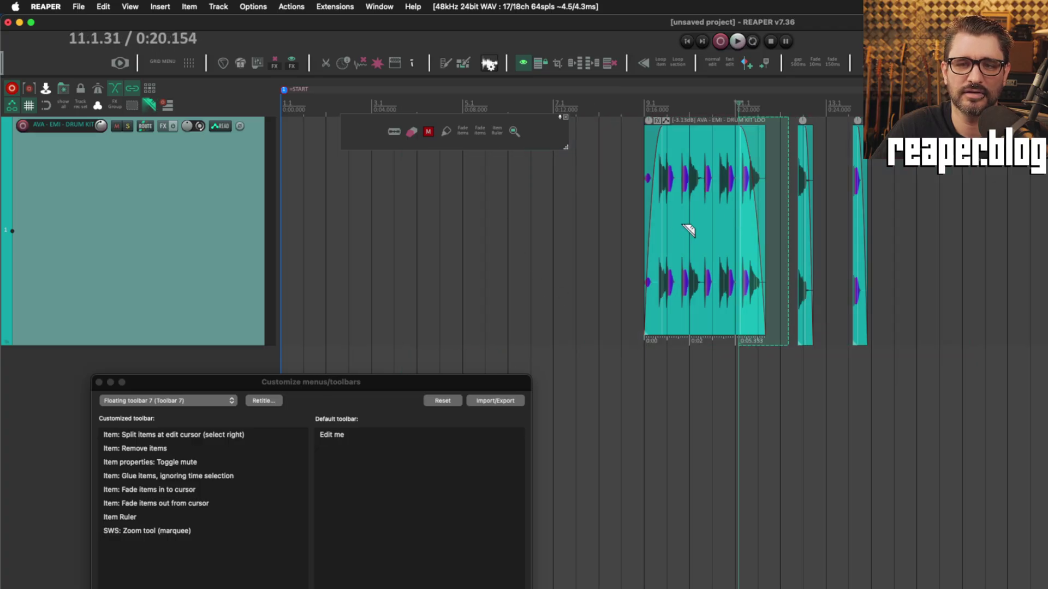
{"action": "key", "text": "super+z"}
{"action": "key", "text": "super+z"}
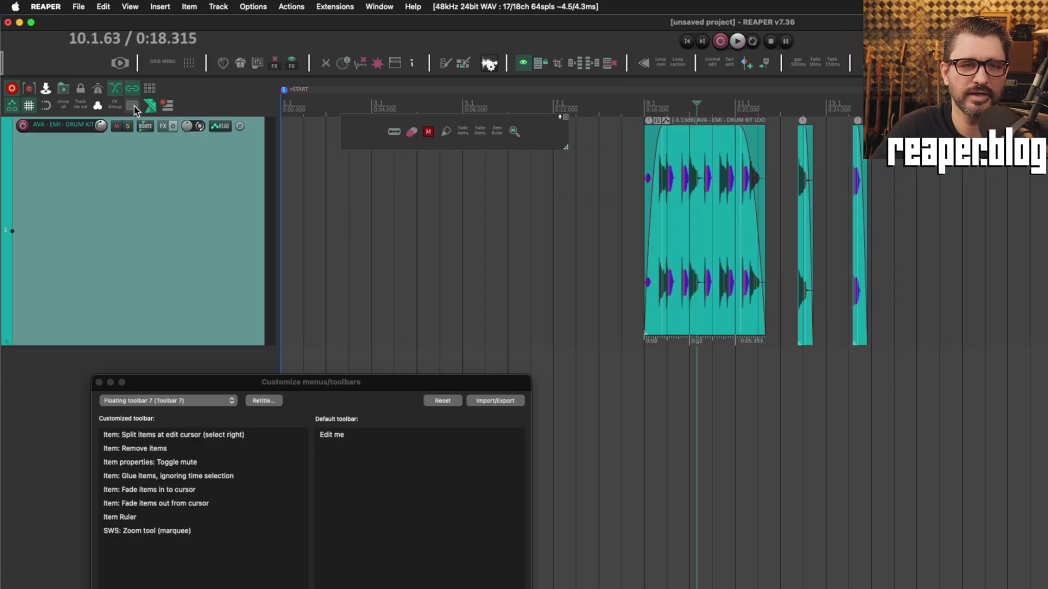
Test marquee selection of the drum items, then open Preferences with Cmd+comma.
{"action": "left_click_drag", "start_coordinate": [514, 195], "coordinate": [780, 229]}
{"action": "left_click_drag", "start_coordinate": [870, 197], "coordinate": [770, 218]}
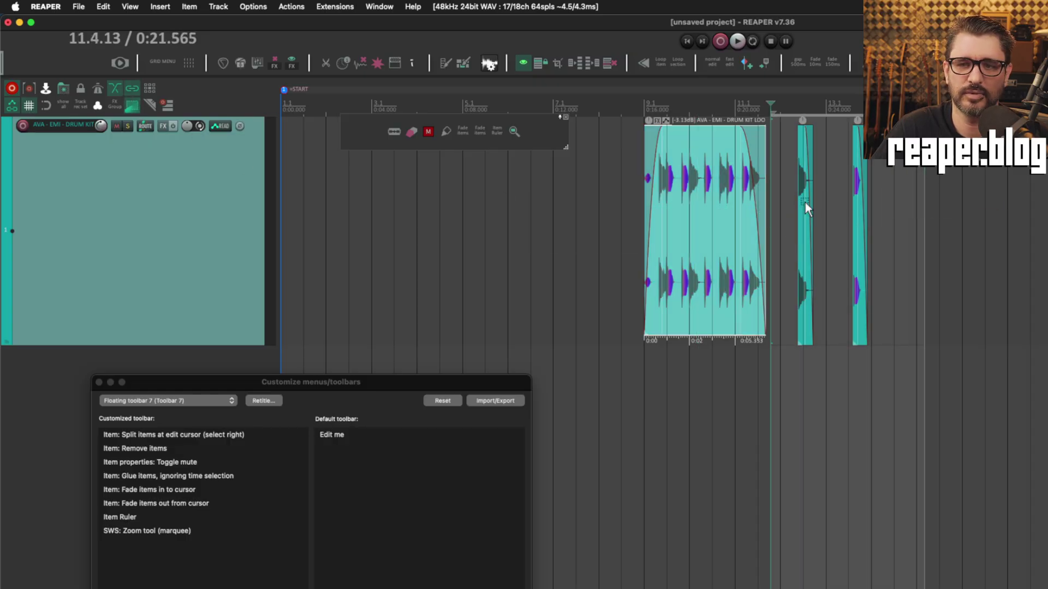
{"action": "left_click_drag", "start_coordinate": [790, 202], "coordinate": [903, 243]}
{"action": "scroll", "coordinate": [467, 191], "scroll_direction": "right", "scroll_amount": 5}
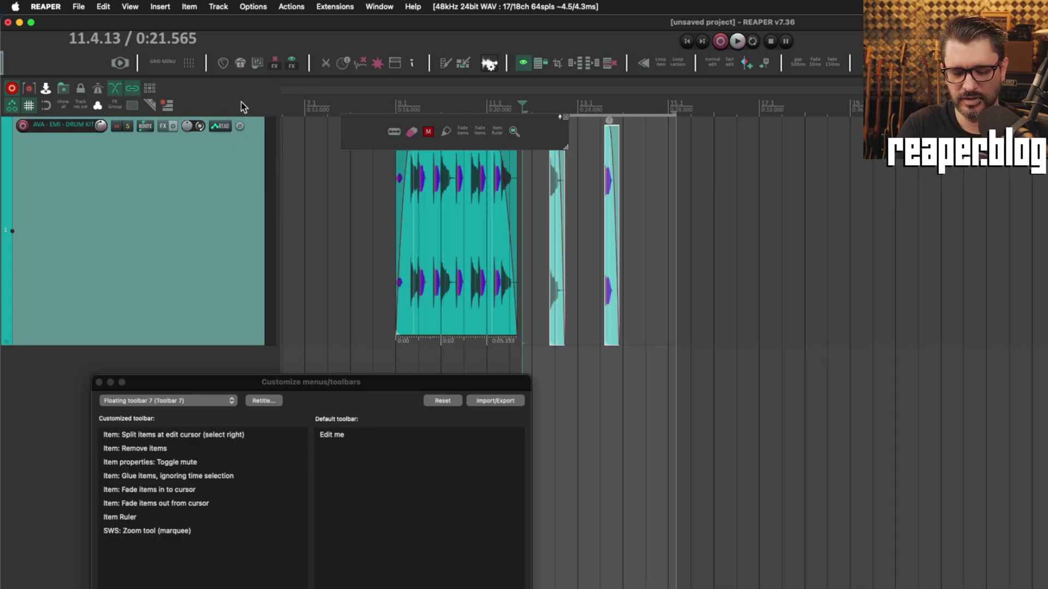
{"action": "key", "text": "super+comma"}
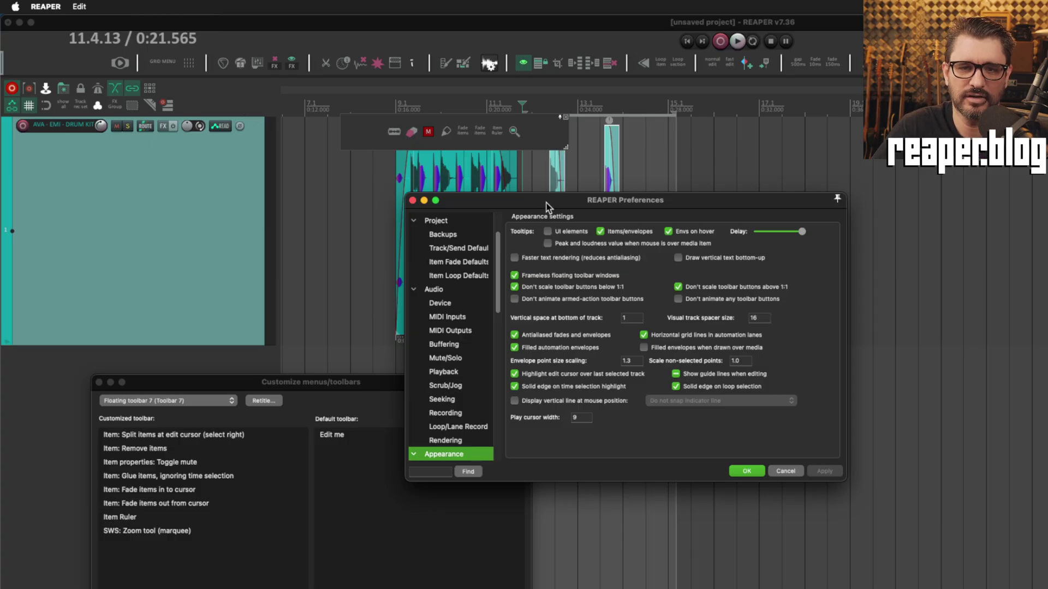
Go to the Mouse Modifiers page under Editing Behavior in Preferences.
{"action": "left_click_drag", "start_coordinate": [502, 203], "coordinate": [407, 157]}
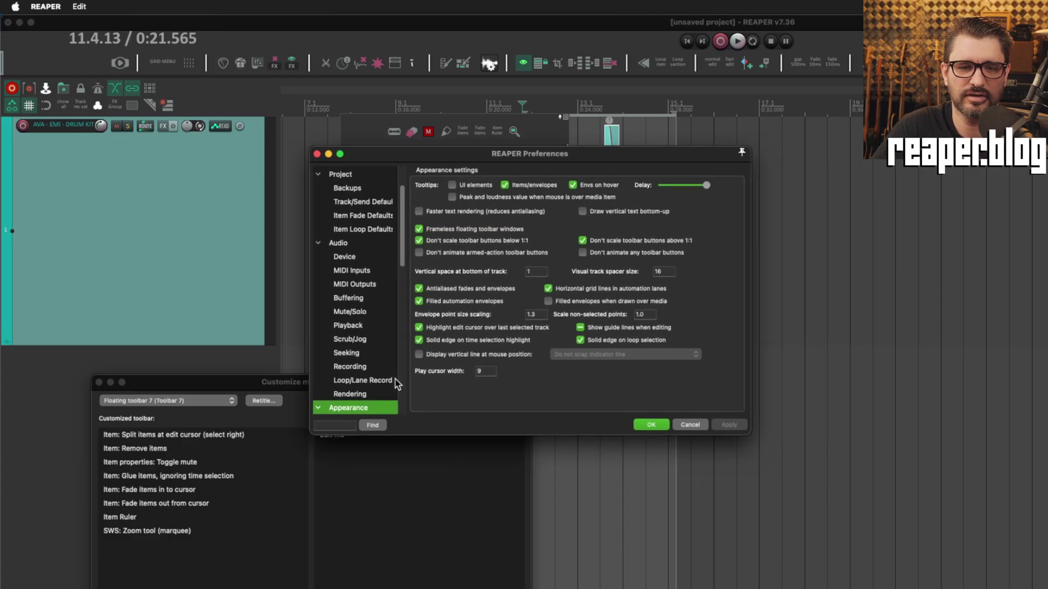
{"action": "scroll", "coordinate": [376, 373], "scroll_direction": "down", "scroll_amount": 5}
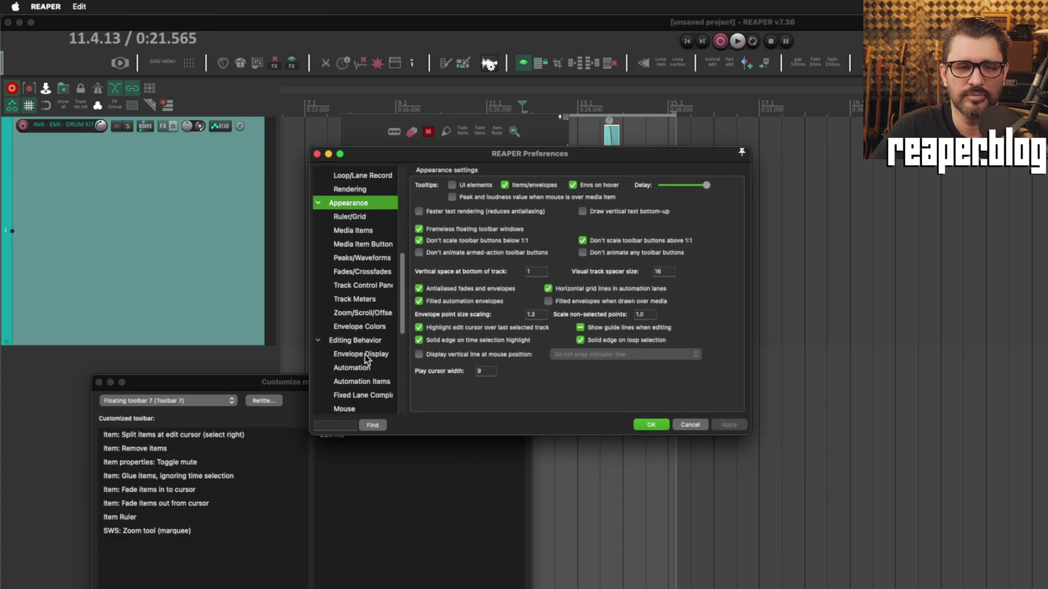
{"action": "scroll", "coordinate": [365, 358], "scroll_direction": "down", "scroll_amount": 2}
{"action": "scroll", "coordinate": [366, 358], "scroll_direction": "up", "scroll_amount": 8}
{"action": "scroll", "coordinate": [365, 364], "scroll_direction": "down", "scroll_amount": 7}
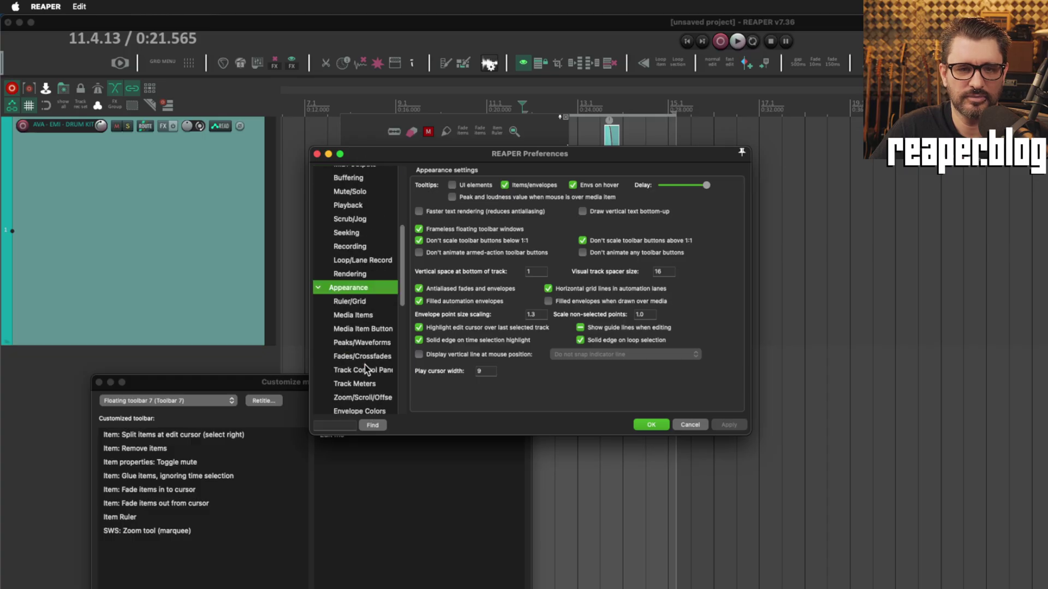
{"action": "scroll", "coordinate": [364, 365], "scroll_direction": "down", "scroll_amount": 4}
{"action": "left_click", "coordinate": [365, 366]}
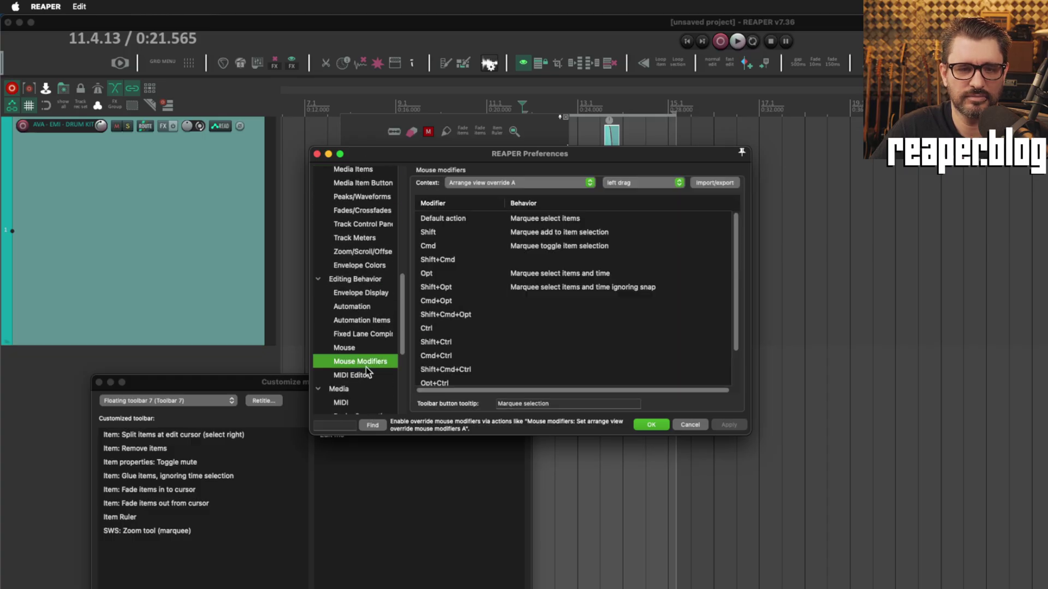
Set the Mouse Modifiers context to Arrange view override A, after briefly trying Arrange view.
{"action": "left_click", "coordinate": [518, 183]}
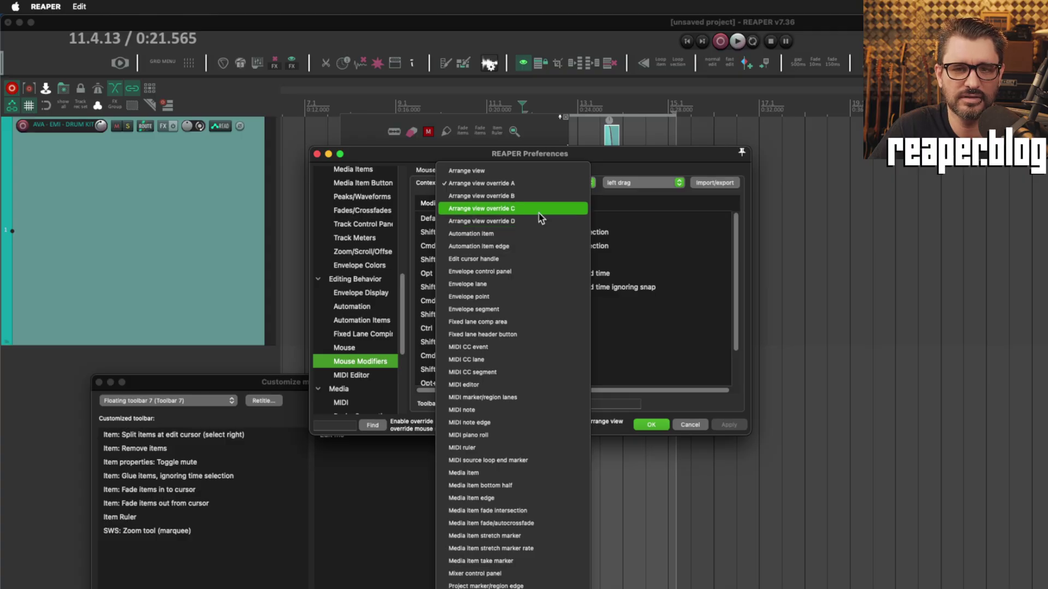
{"action": "left_click", "coordinate": [522, 171]}
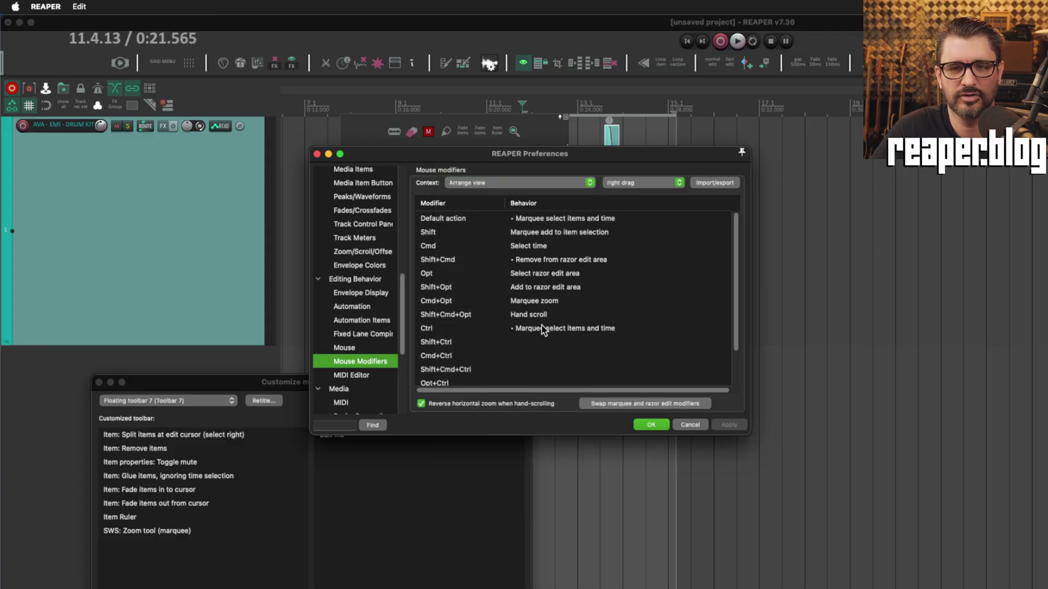
{"action": "left_click", "coordinate": [514, 183]}
{"action": "left_click", "coordinate": [649, 182]}
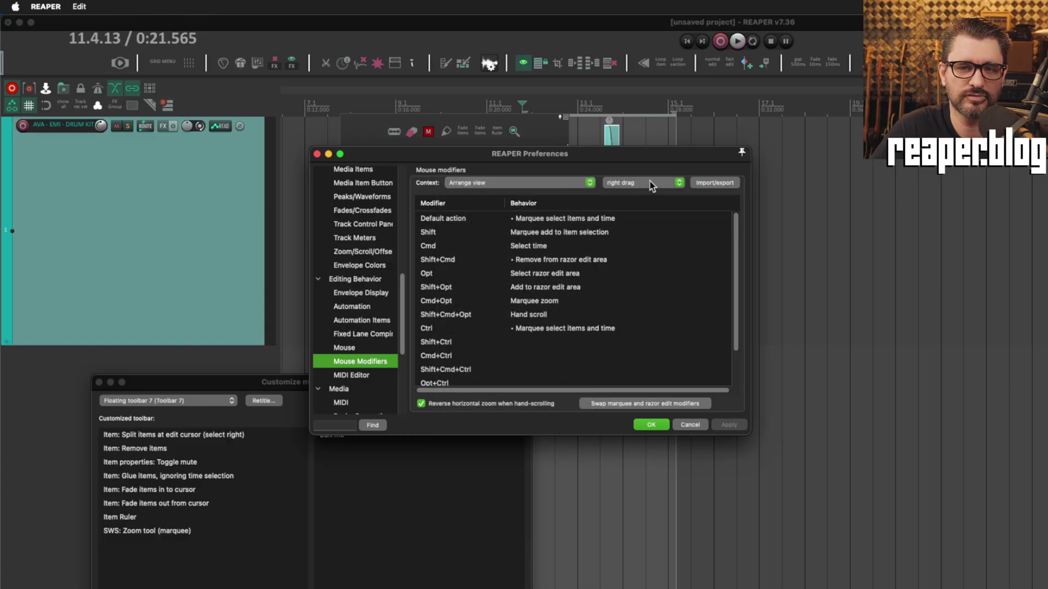
{"action": "left_click", "coordinate": [650, 182]}
{"action": "left_click", "coordinate": [653, 184]}
{"action": "left_click", "coordinate": [515, 185]}
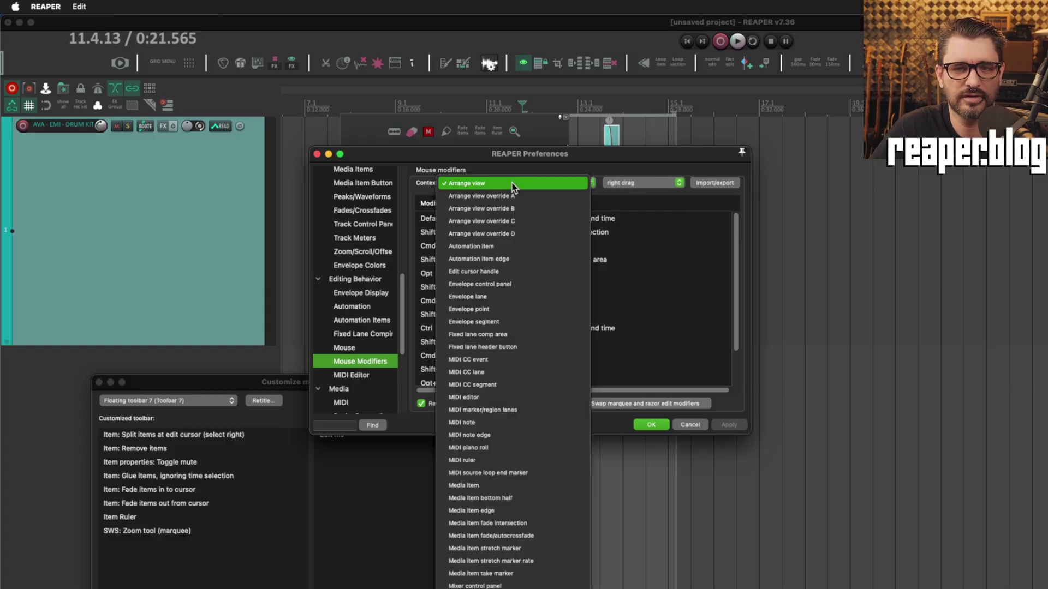
{"action": "left_click", "coordinate": [518, 196]}
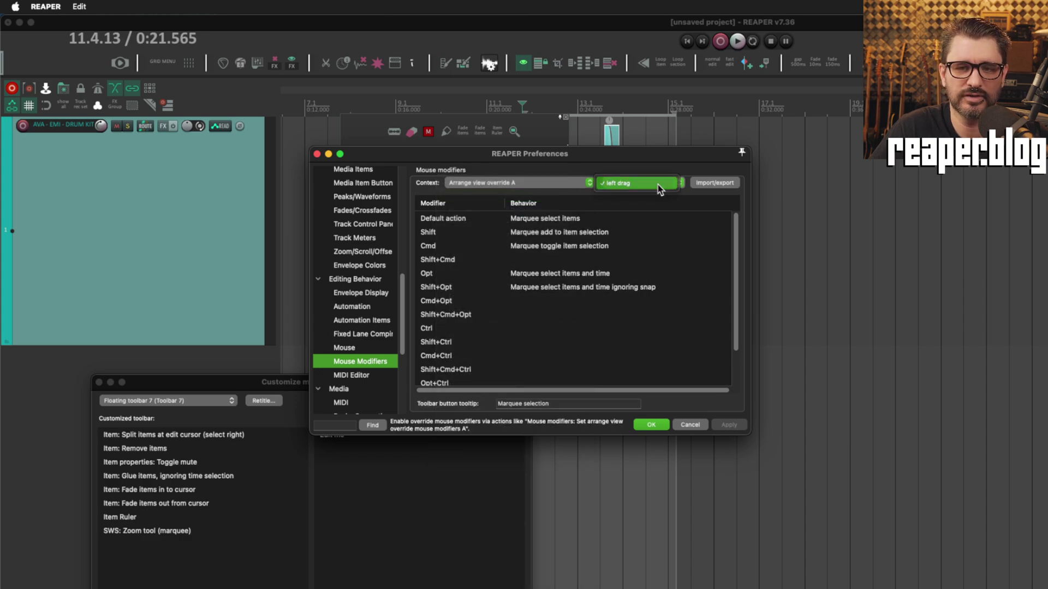
Inspect the Marquee select items, add to item selection and toggle item selection rows.
{"action": "left_click", "coordinate": [590, 221]}
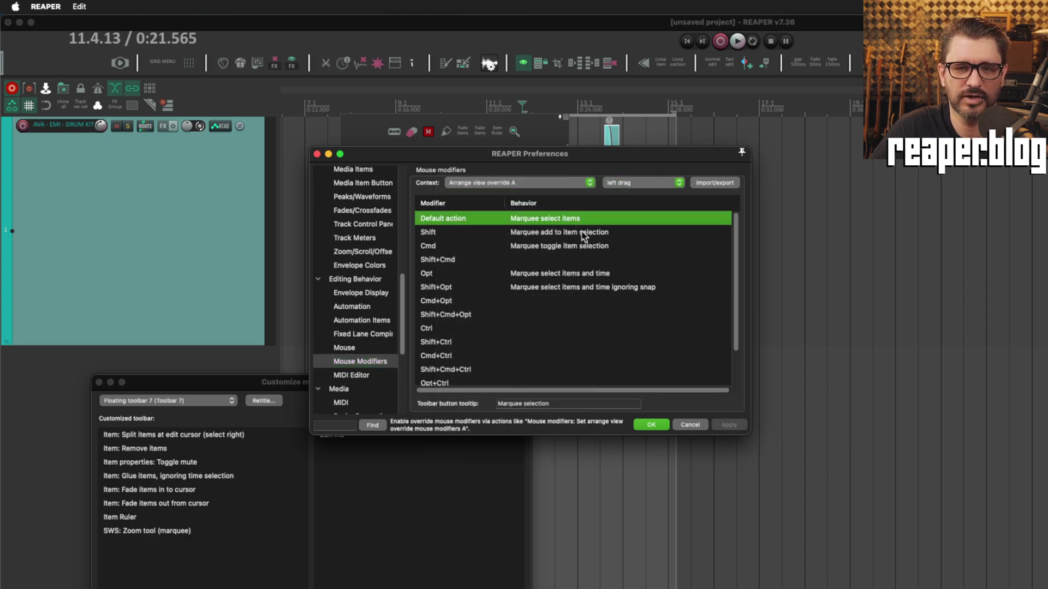
{"action": "left_click", "coordinate": [582, 234]}
{"action": "left_click", "coordinate": [582, 247]}
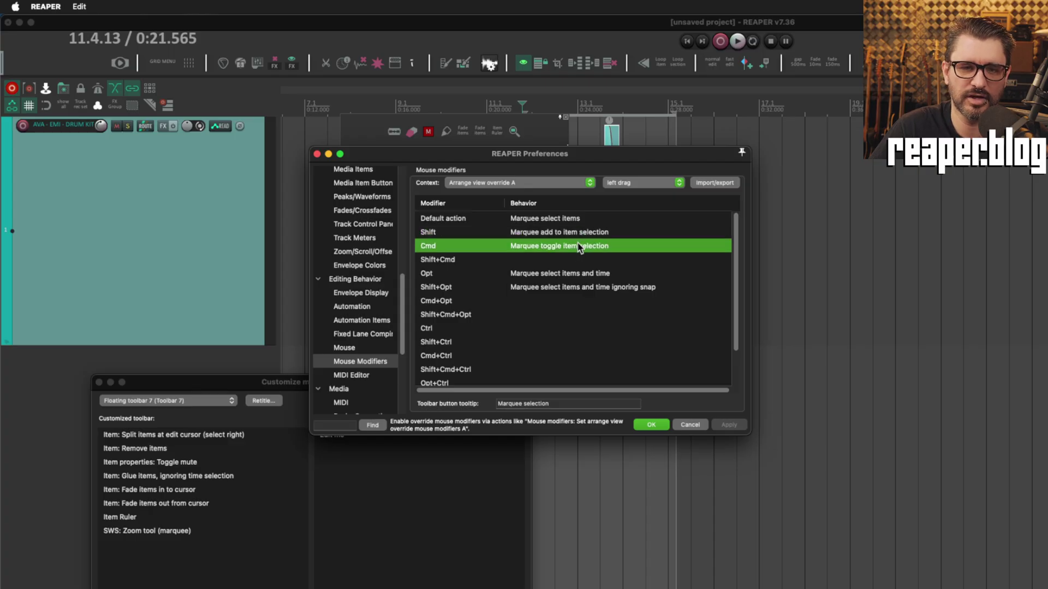
{"action": "left_click", "coordinate": [584, 235]}
{"action": "left_click", "coordinate": [584, 245]}
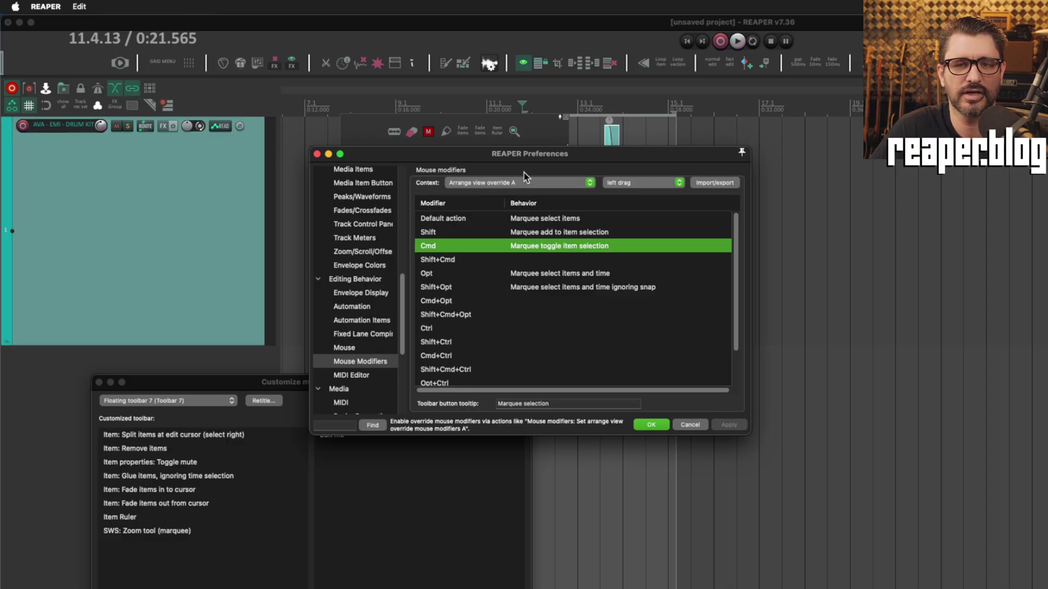
Bring the toolbar customization window forward and switch it to the Main toolbar.
{"action": "left_click_drag", "start_coordinate": [519, 155], "coordinate": [702, 203]}
{"action": "left_click_drag", "start_coordinate": [382, 386], "coordinate": [632, 125]}
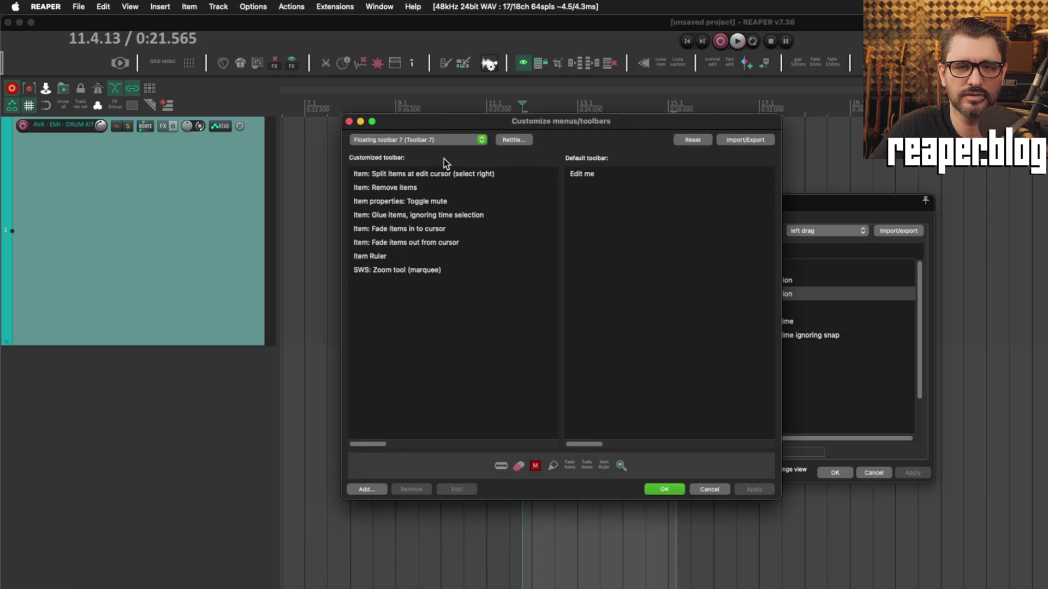
{"action": "left_click", "coordinate": [424, 141]}
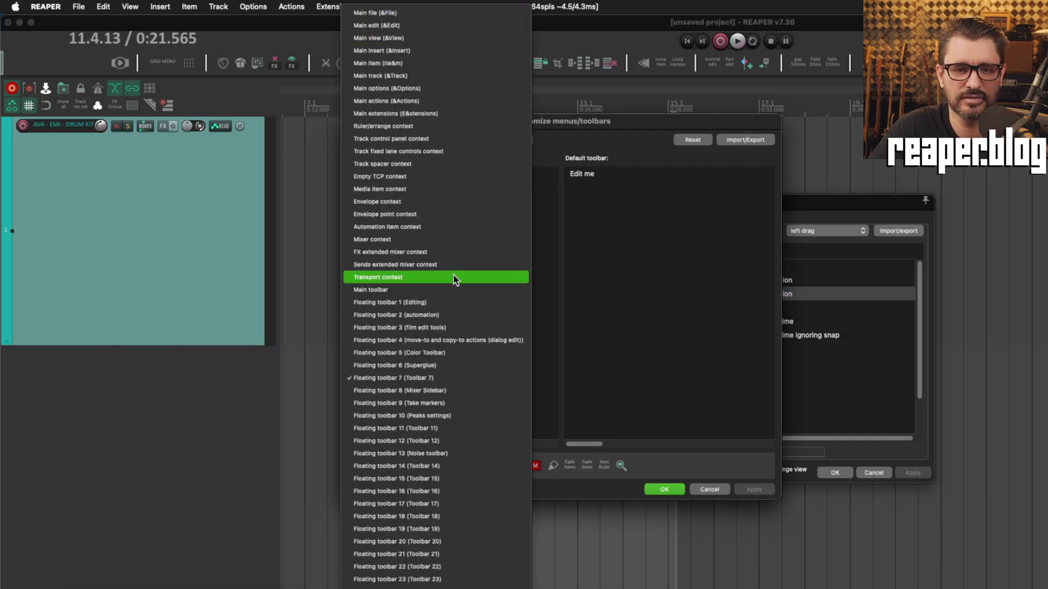
{"action": "left_click", "coordinate": [391, 290]}
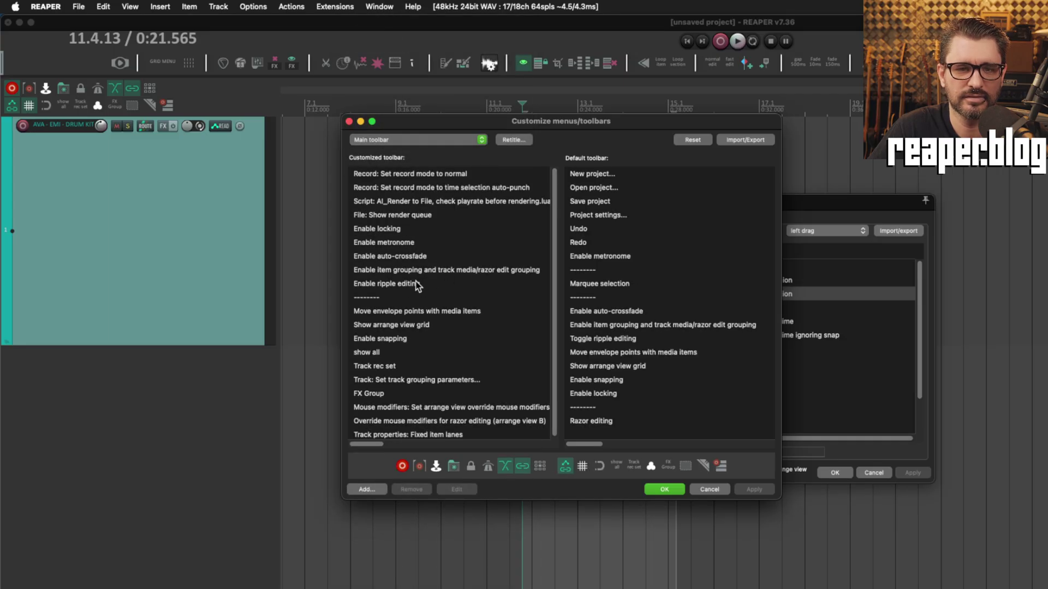
Inspect the razor editing and set arrange view override modifier toolbar items.
{"action": "left_click", "coordinate": [433, 421]}
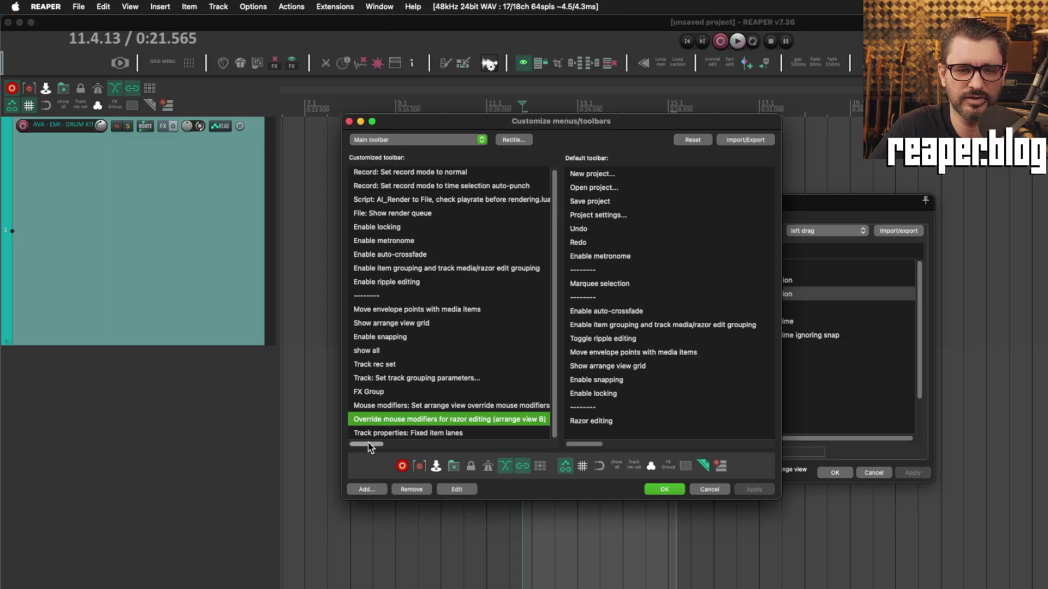
{"action": "left_click_drag", "start_coordinate": [369, 444], "coordinate": [389, 443]}
{"action": "key", "text": "Up"}
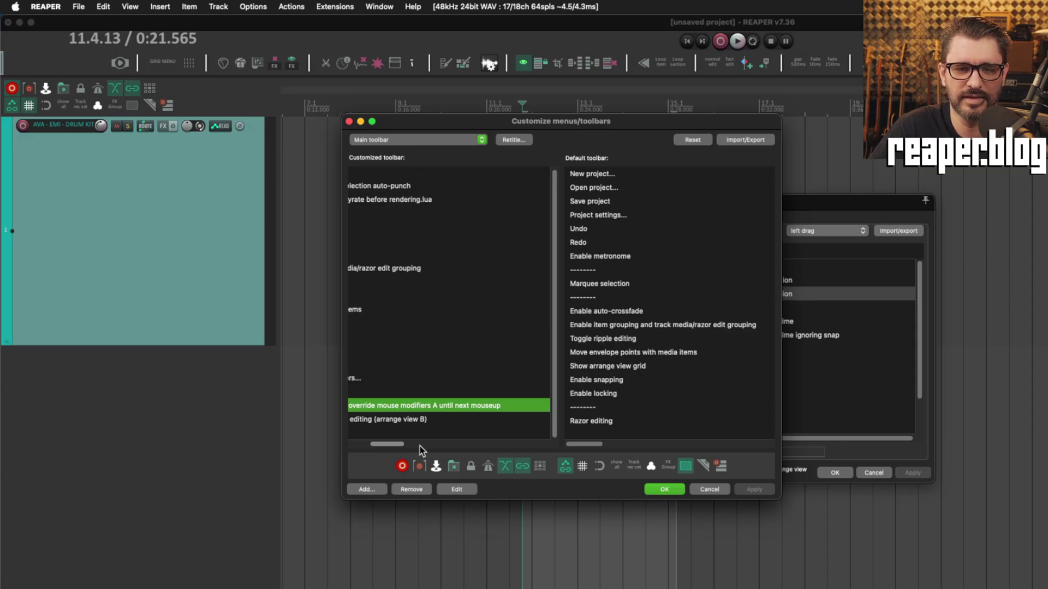
{"action": "left_click_drag", "start_coordinate": [398, 444], "coordinate": [377, 443]}
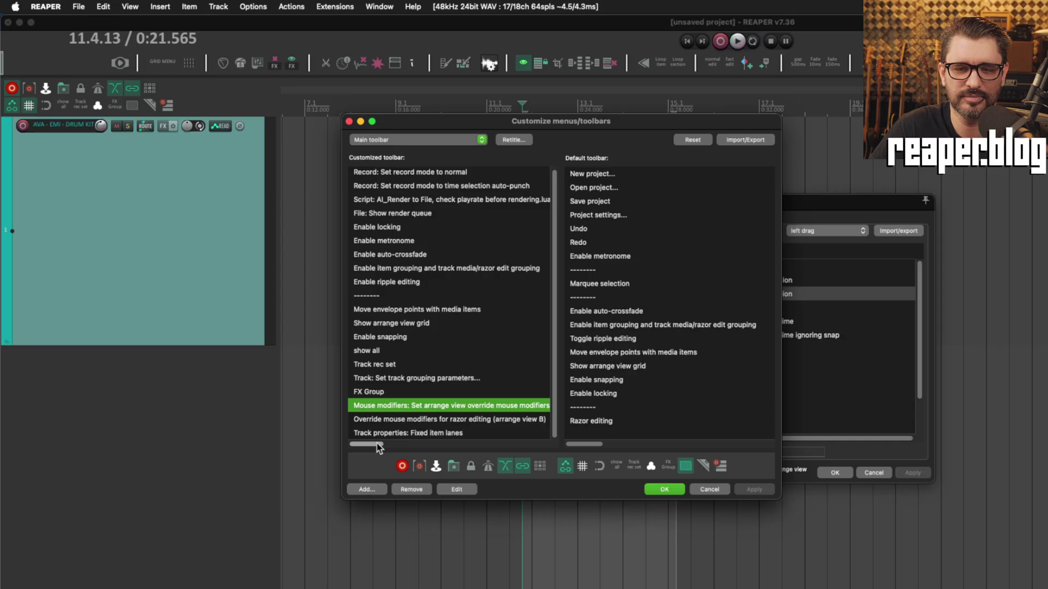
Review Show arrange view grid, Marquee selection and Razor editing, then show Arrange view override C modifiers.
{"action": "left_click", "coordinate": [640, 365]}
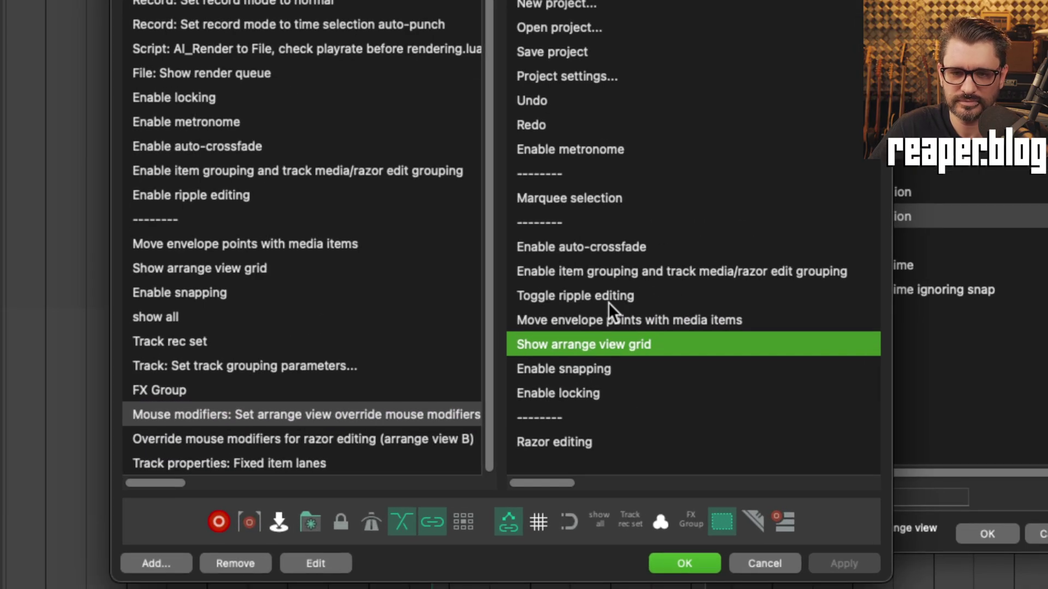
{"action": "left_click", "coordinate": [610, 198]}
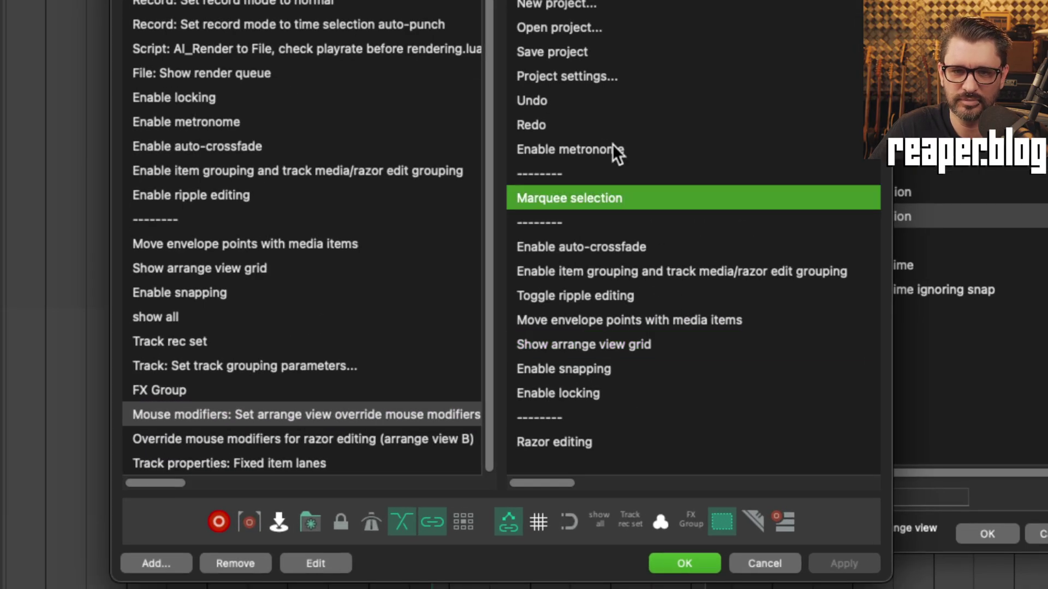
{"action": "left_click", "coordinate": [580, 440]}
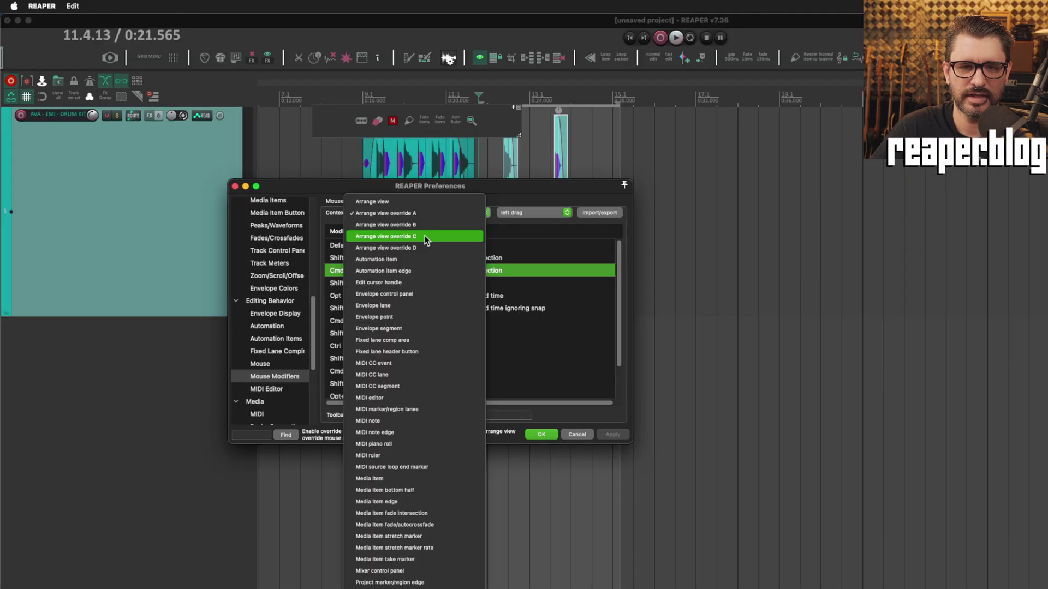
{"action": "left_click", "coordinate": [426, 238]}
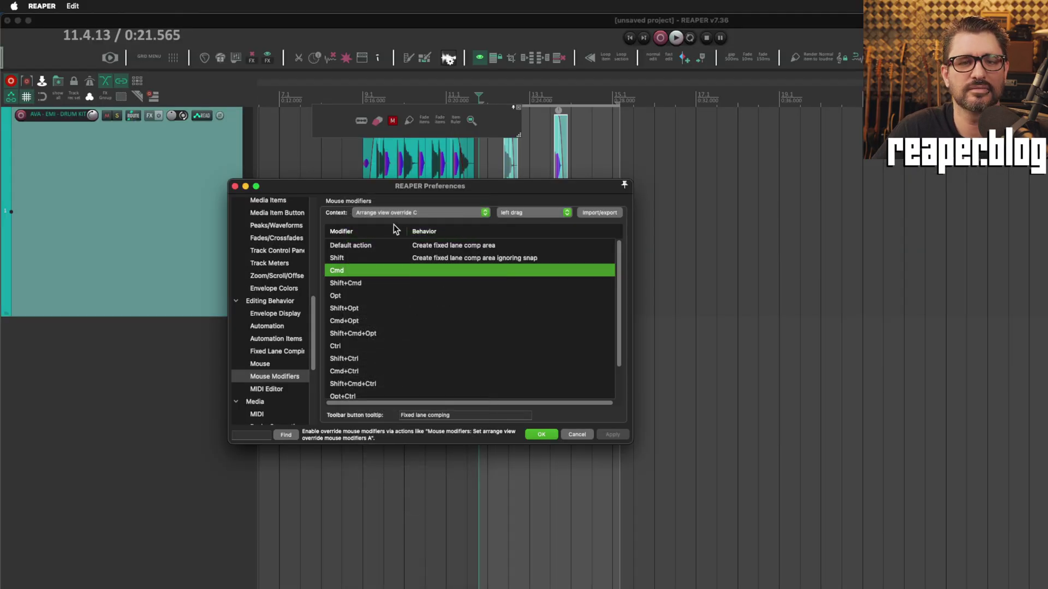
Switch the context to Arrange view override D and inspect its Default and Shift rows.
{"action": "left_click", "coordinate": [467, 248]}
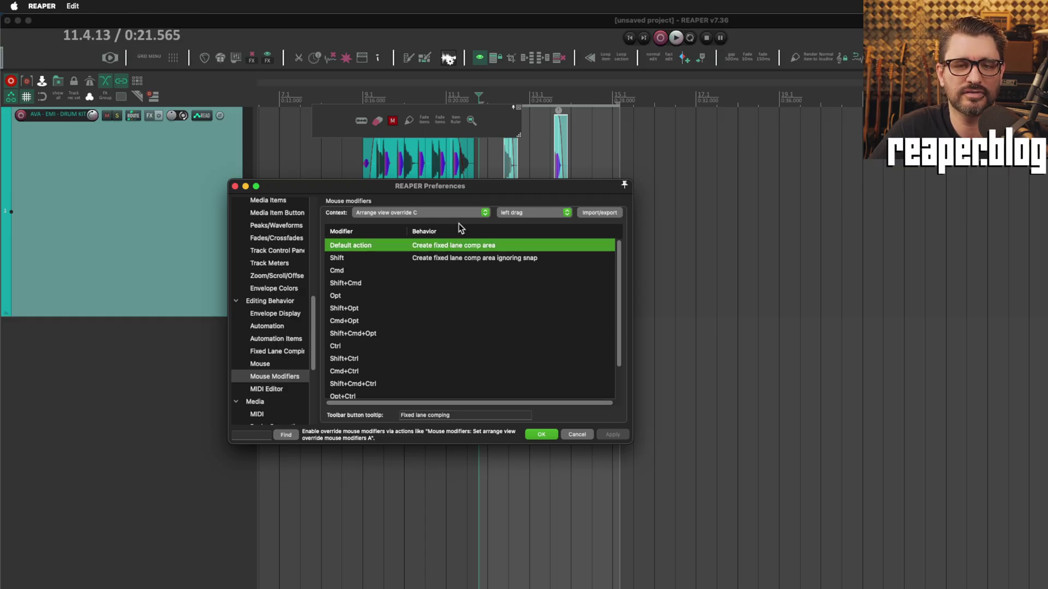
{"action": "left_click", "coordinate": [452, 214]}
{"action": "left_click", "coordinate": [454, 225]}
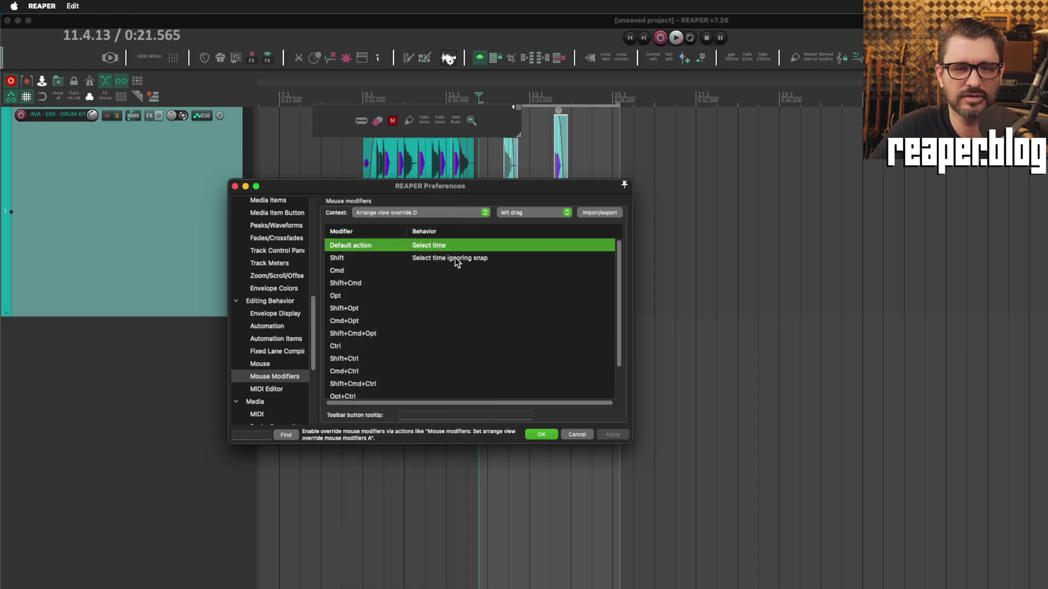
{"action": "left_click", "coordinate": [457, 263]}
{"action": "left_click", "coordinate": [448, 244]}
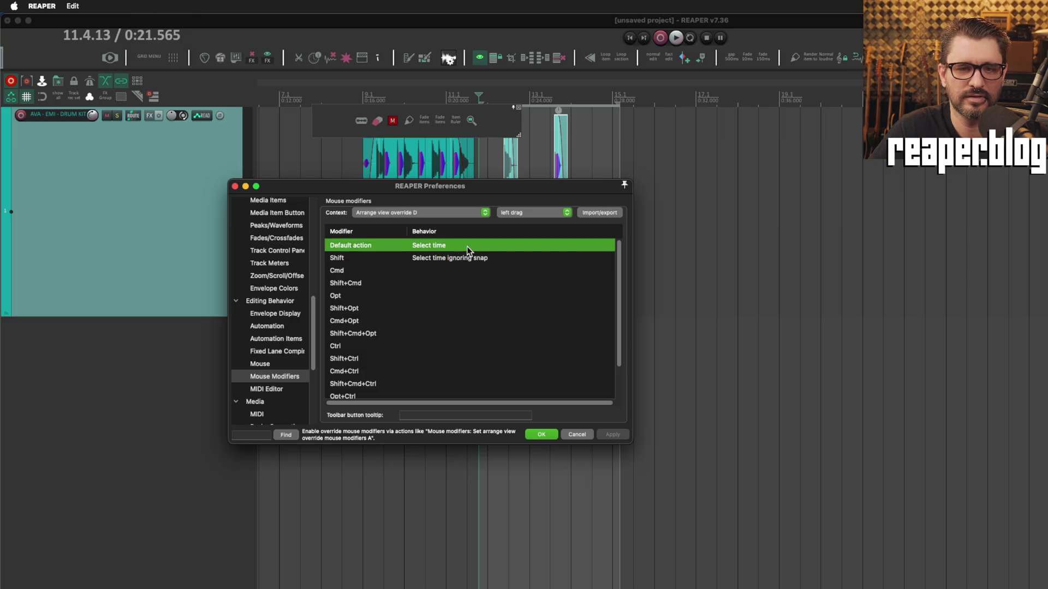
{"action": "left_click", "coordinate": [467, 246]}
{"action": "left_click", "coordinate": [529, 220]}
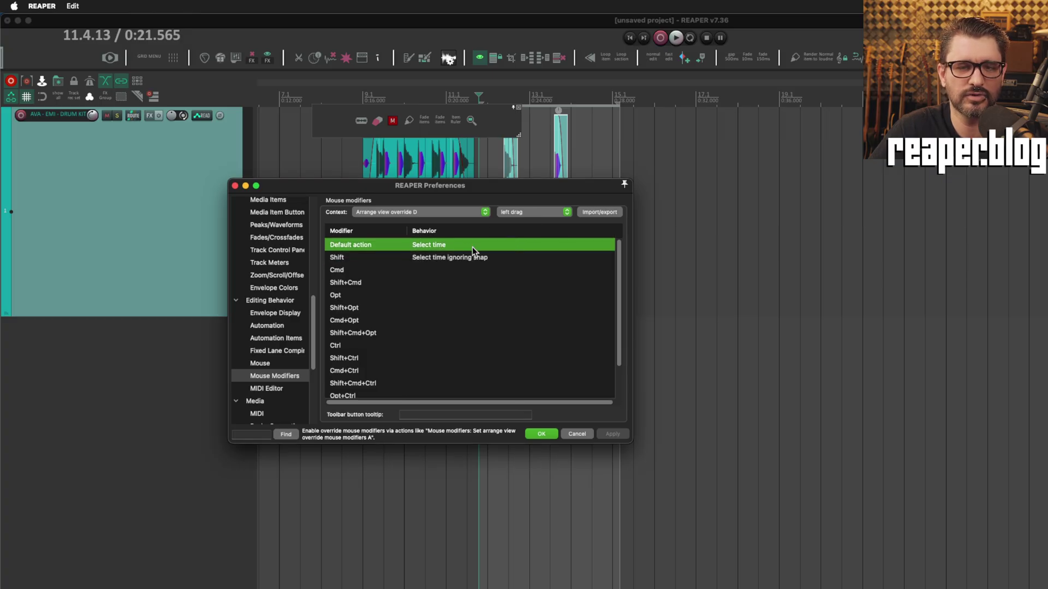
Move the Preferences window down and select a time range across the drum items.
{"action": "left_click", "coordinate": [320, 158]}
{"action": "left_click_drag", "start_coordinate": [503, 189], "coordinate": [496, 281]}
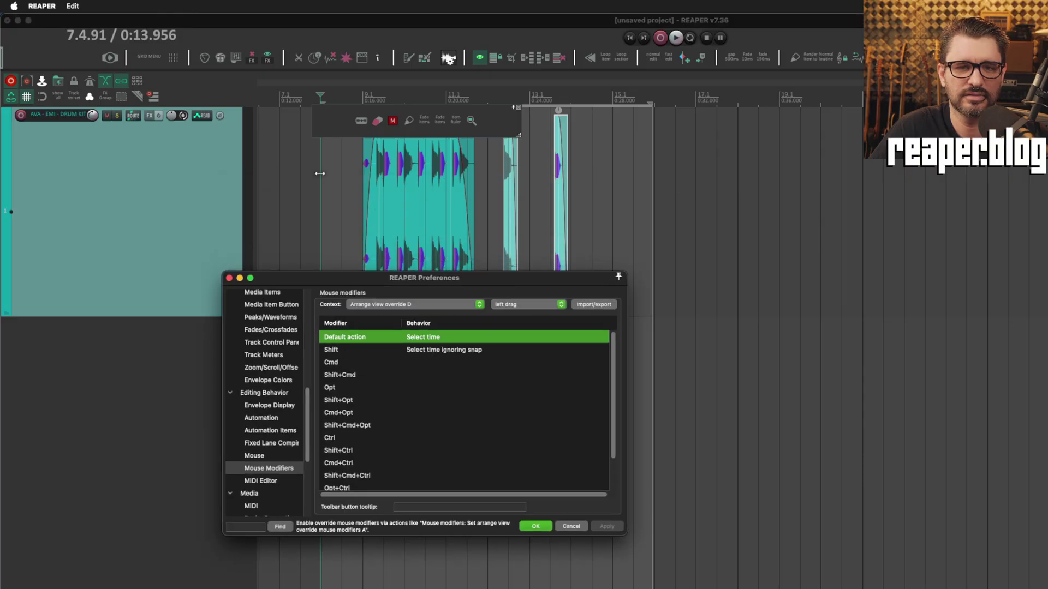
{"action": "left_click_drag", "start_coordinate": [345, 185], "coordinate": [590, 191]}
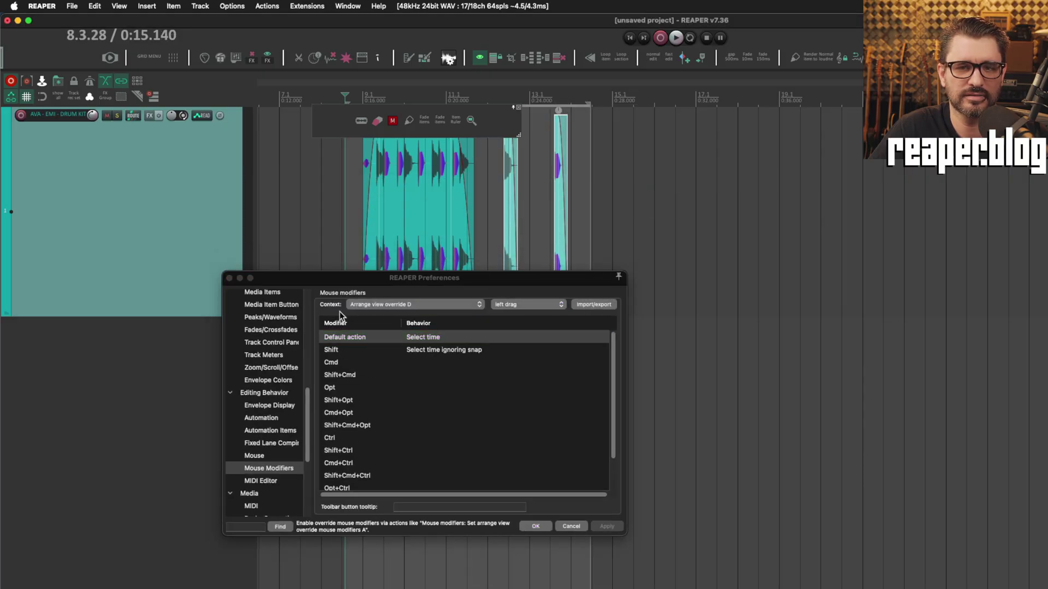
{"action": "left_click", "coordinate": [402, 305]}
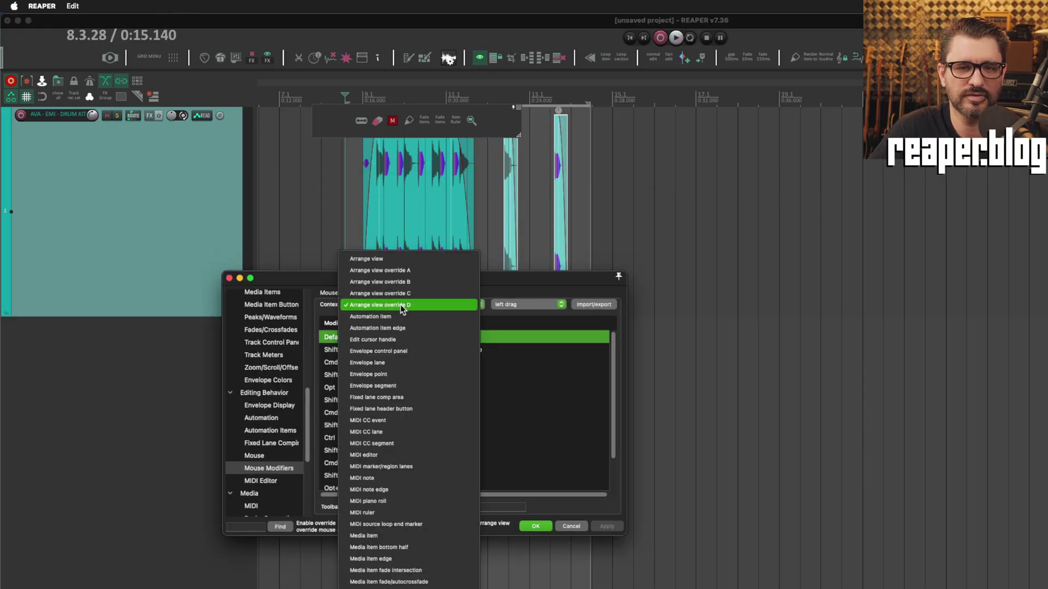
{"action": "left_click", "coordinate": [540, 267]}
{"action": "left_click", "coordinate": [437, 291]}
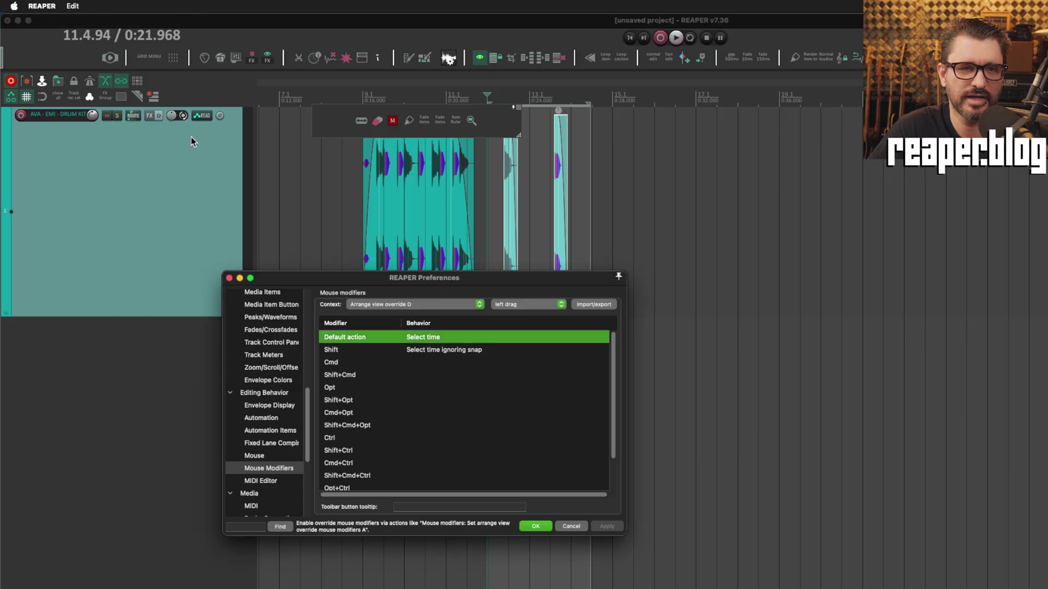
Turn on the arrange-view override toolbar buttons and drag out new time selections.
{"action": "left_click", "coordinate": [121, 96]}
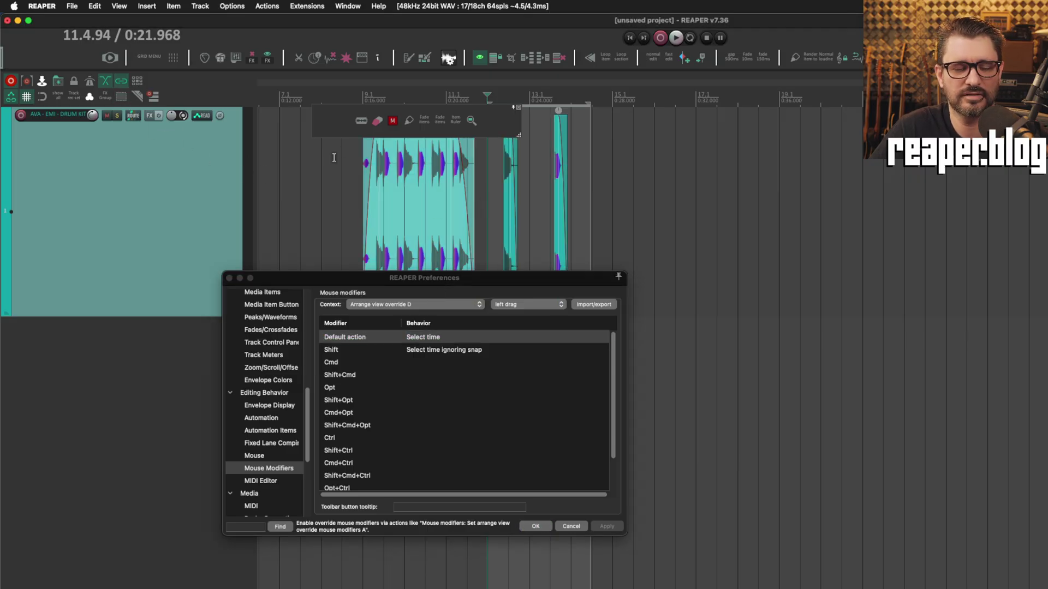
{"action": "left_click", "coordinate": [137, 96]}
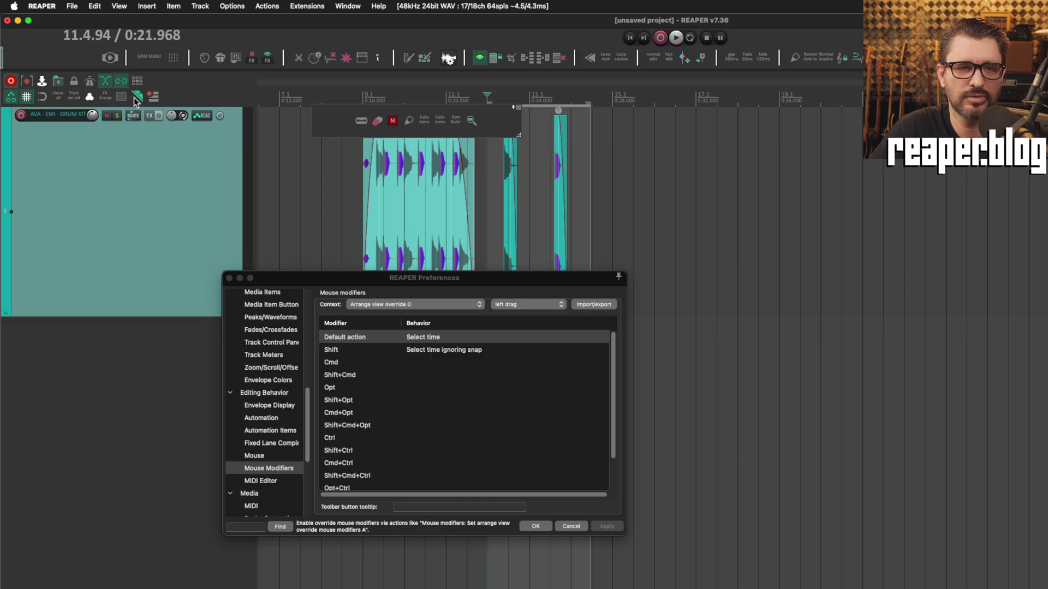
{"action": "left_click_drag", "start_coordinate": [339, 167], "coordinate": [437, 246]}
{"action": "left_click_drag", "start_coordinate": [480, 207], "coordinate": [600, 215]}
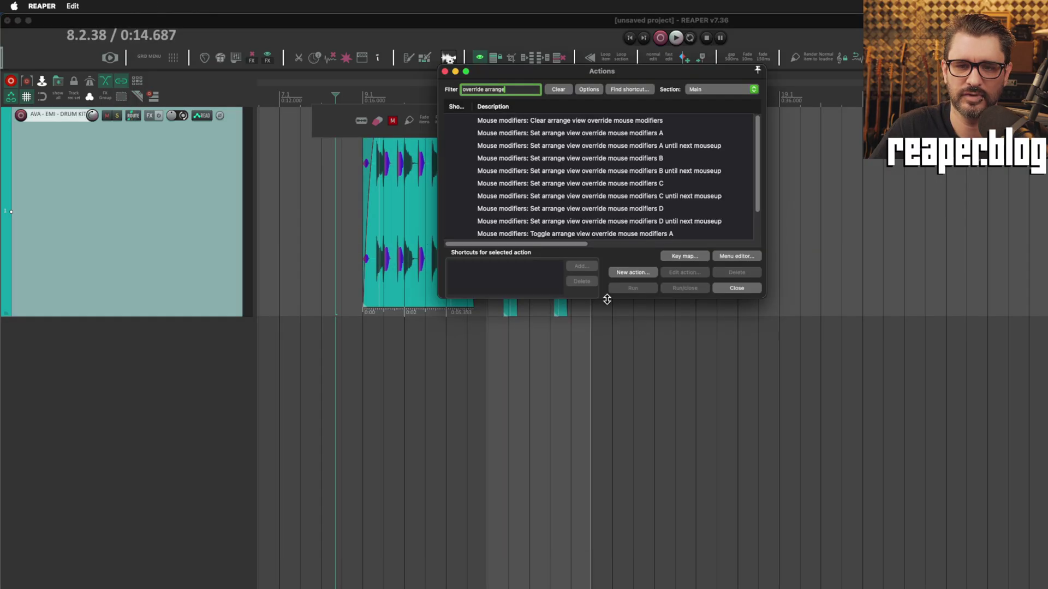
Browse the Clear, Set, until-next-mouseup and Toggle arrange view override A–D actions.
{"action": "left_click_drag", "start_coordinate": [618, 82], "coordinate": [528, 188]}
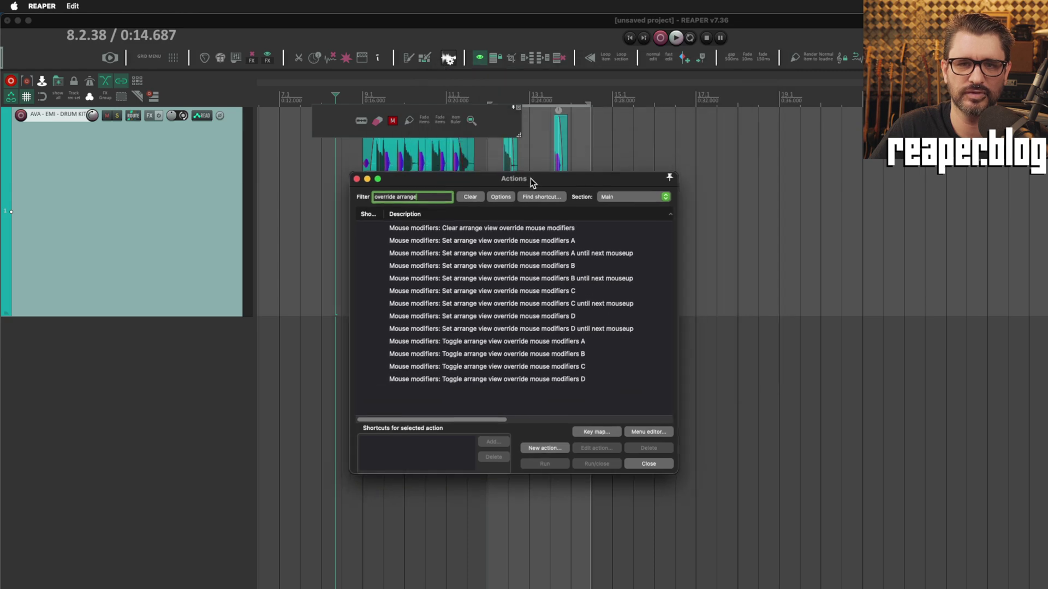
{"action": "left_click", "coordinate": [483, 241]}
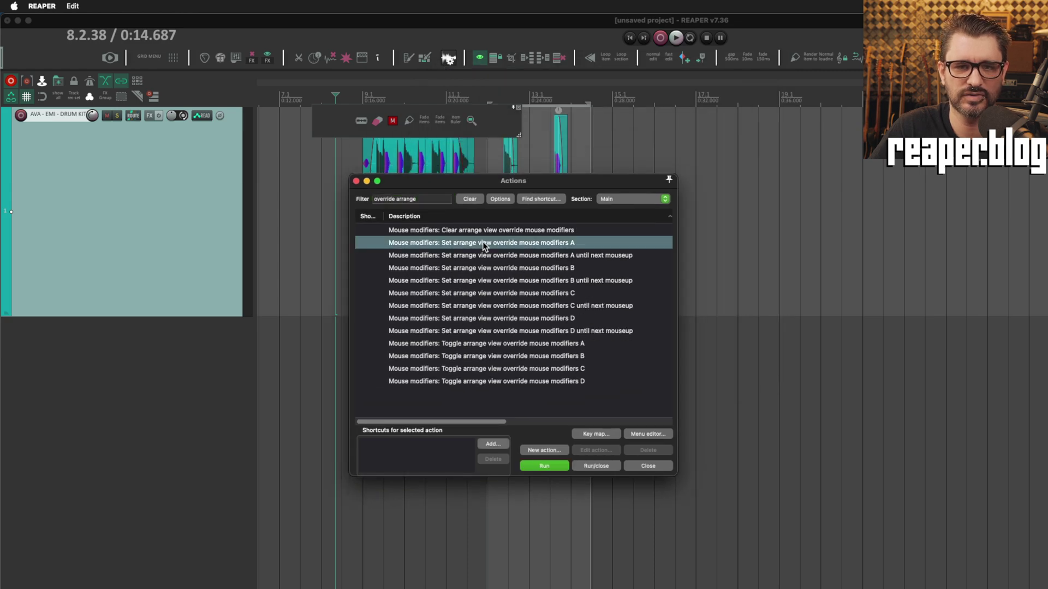
{"action": "left_click", "coordinate": [528, 231]}
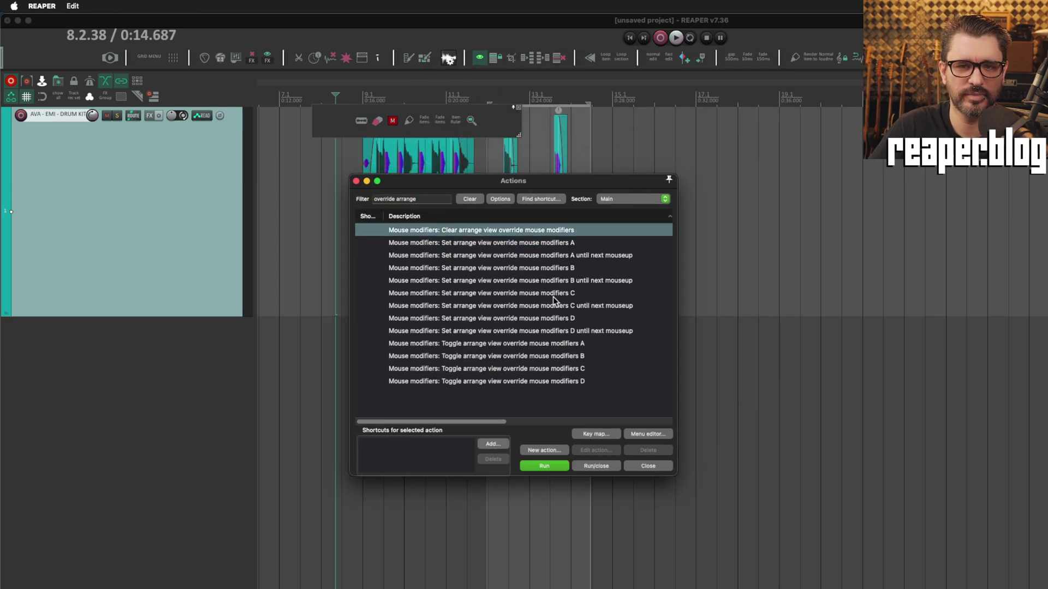
{"action": "left_click", "coordinate": [575, 242]}
{"action": "left_click", "coordinate": [598, 255]}
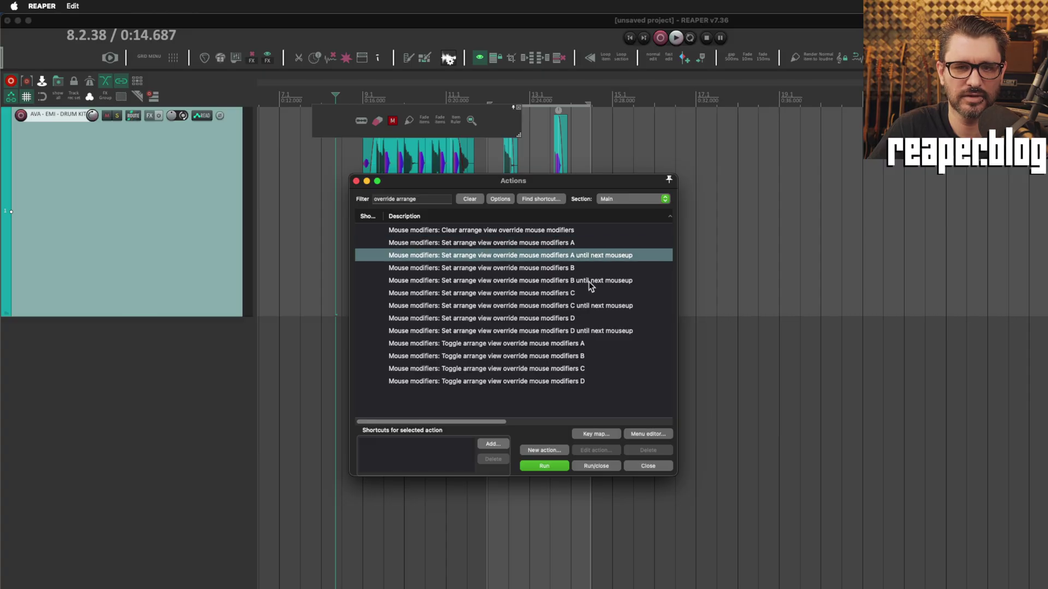
{"action": "left_click", "coordinate": [587, 332]}
{"action": "left_click", "coordinate": [573, 345]}
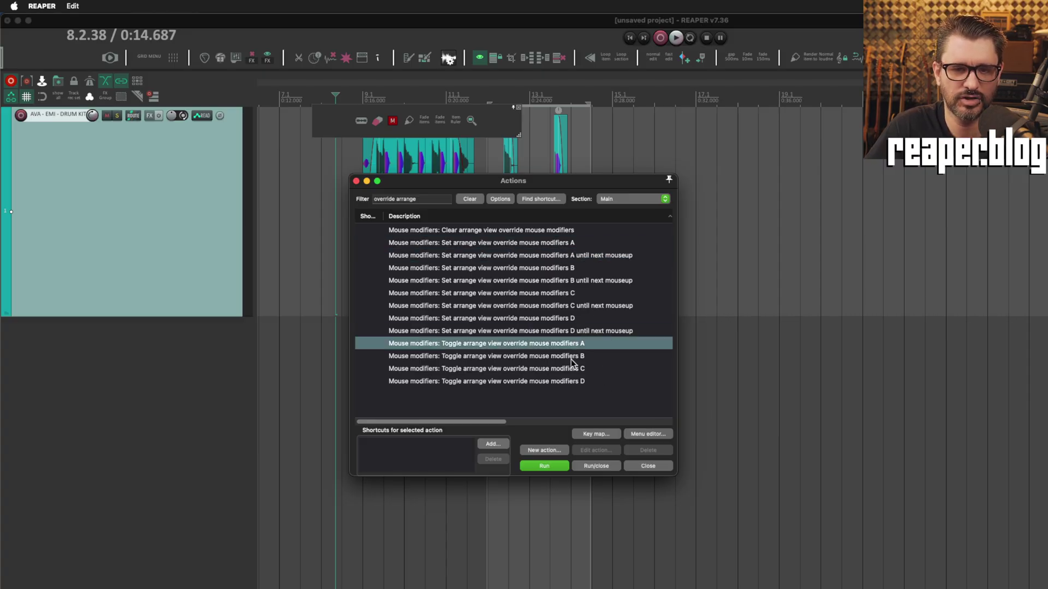
{"action": "left_click", "coordinate": [570, 363]}
{"action": "left_click", "coordinate": [571, 349]}
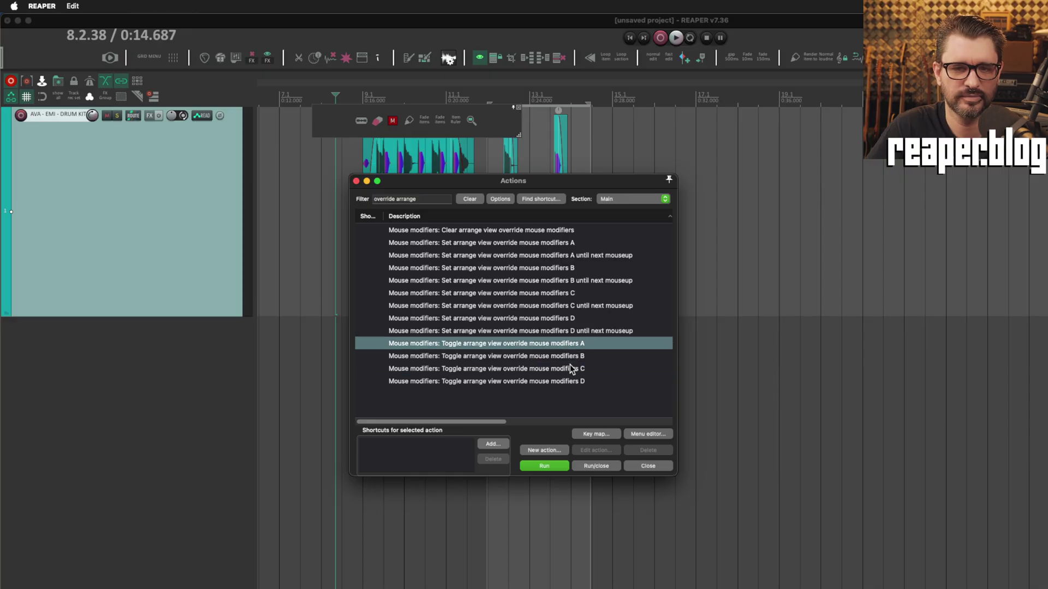